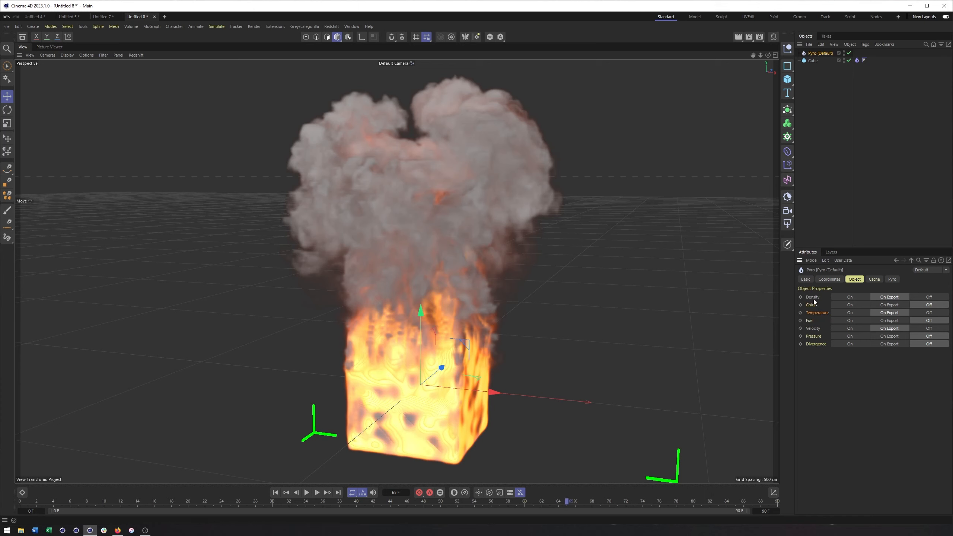
Step: Review the Pyro object's Object properties, Cache options and general Pyro simulation settings, including Substeps and Extra Forces
click(817, 313)
alt+middle_drag(579, 320, 566, 318)
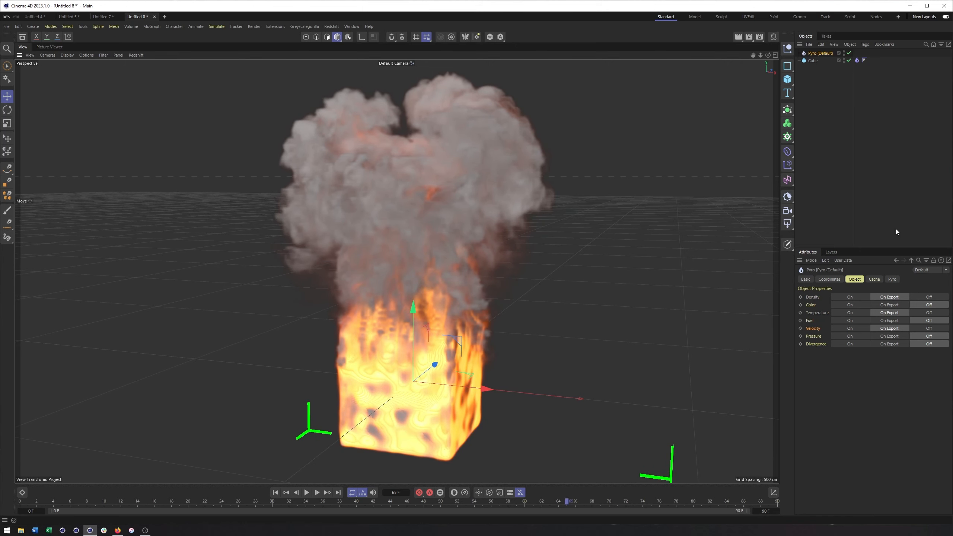
click(876, 279)
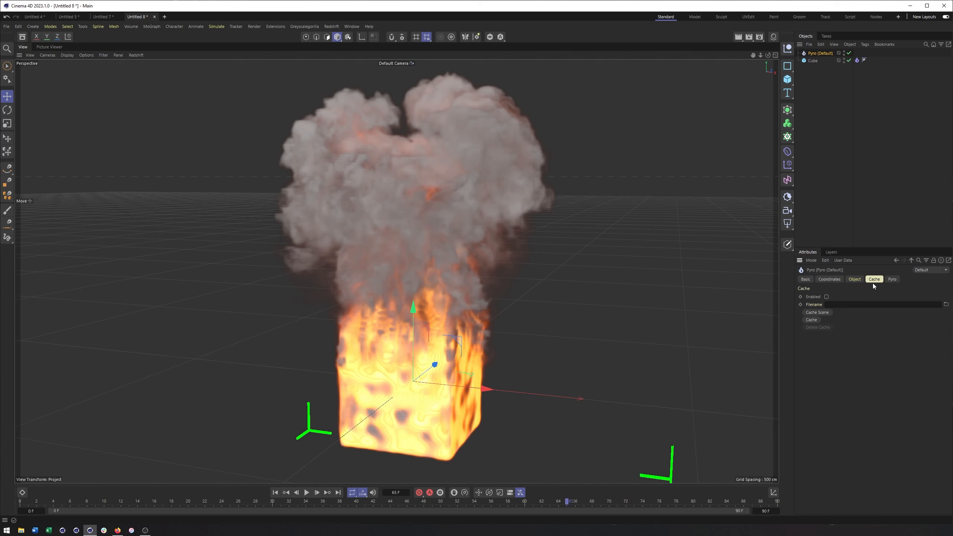
click(892, 282)
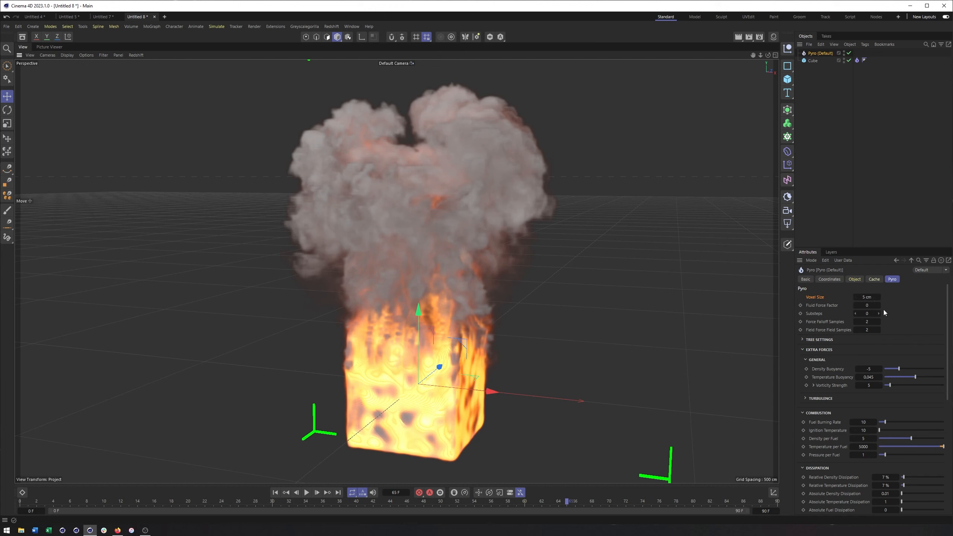
right_click(813, 316)
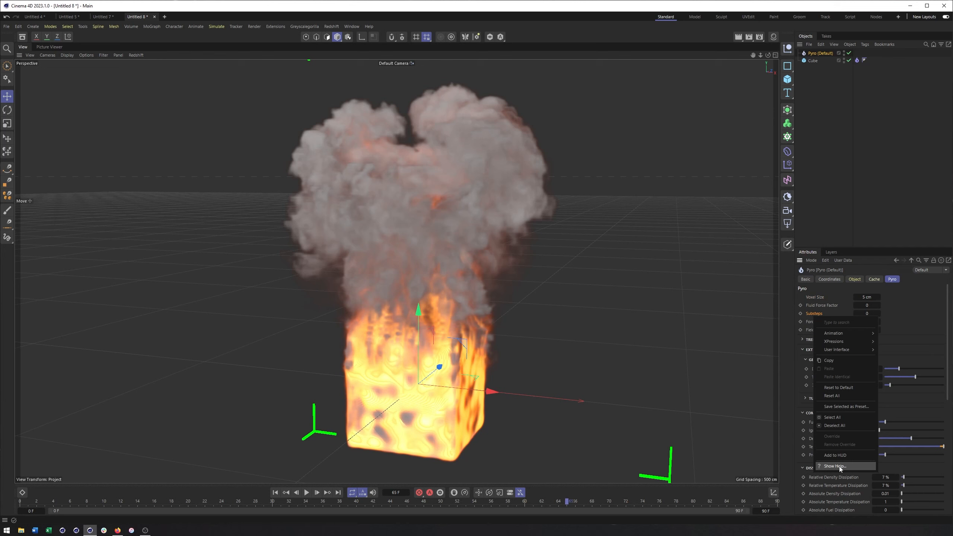
click(929, 343)
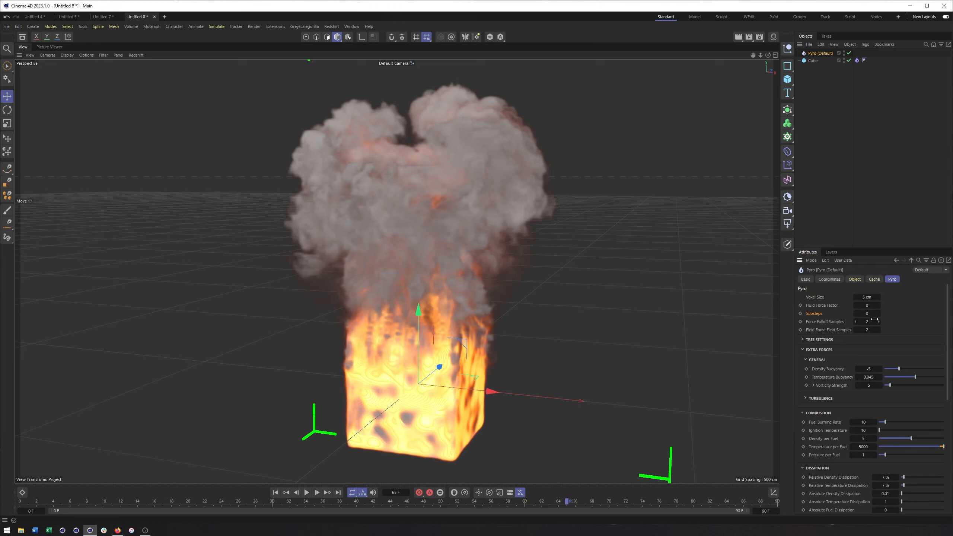
click(803, 351)
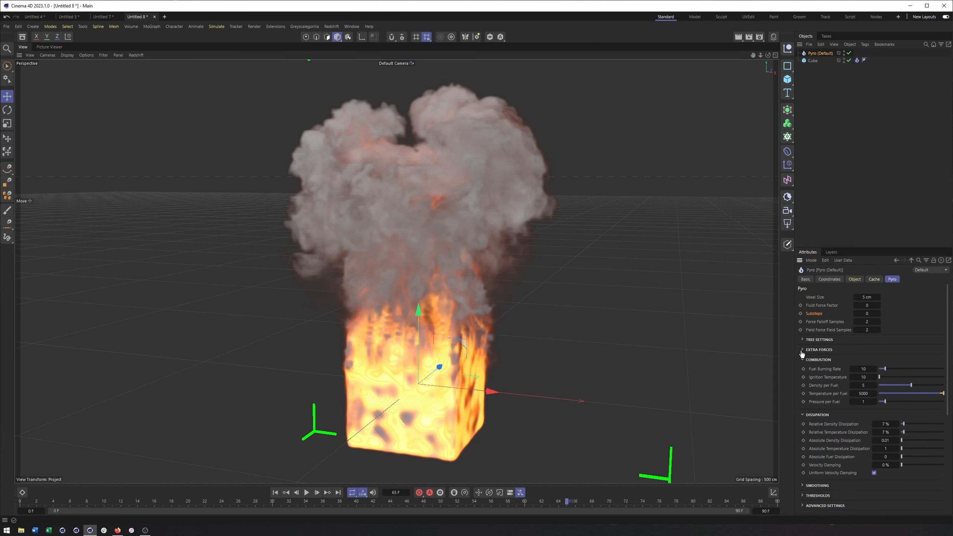
click(802, 350)
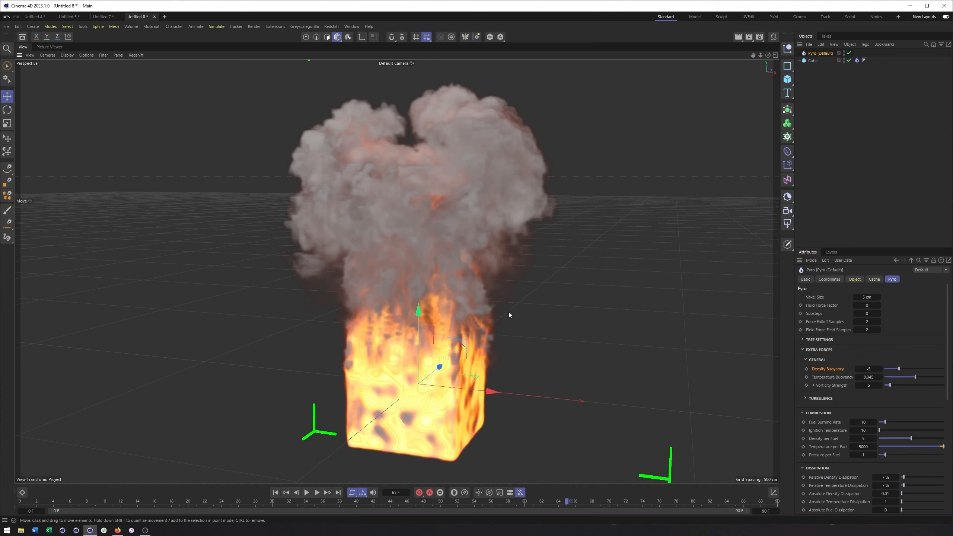
Step: Expand the Vorticity Strength settings and play the fire simulation forward, stopping at frame 80
alt+middle_drag(508, 311, 510, 294)
click(813, 386)
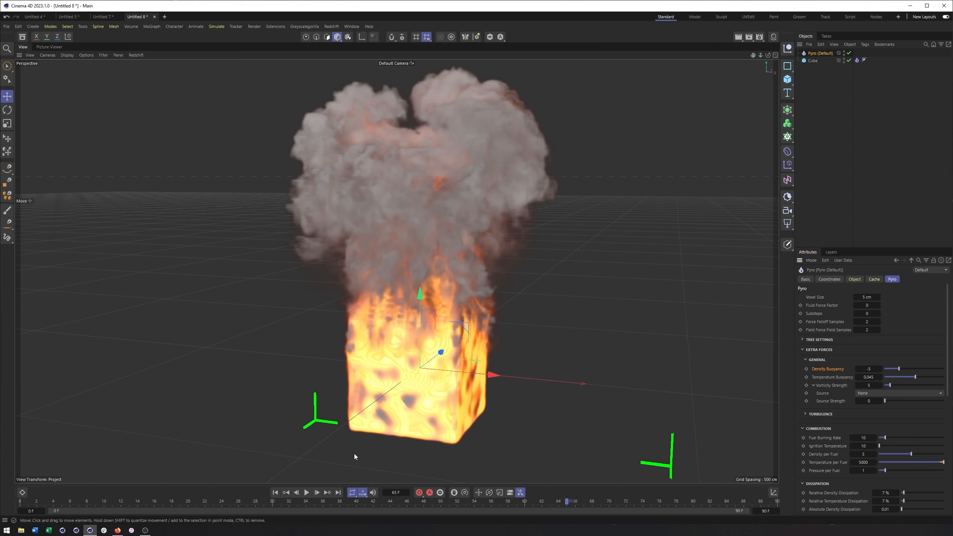
click(307, 493)
click(307, 492)
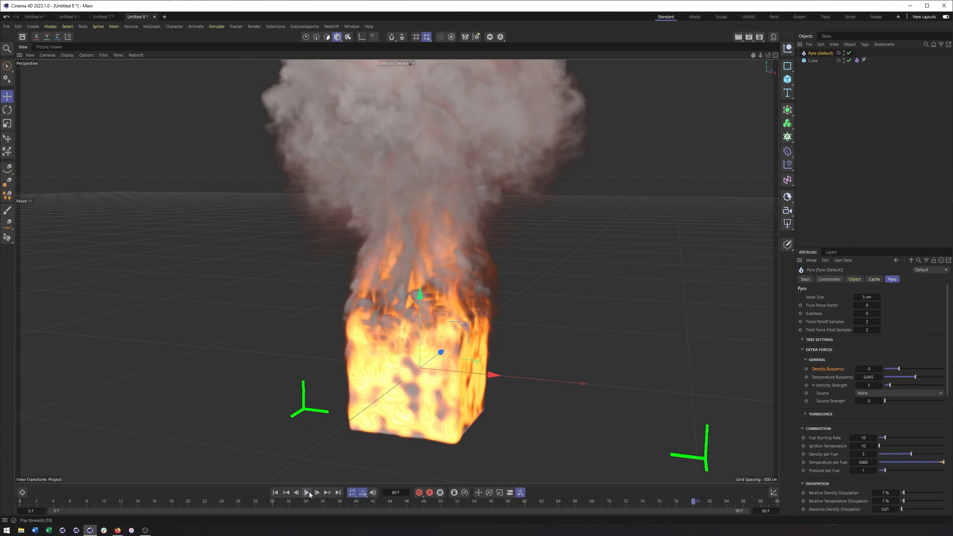
alt+middle_drag(474, 196, 473, 236)
scroll(472, 237, down, 1)
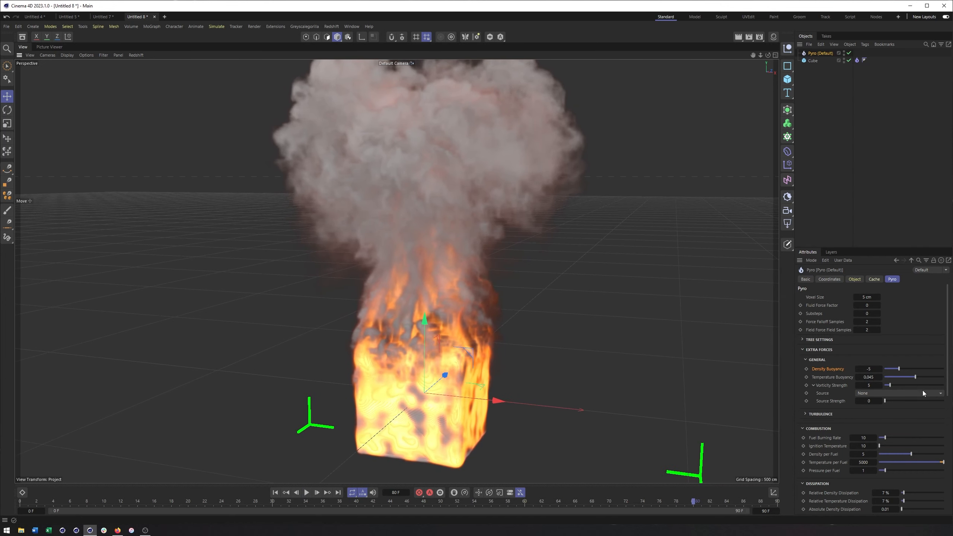
Step: Check the source options for Vorticity Strength and expand the Turbulence settings
click(865, 394)
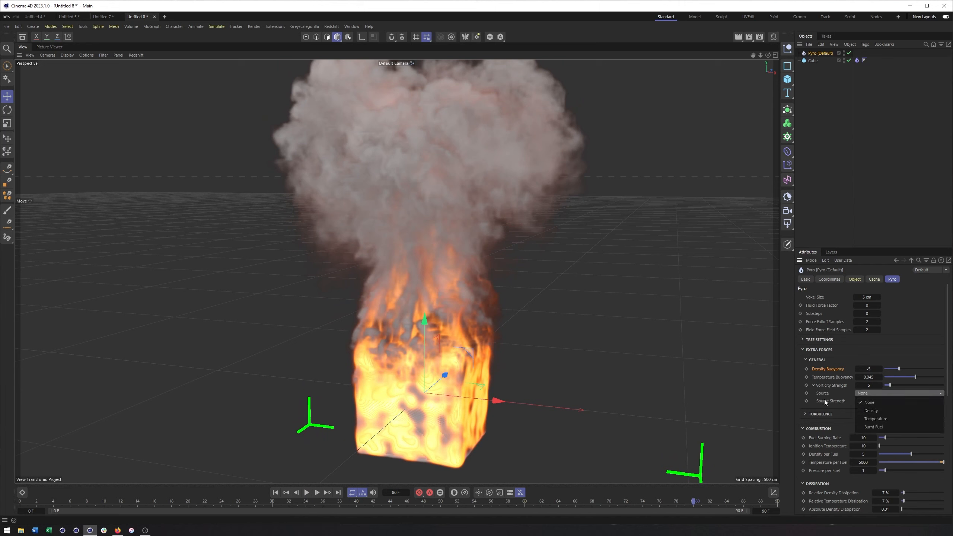
click(822, 412)
click(806, 414)
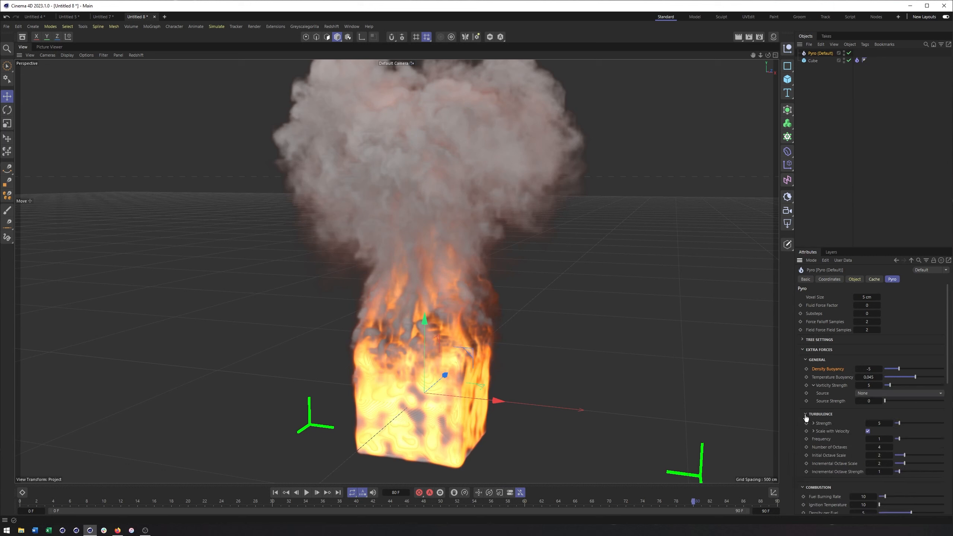
scroll(947, 368, down, 2)
scroll(946, 368, down, 2)
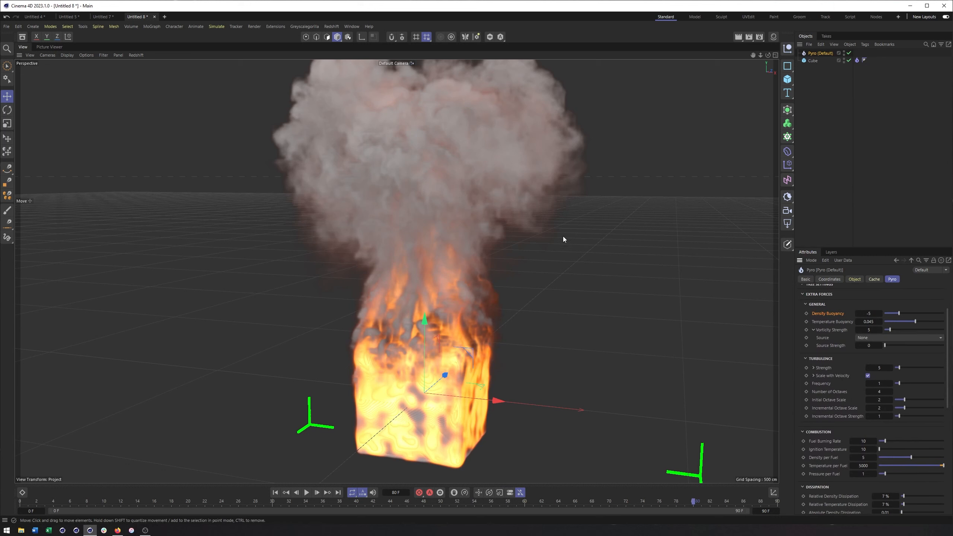
Step: Inspect the smoke plume from a slightly different angle and look through the available simulation forces without adding one
alt+middle_drag(463, 185, 440, 217)
alt+right_drag(440, 217, 441, 209)
alt+drag(441, 209, 440, 211)
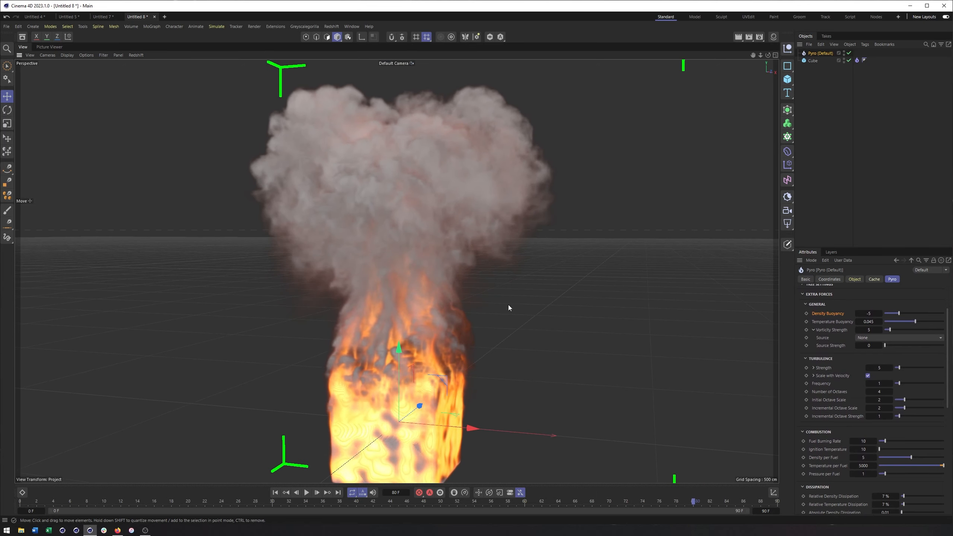
alt+drag(509, 307, 523, 292)
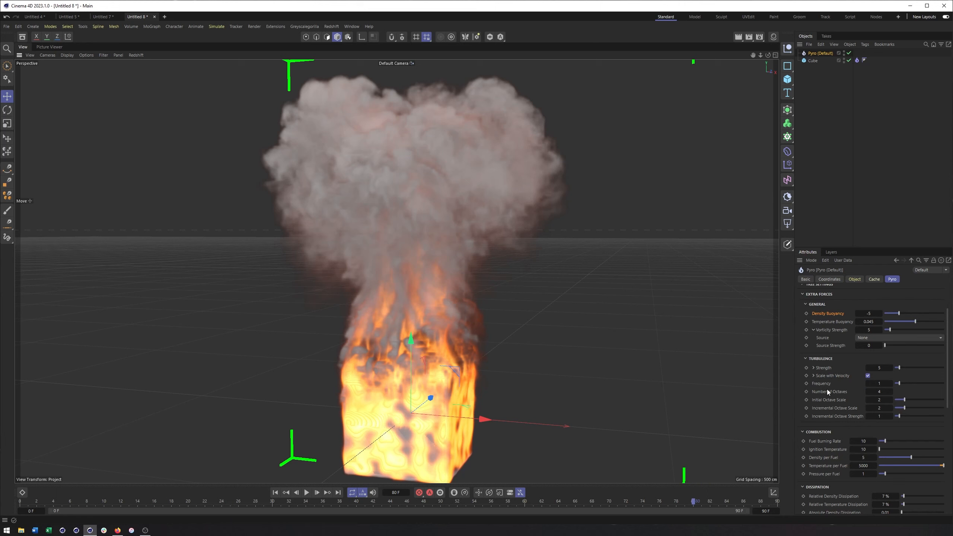
click(223, 27)
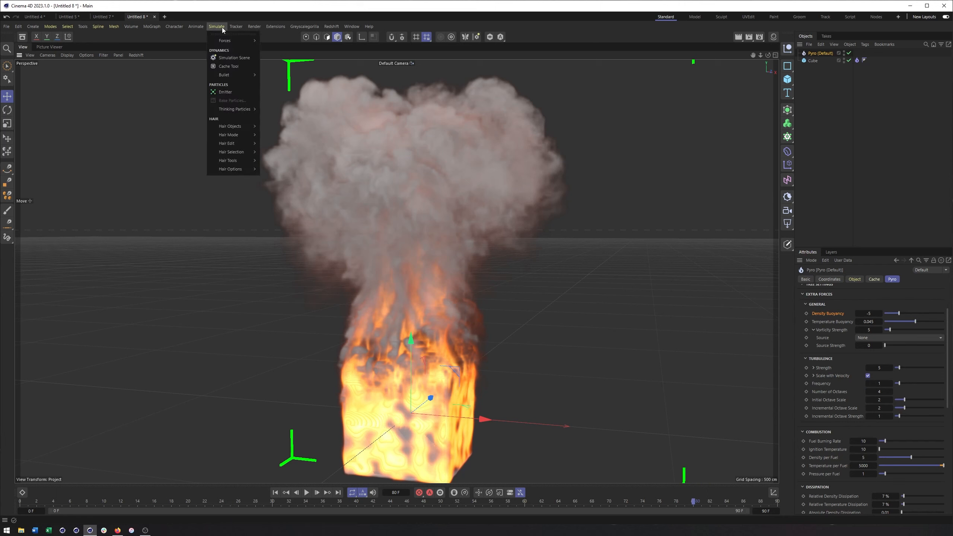
mouse_move(226, 41)
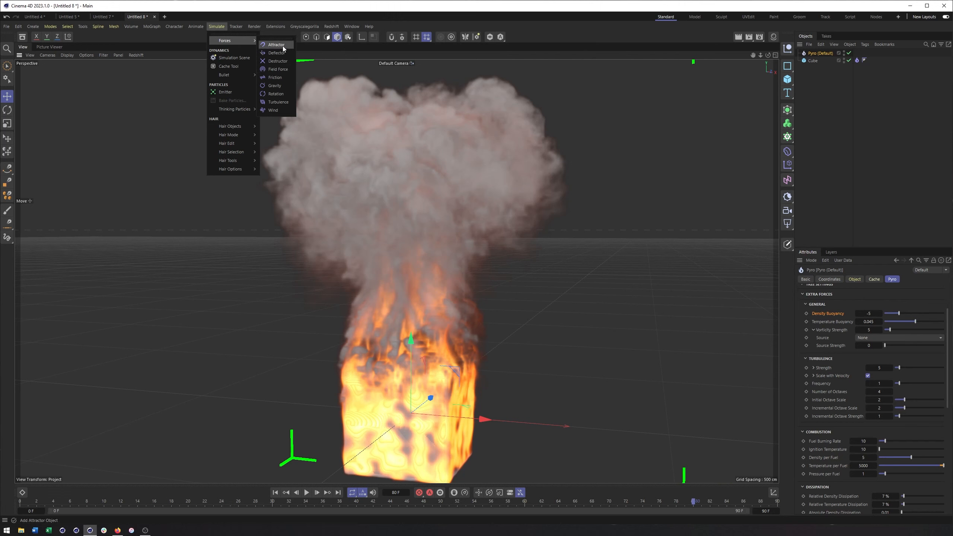
click(894, 431)
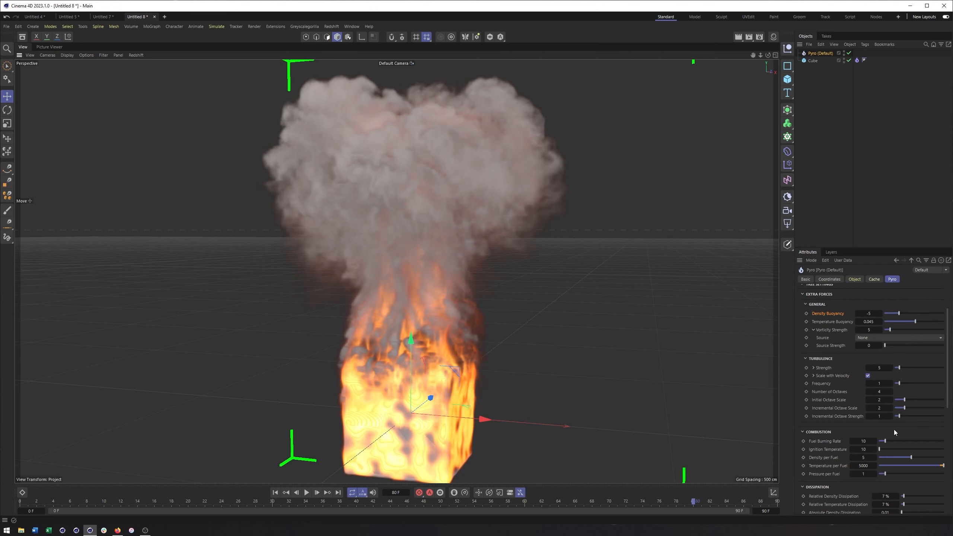
Step: Review the Pyro object's Combustion and Dissipation settings and expand its Smoothing settings
drag(948, 338, 947, 368)
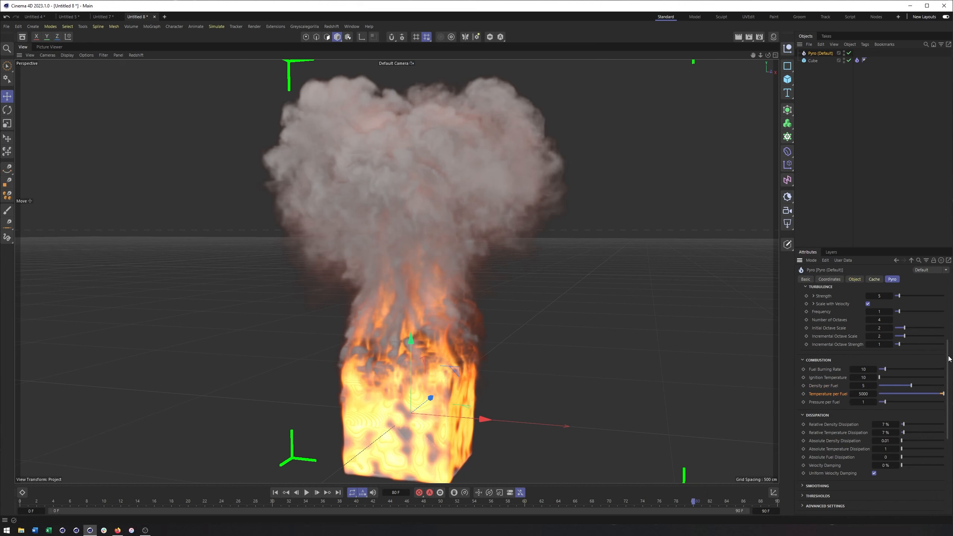
drag(950, 356, 947, 367)
drag(947, 368, 947, 397)
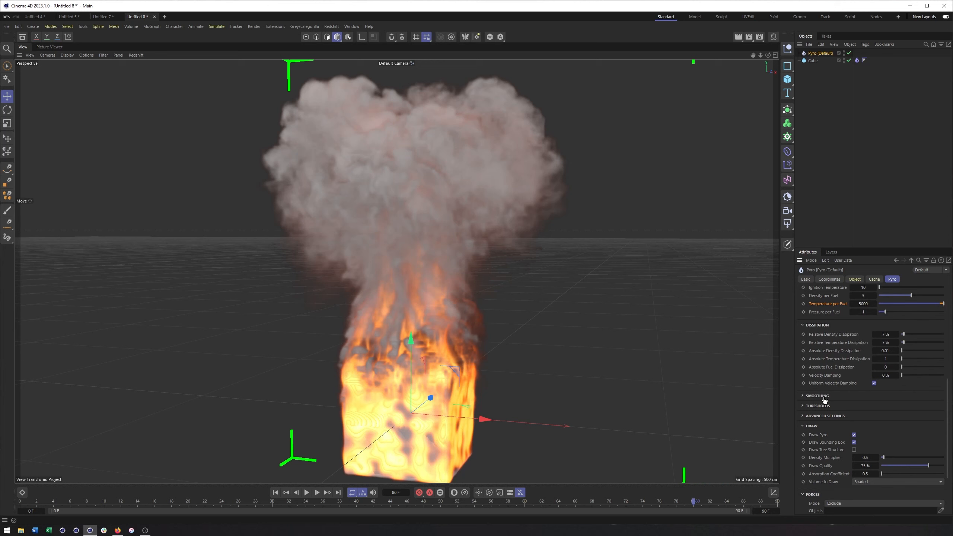
click(803, 396)
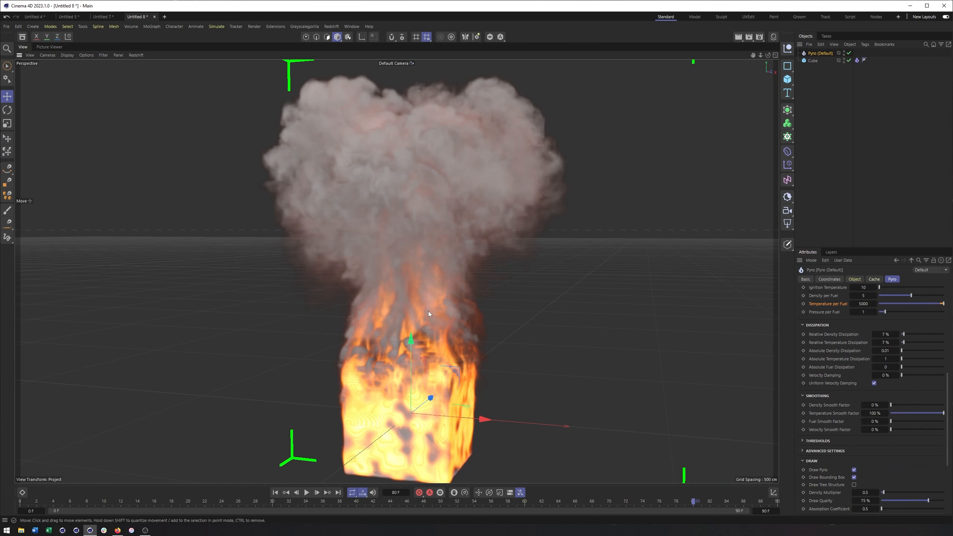
alt+middle_drag(429, 312, 429, 318)
alt+drag(430, 318, 433, 316)
alt+right_drag(433, 316, 430, 311)
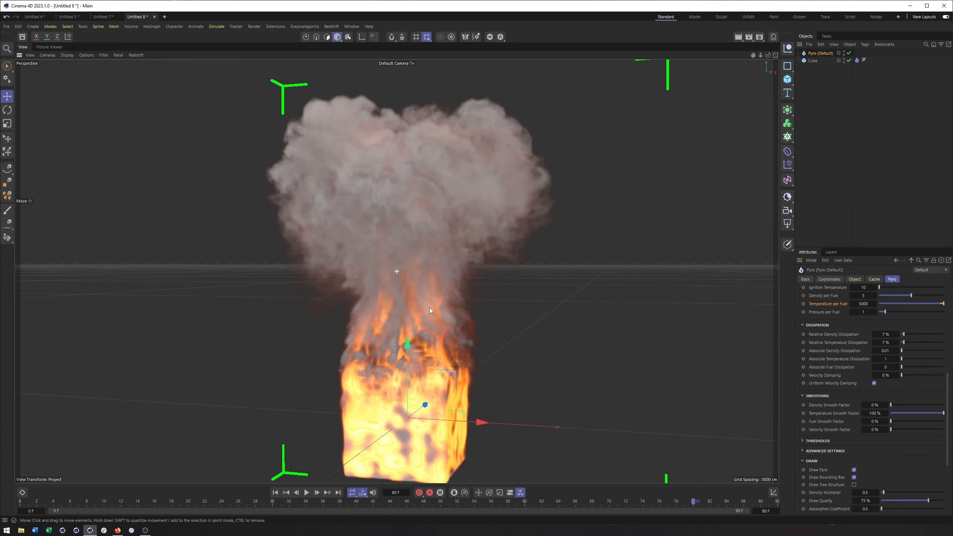
alt+middle_drag(429, 313, 431, 306)
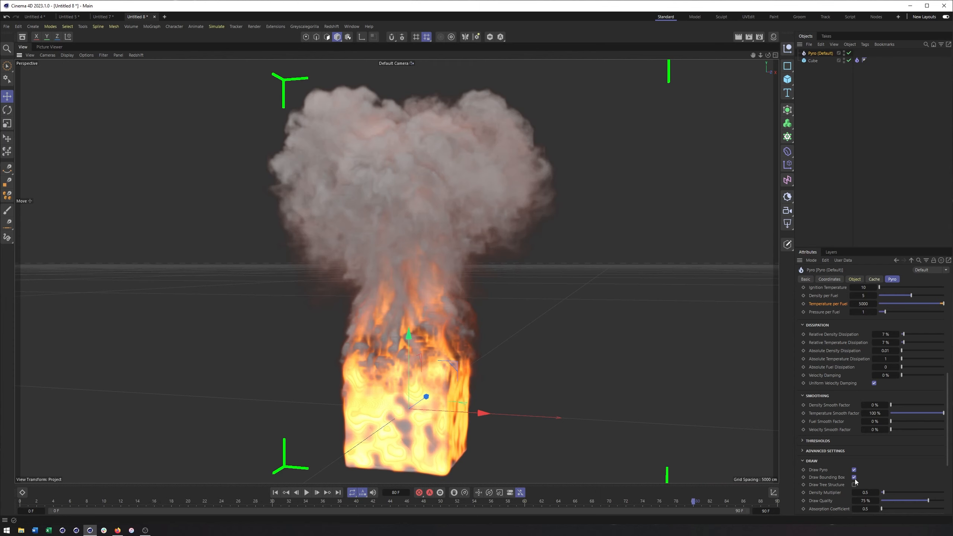
Step: Select the Density Smooth Factor parameter and check which simulation forces can be added to the scene
click(826, 404)
click(217, 27)
mouse_move(231, 41)
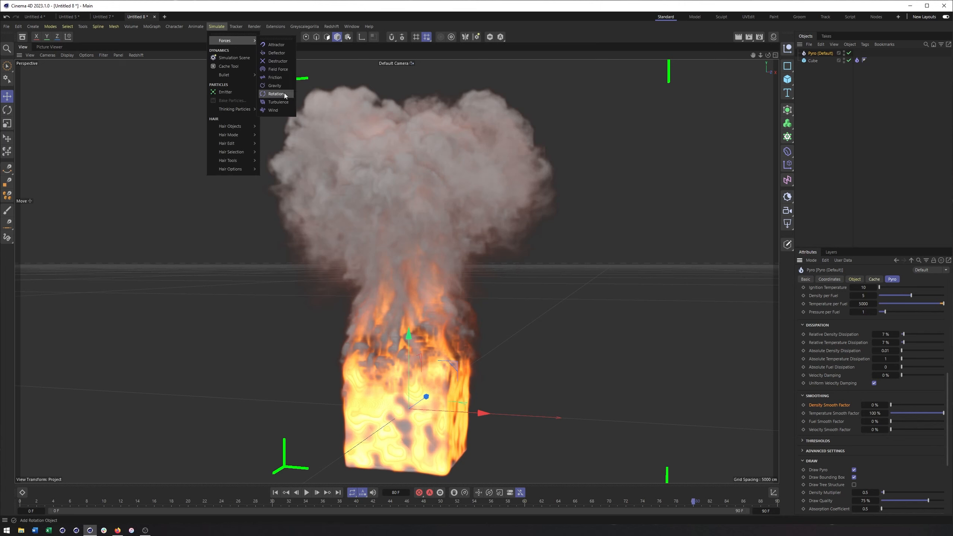
click(671, 209)
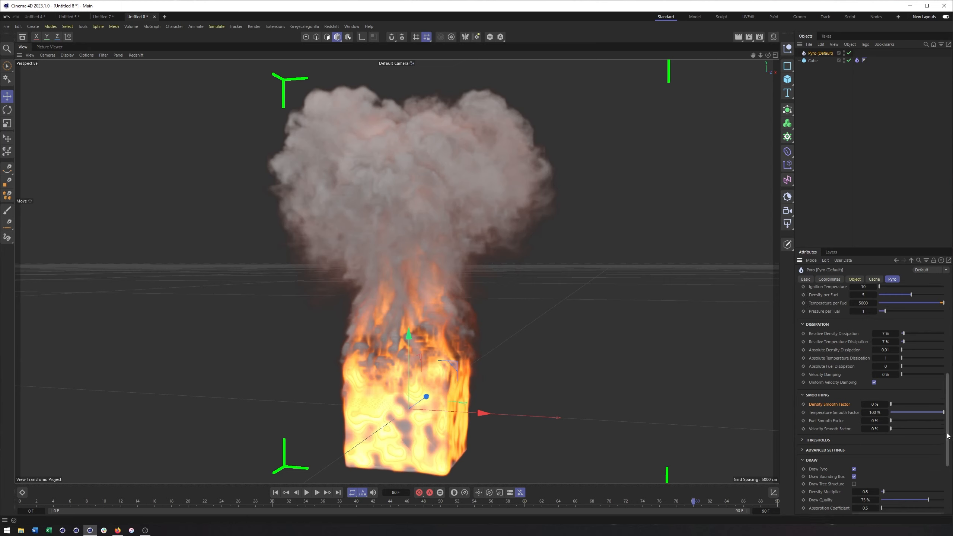
Step: Expand the Advanced Settings, check the Advection Mode options, and review the remaining Draw and Forces settings
scroll(924, 452, down, 4)
click(803, 371)
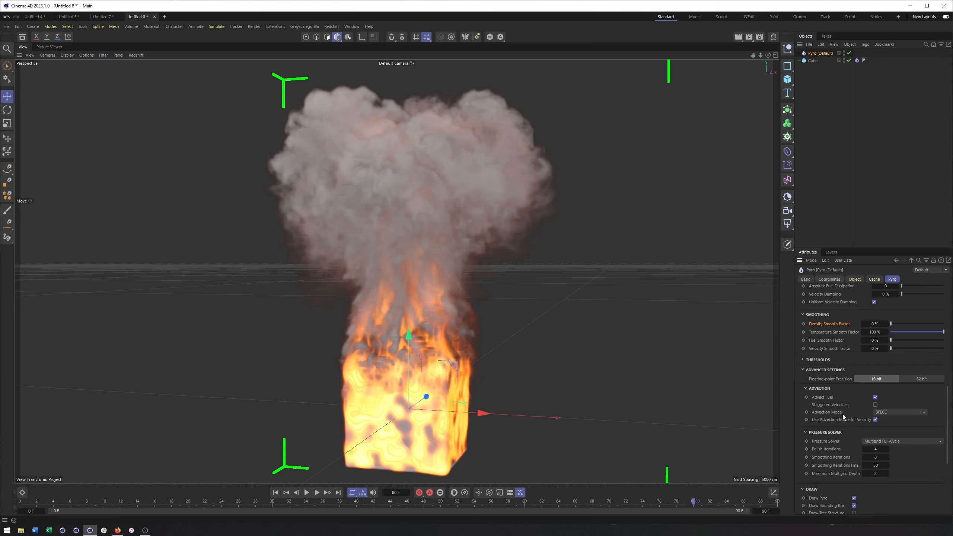
click(909, 412)
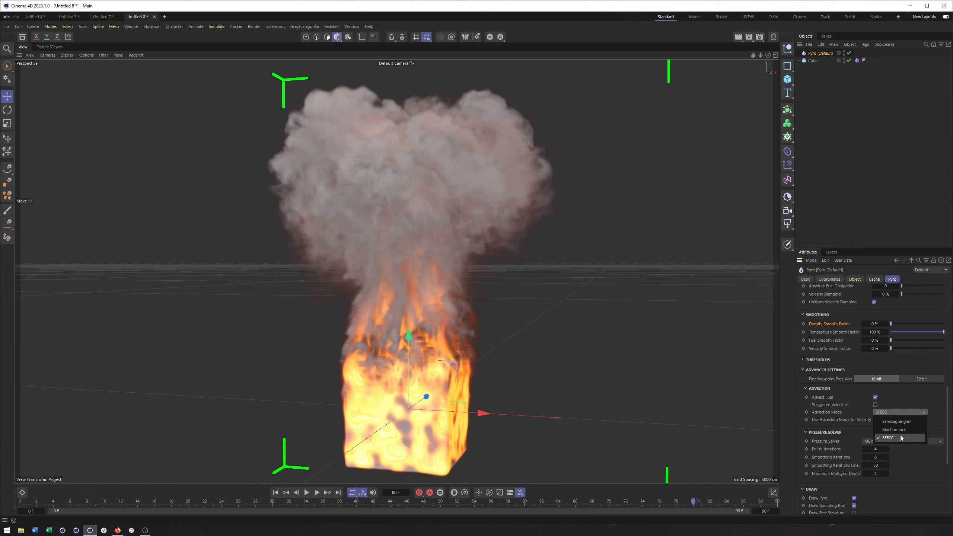
click(896, 397)
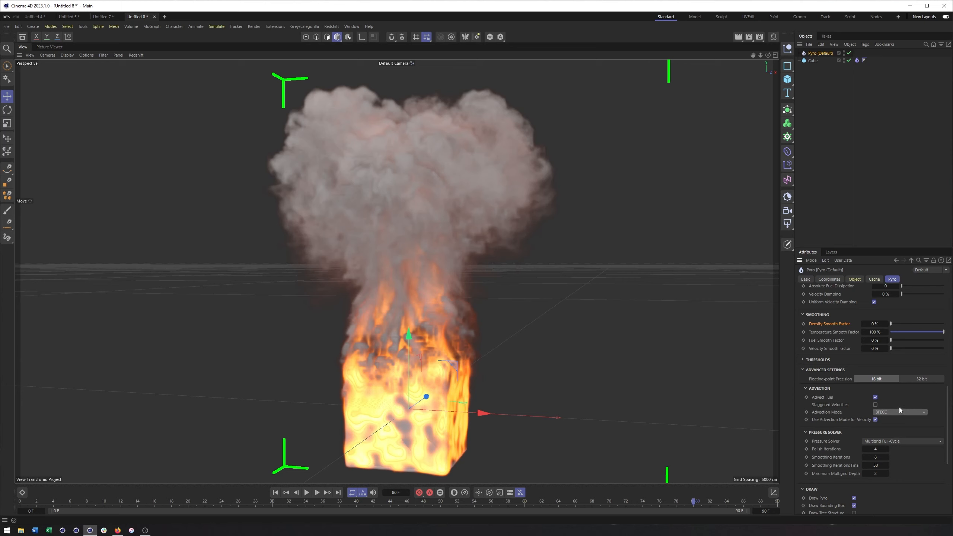
scroll(948, 409, down, 2)
scroll(947, 410, down, 1)
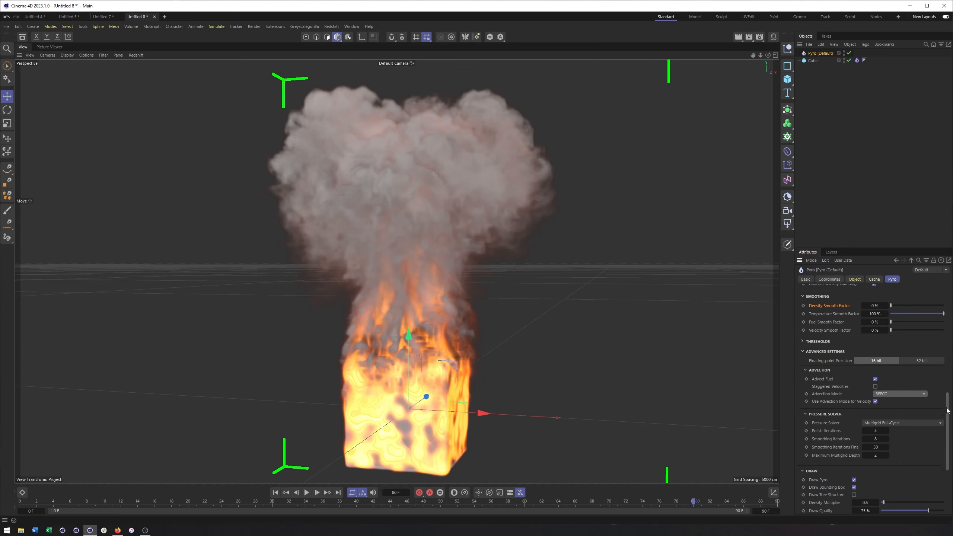
drag(948, 410, 941, 461)
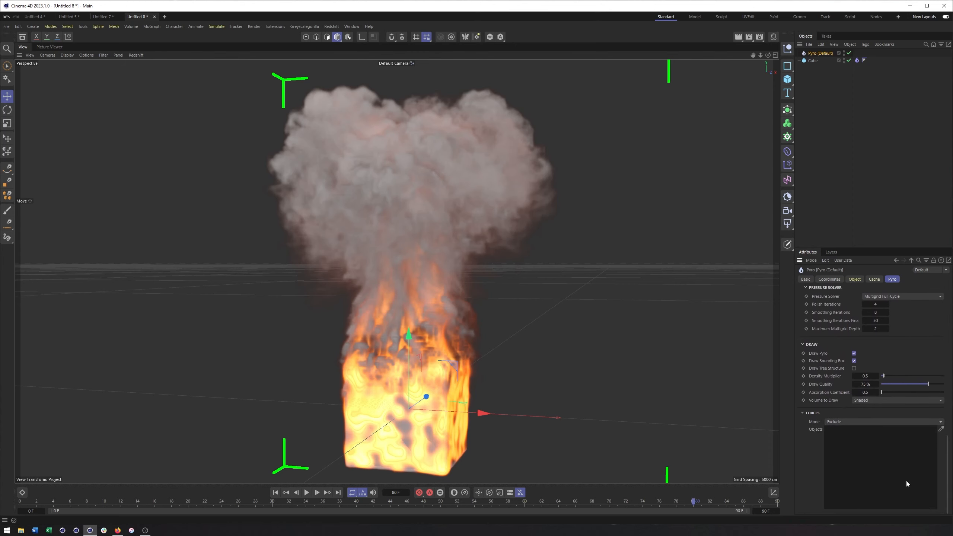
Step: Deselect the Pyro object and replay the simulation from the first frame, stopping at frame 62
click(441, 304)
alt+right_drag(441, 300, 419, 312)
alt+drag(419, 311, 410, 297)
alt+middle_drag(410, 294, 421, 347)
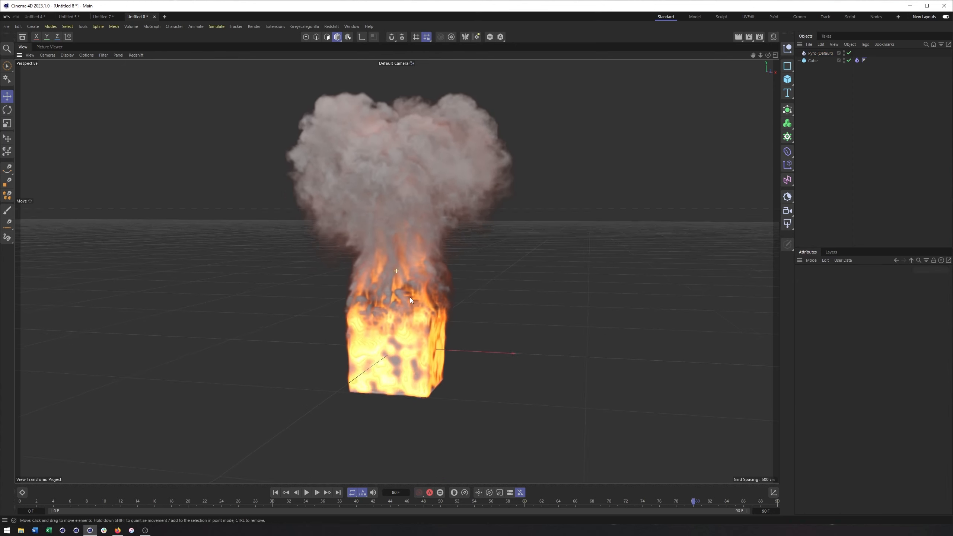
alt+drag(421, 347, 408, 337)
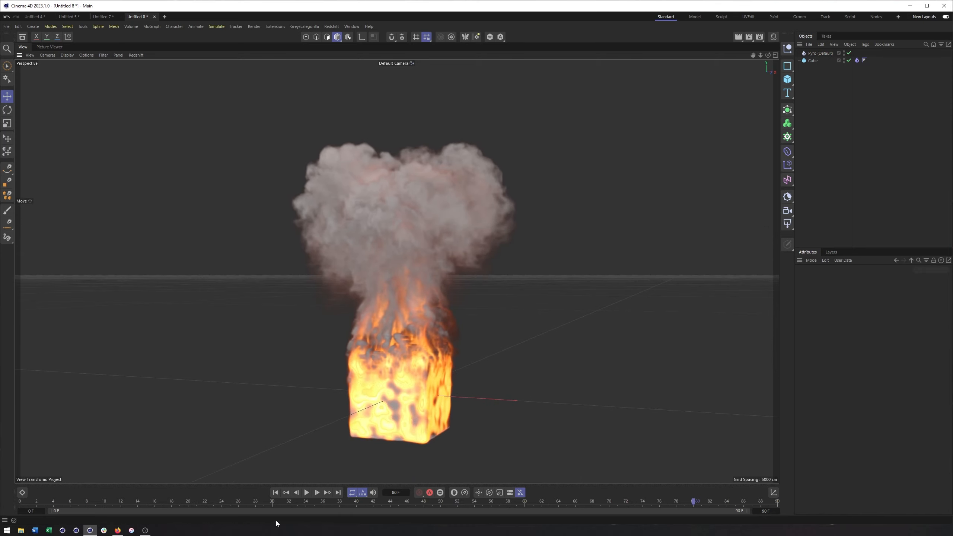
click(277, 493)
click(306, 492)
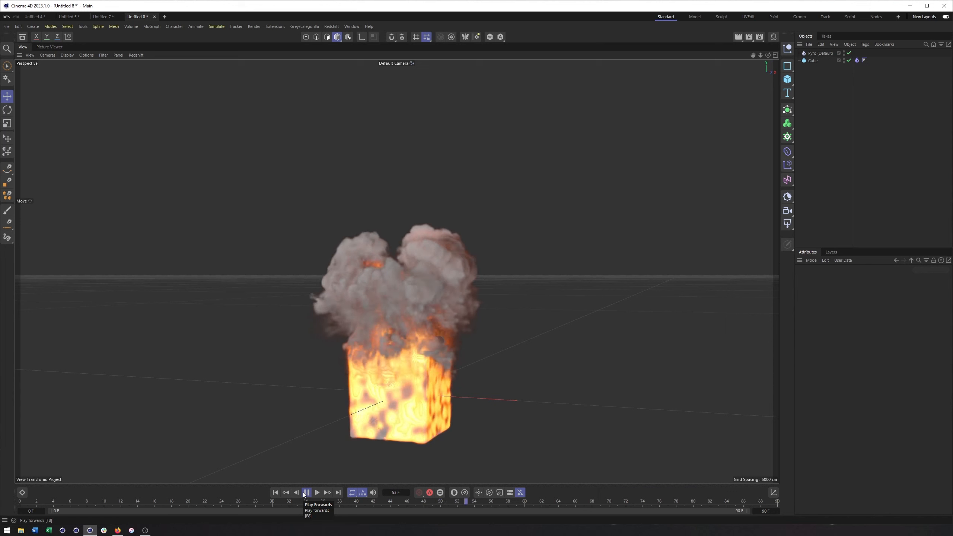
click(306, 493)
Step: Set the Pyro object's Density Smooth Factor to 57.6 % and replay the simulation from the first frame, stopping at frame 59
click(820, 53)
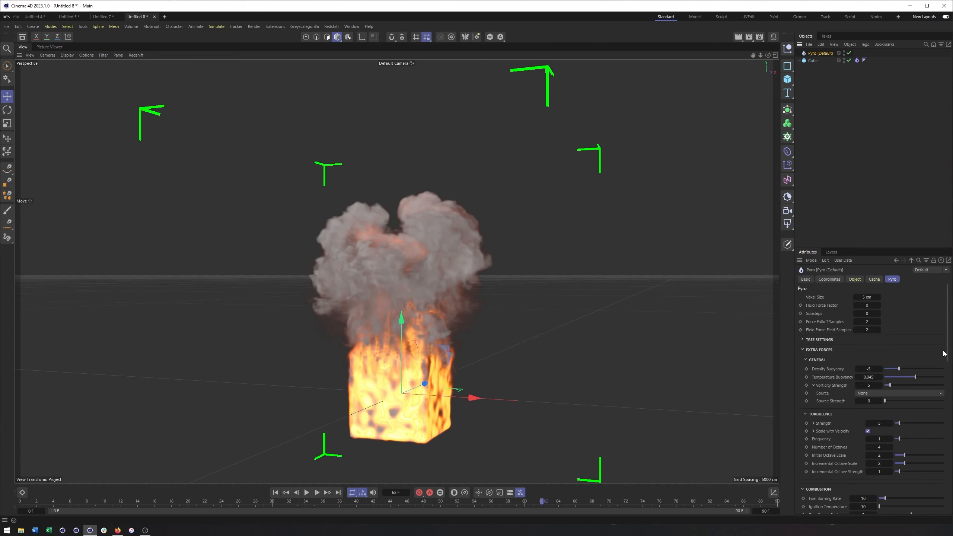
drag(949, 351, 946, 393)
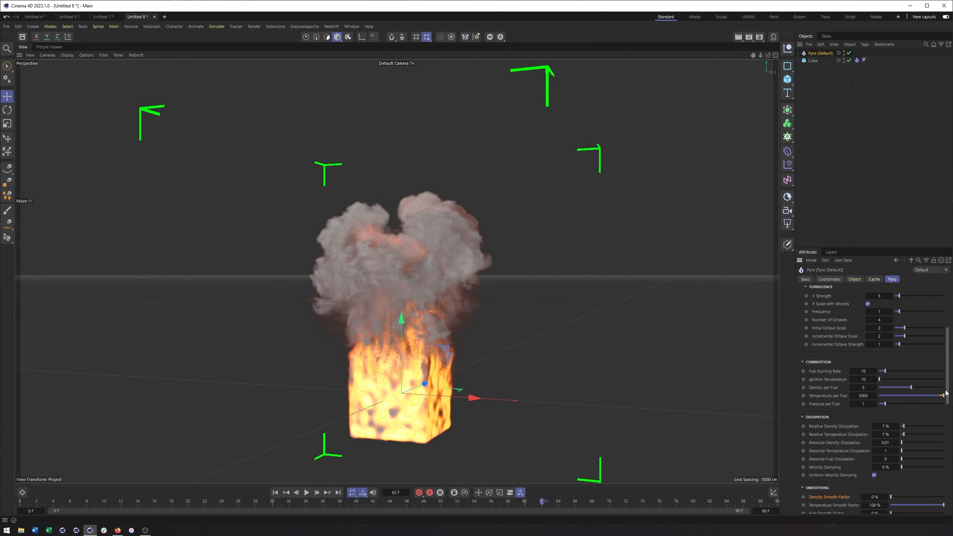
scroll(897, 413, down, 4)
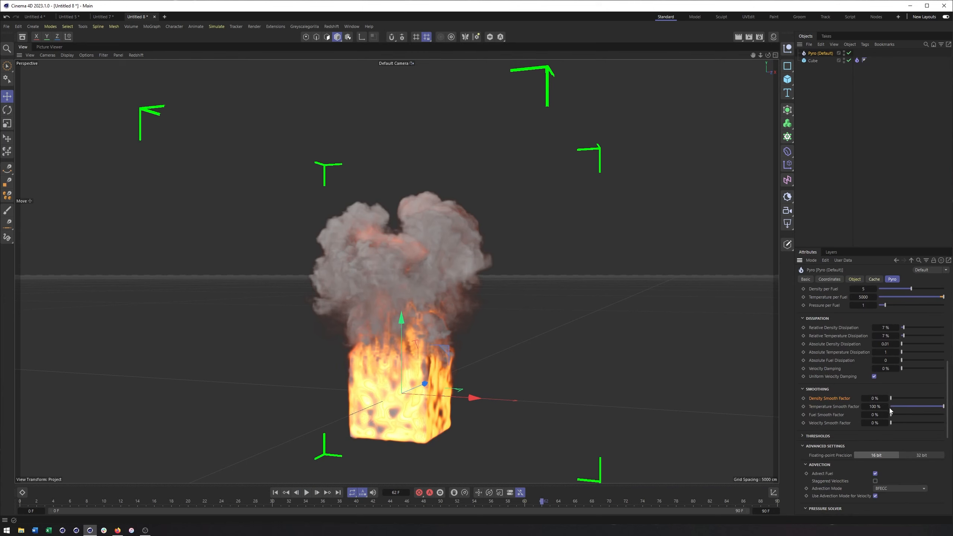
drag(908, 400, 922, 400)
click(275, 492)
click(307, 493)
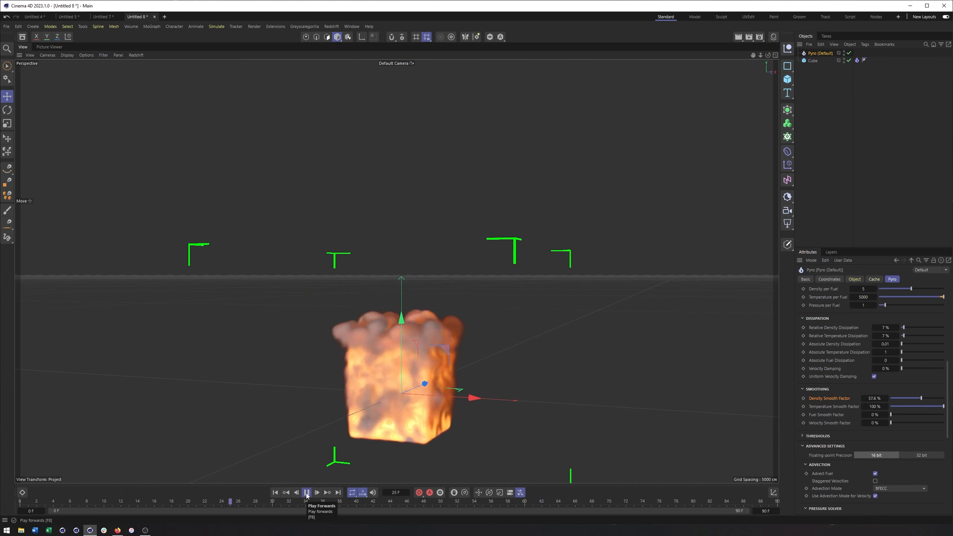
click(307, 492)
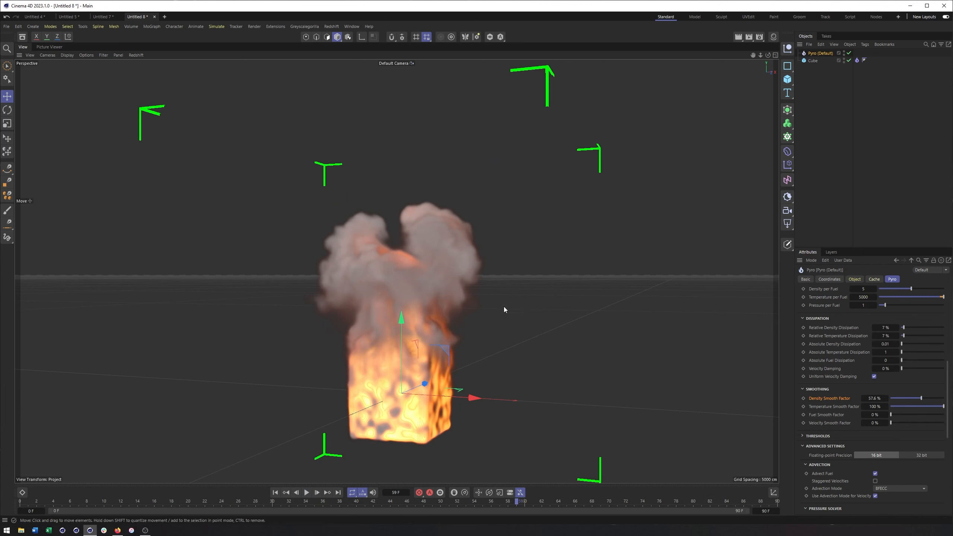
Step: Replay the smoothed simulation from the first frame in a changed perspective, stopping at frame 61
alt+drag(502, 355, 463, 278)
click(276, 493)
click(307, 492)
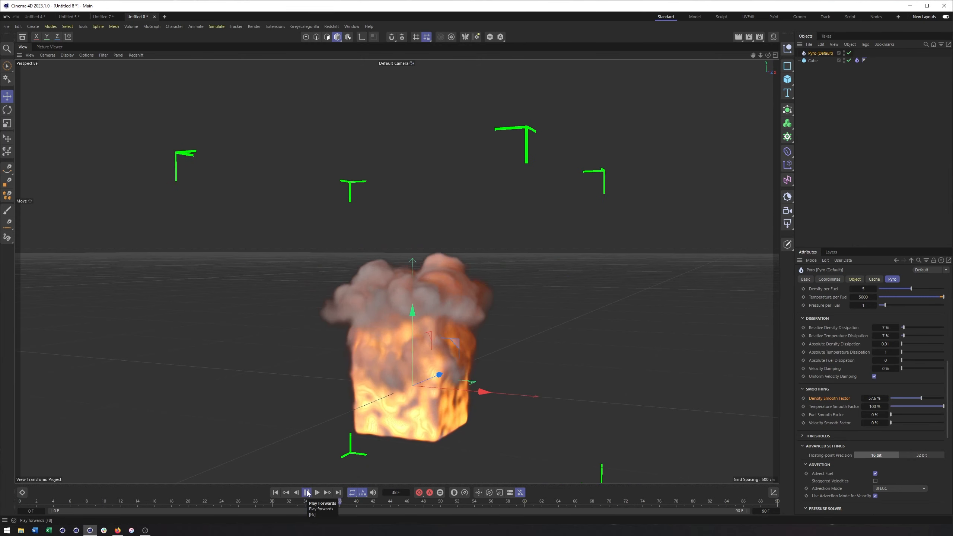
click(307, 493)
alt+middle_drag(489, 292, 487, 301)
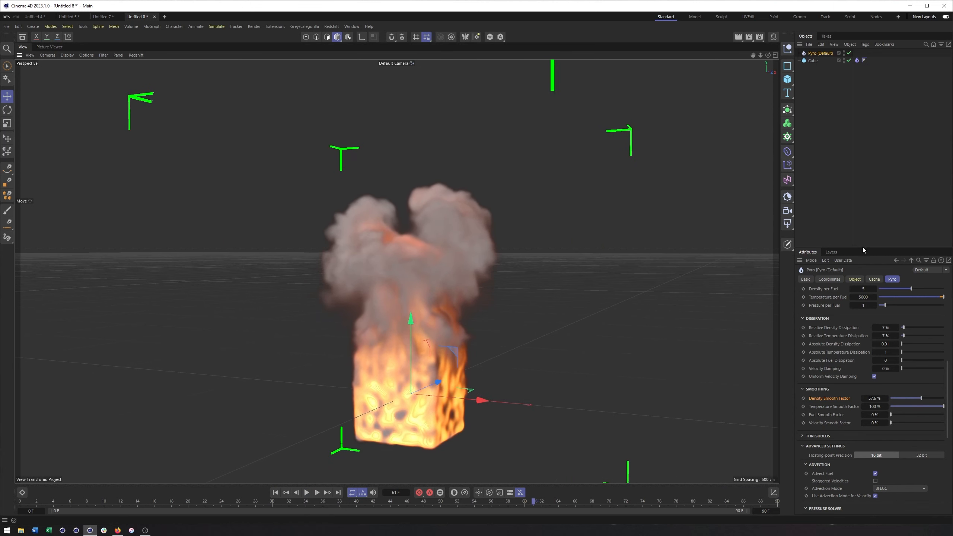
Step: Open the cube's Pyro tag settings and set the Object Voxel Size to 1 cm
click(857, 61)
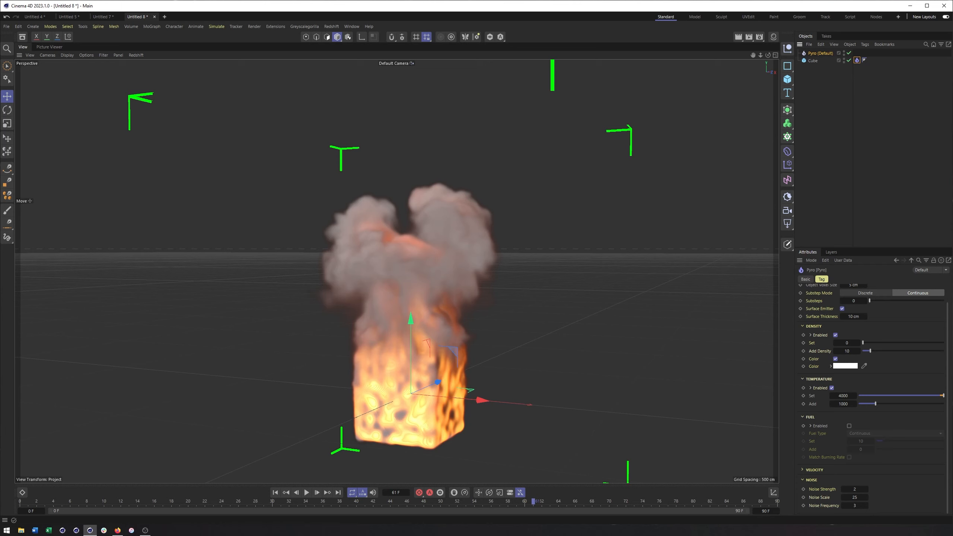
scroll(826, 286, up, 2)
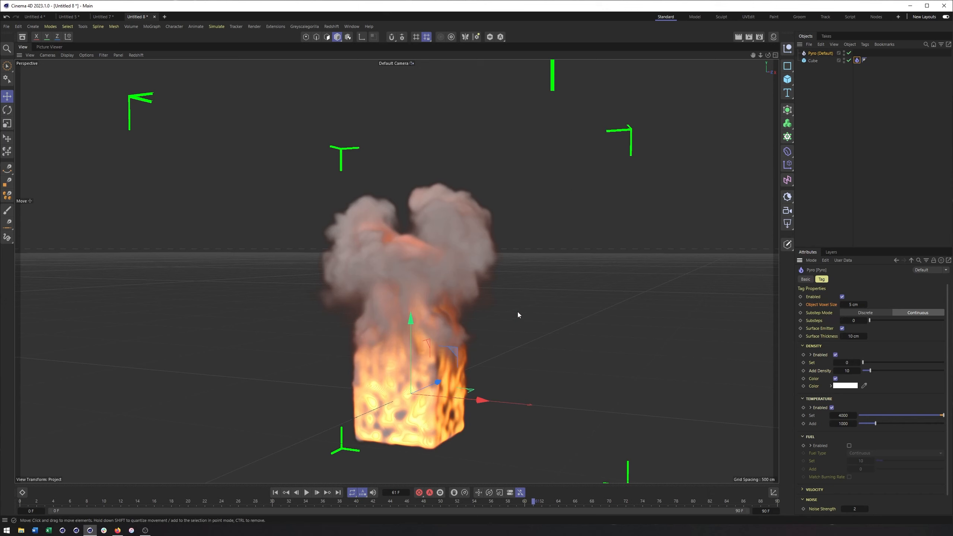
click(854, 305)
text(1)
key(Return)
Step: Check the Pyro object's Voxel Size and set the Object Voxel Size of the cube's Pyro tag to 5 cm
click(819, 53)
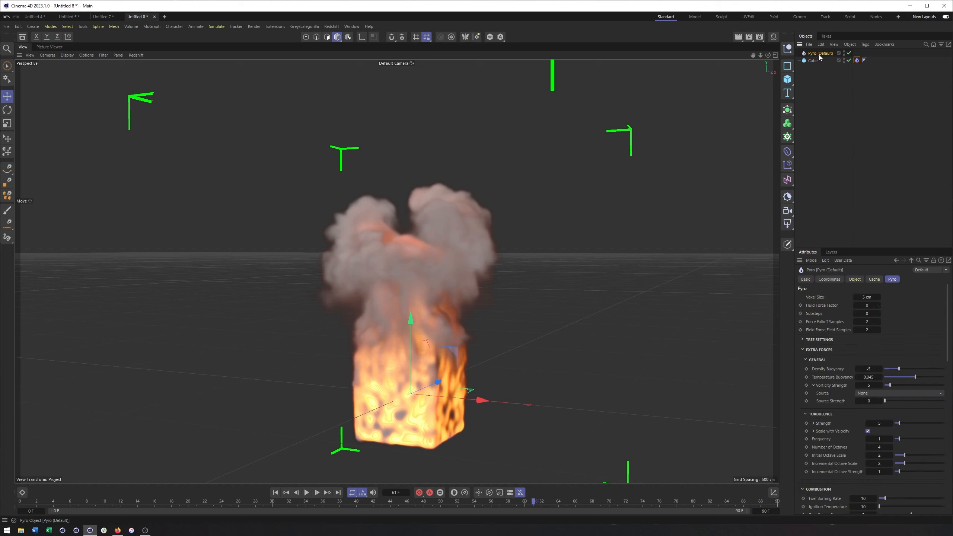
click(858, 60)
click(843, 305)
text(5)
key(Return)
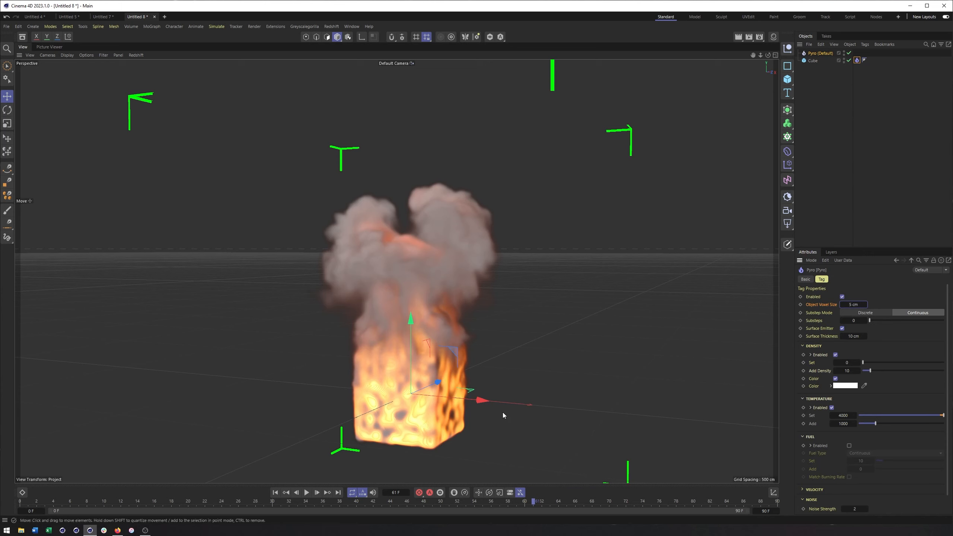
Step: Play the simulation, stop at frame 53, and review the emission settings of the cube's Pyro tag
click(306, 493)
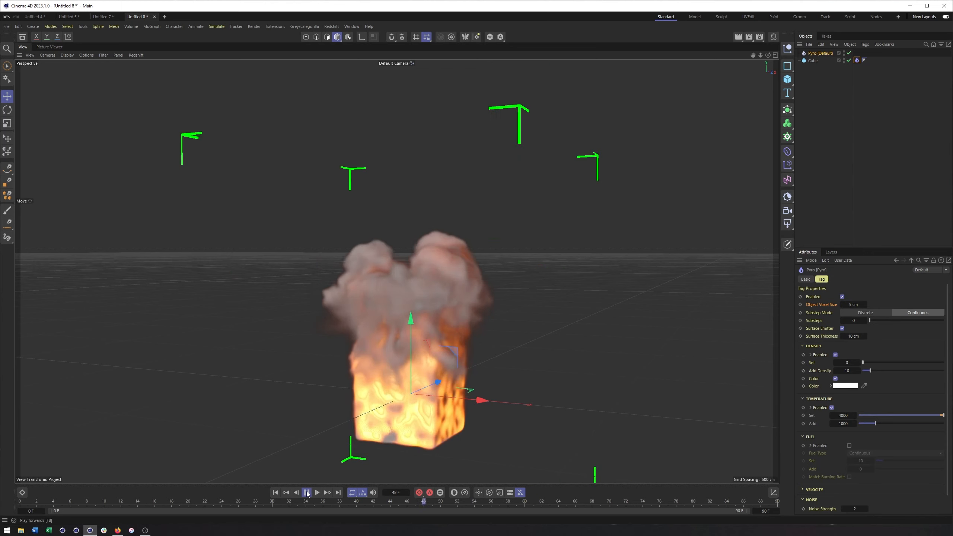
click(306, 493)
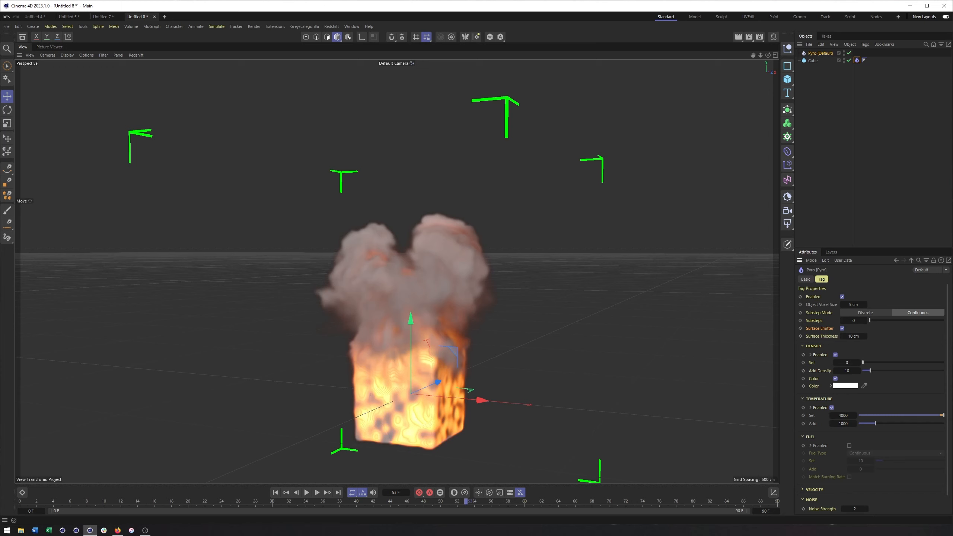
drag(948, 311, 946, 330)
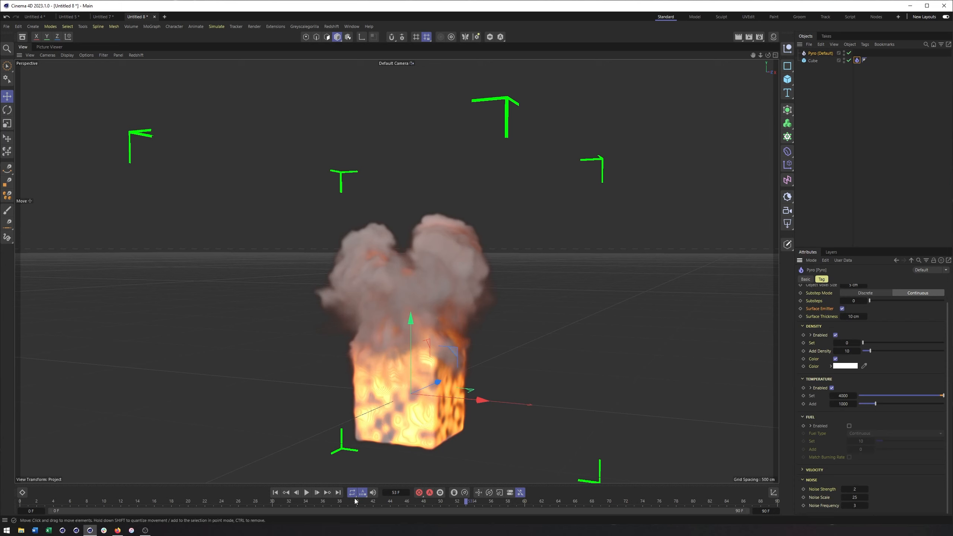
Step: Disable Density in the cube's Pyro tag and play the simulation from the first frame, stopping at frame 69
click(276, 494)
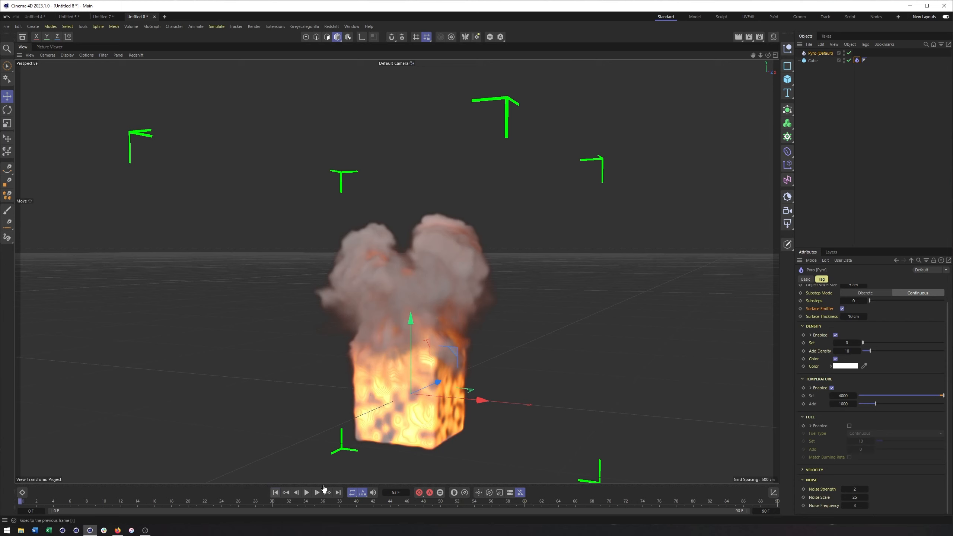
click(836, 336)
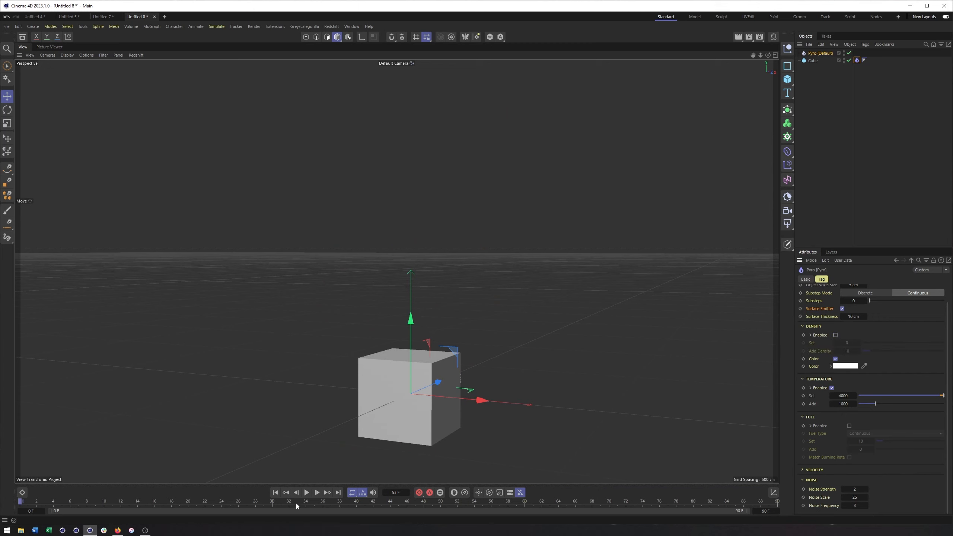
click(307, 493)
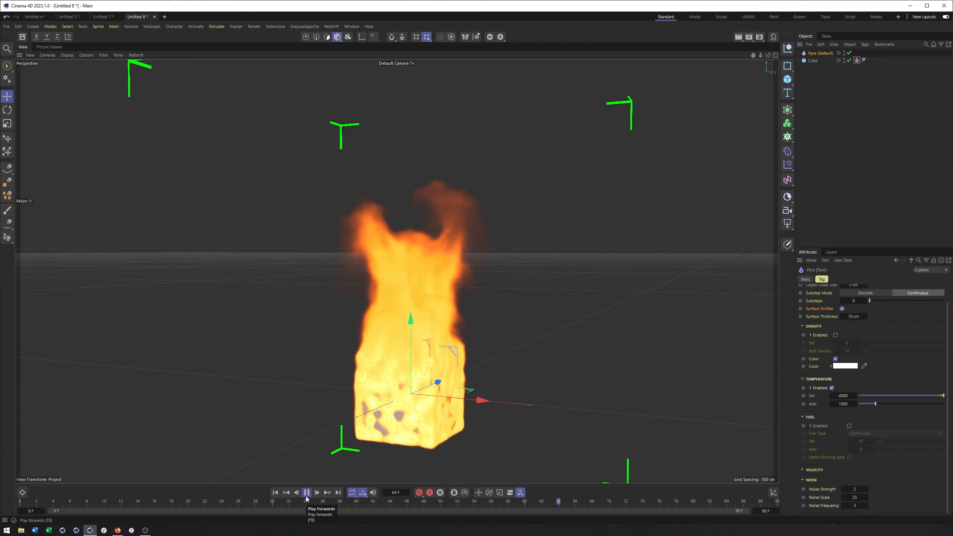
click(307, 493)
Step: Enable Density again in the cube's Pyro tag and check the tag's Velocity settings
click(836, 334)
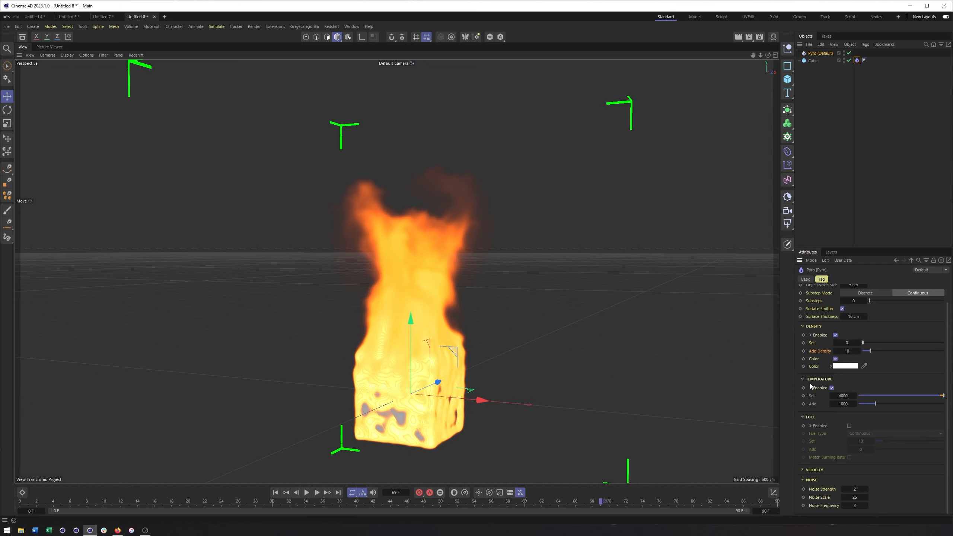
click(803, 470)
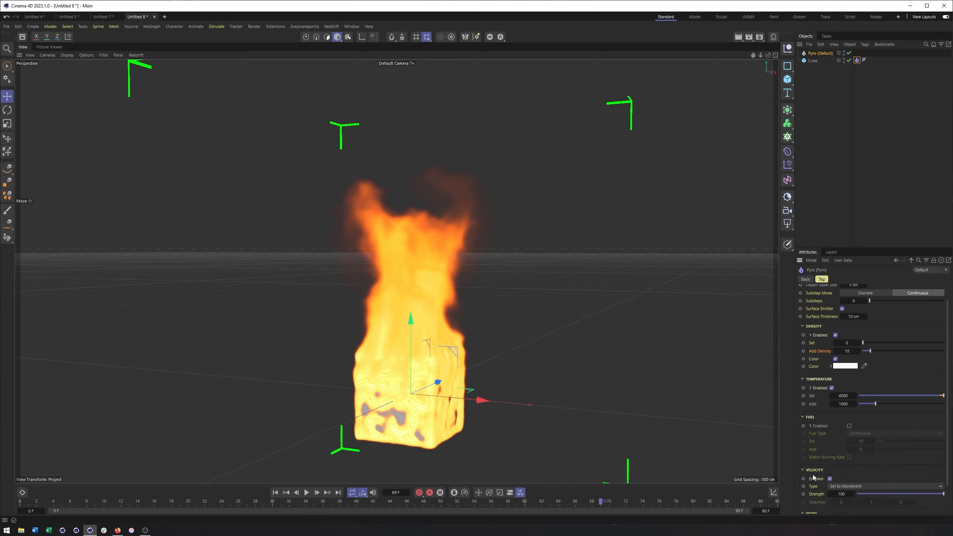
click(803, 470)
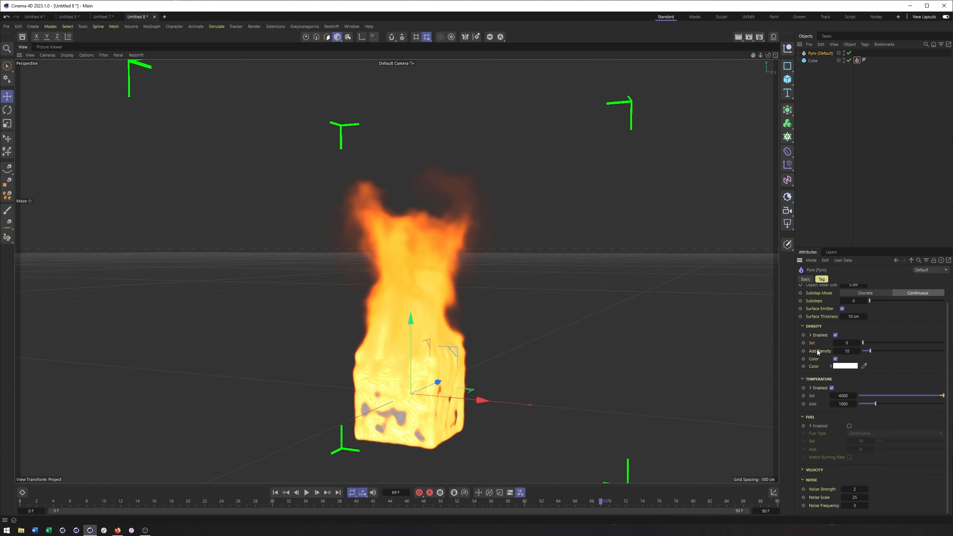
Step: Play the simulation from the first frame and reveal the Density, Temperature and Fuel map options of the Pyro tag
click(275, 493)
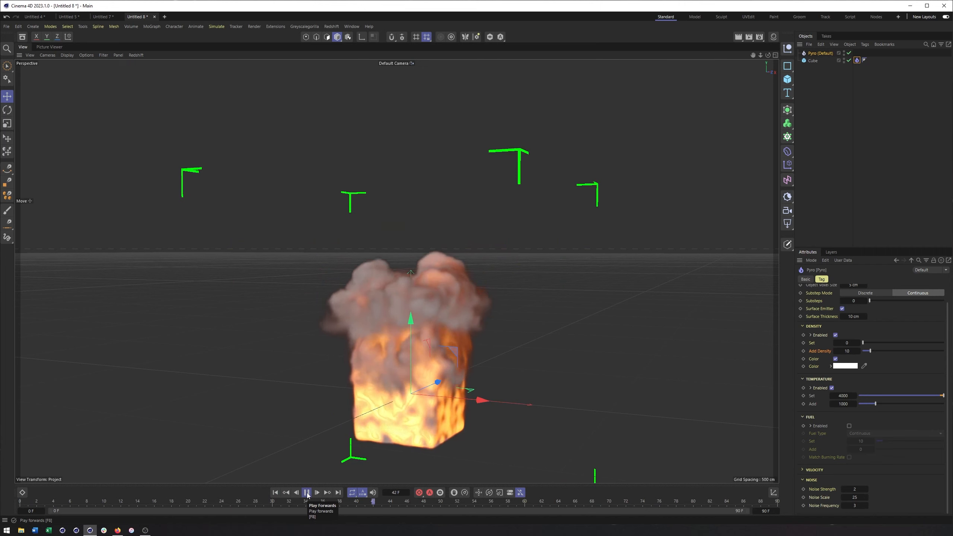
click(812, 335)
click(820, 343)
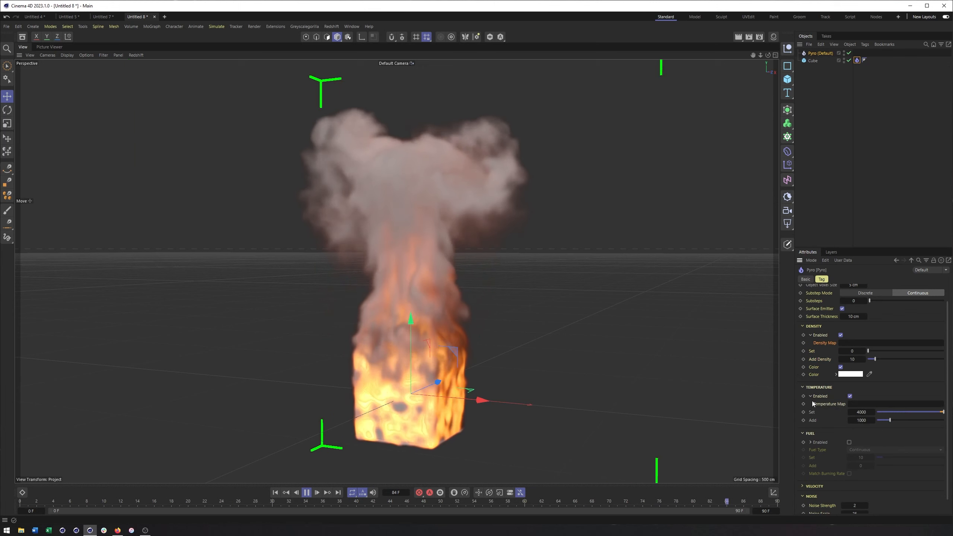
click(811, 397)
click(811, 443)
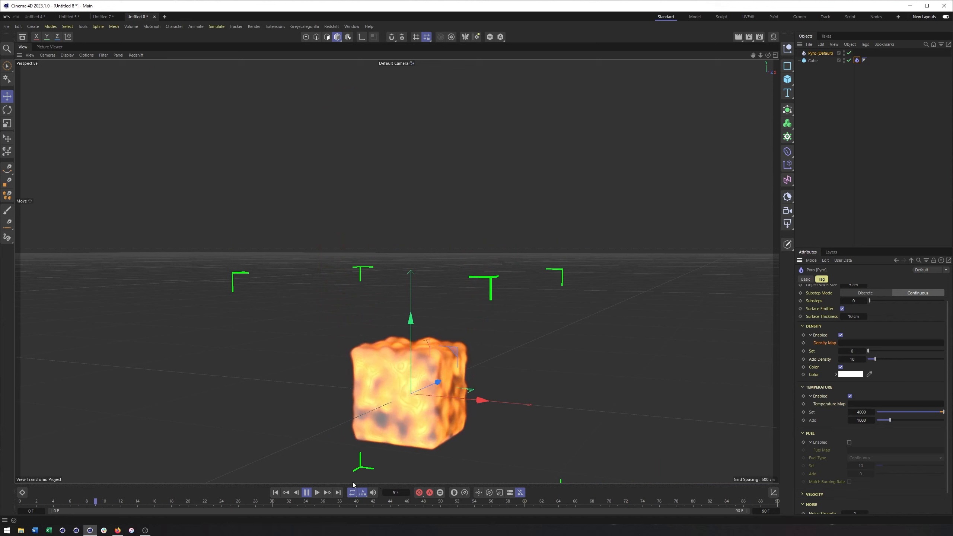
Step: Replay the simulation twice from the first frame, stopping at frame 53 and at frame 41, and examine the tag's Temperature settings
click(307, 493)
click(275, 492)
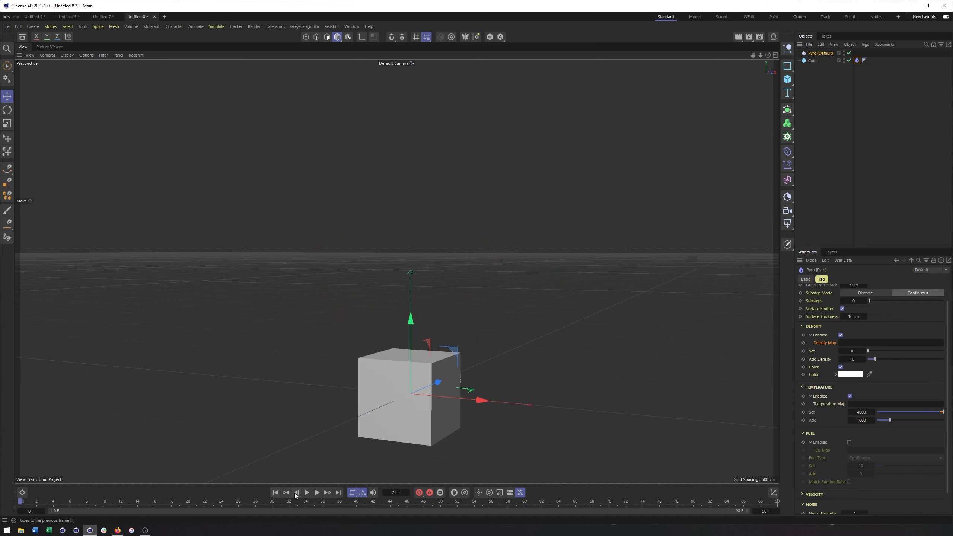
click(307, 495)
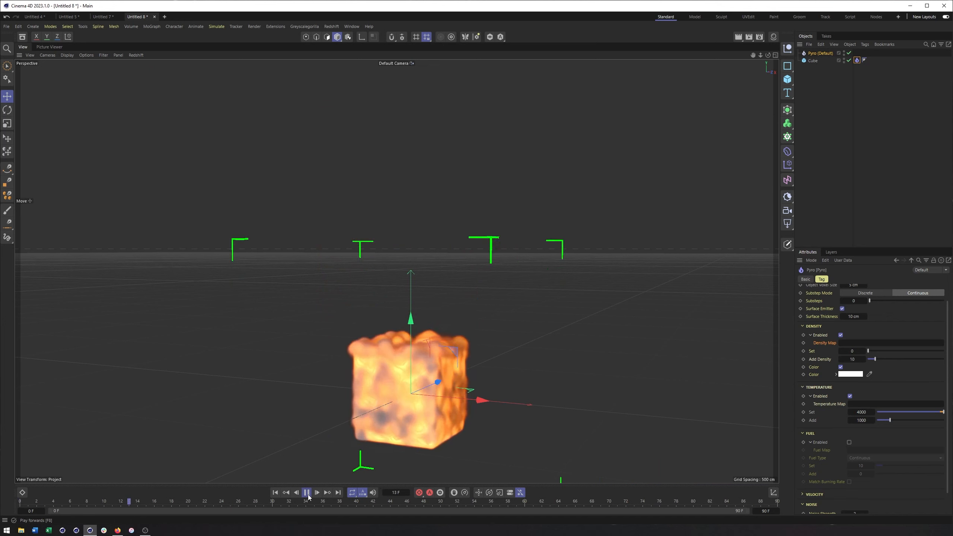
click(307, 495)
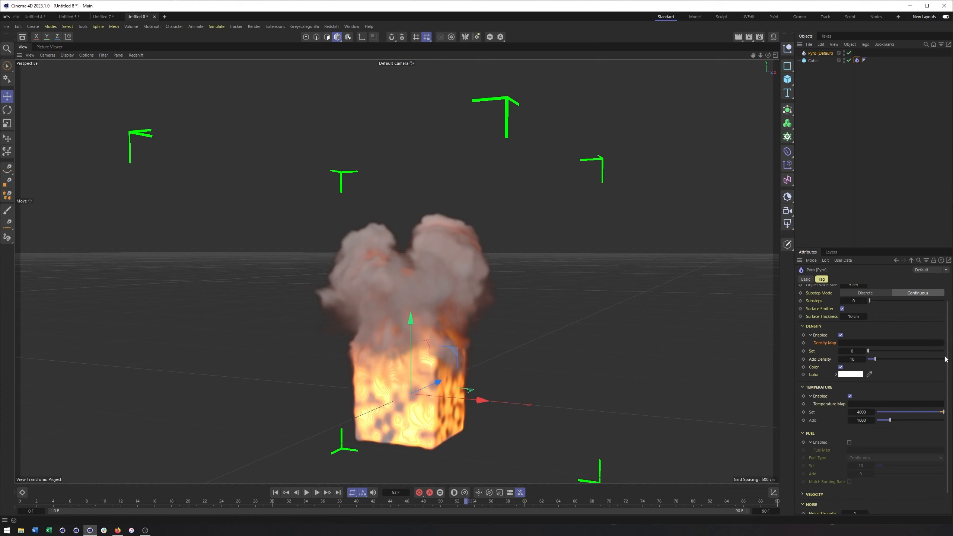
click(275, 494)
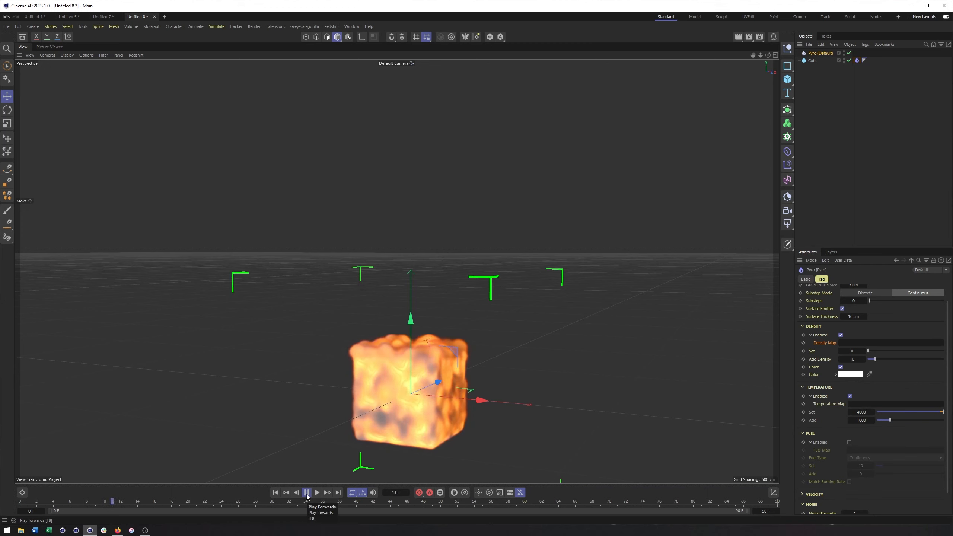
click(307, 495)
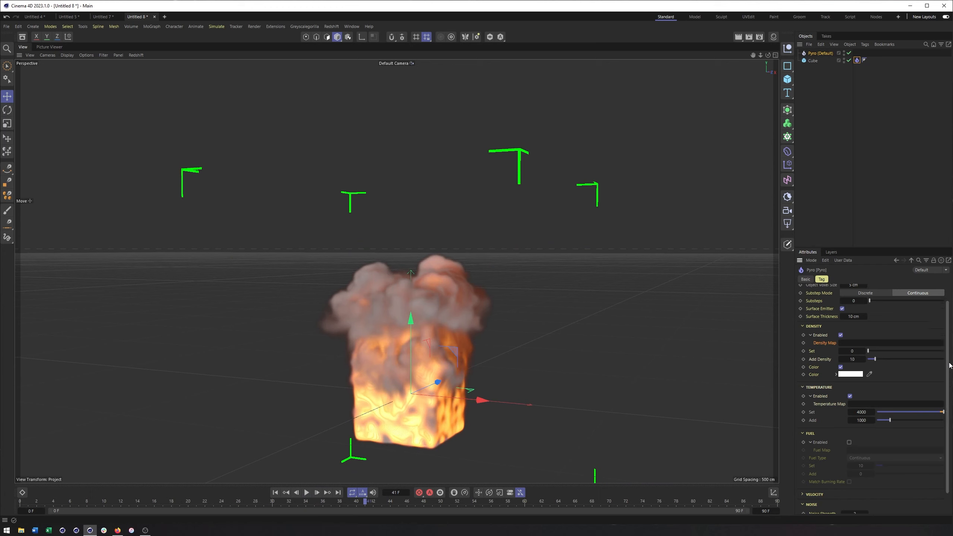
drag(948, 367, 948, 389)
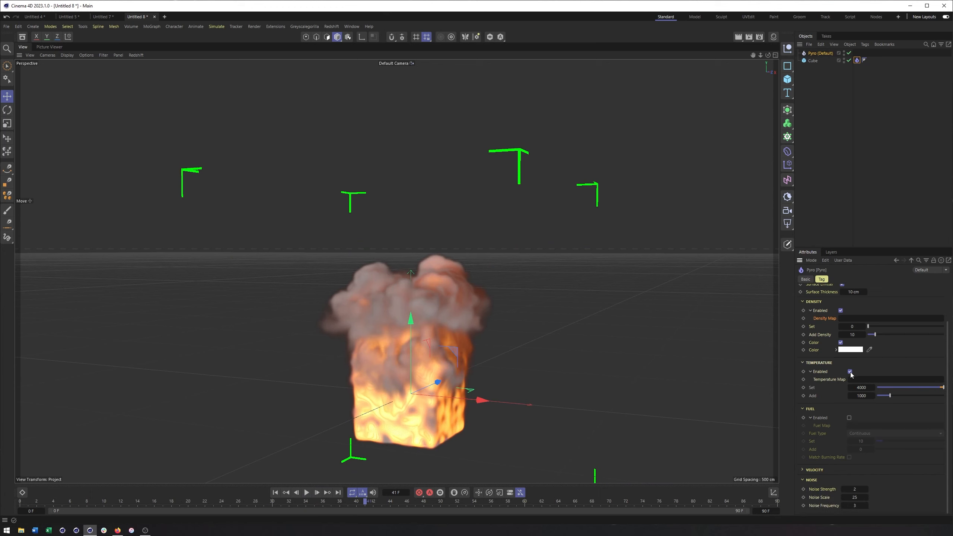
Step: Play the simulation from the first frame and set the Pyro tag's Temperature Add value to 0
click(276, 493)
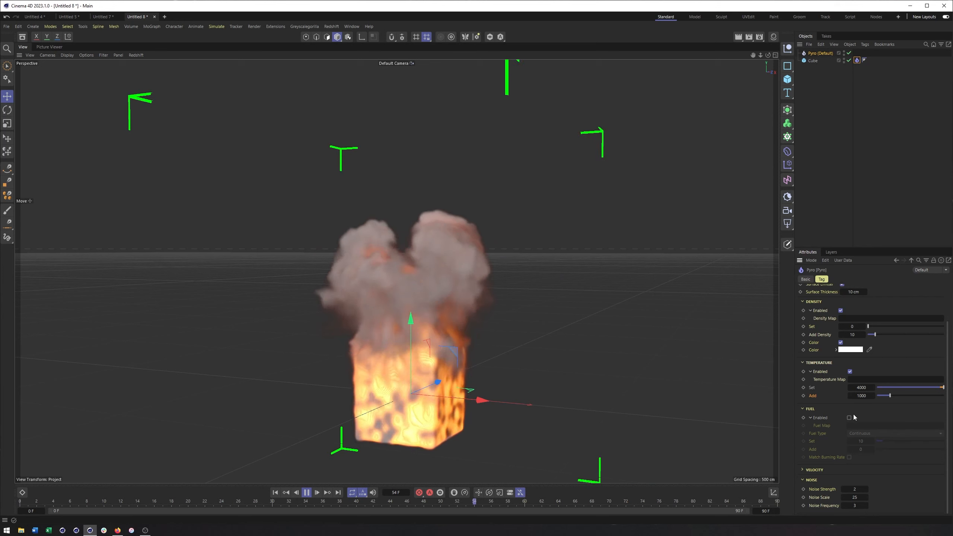
double_click(862, 396)
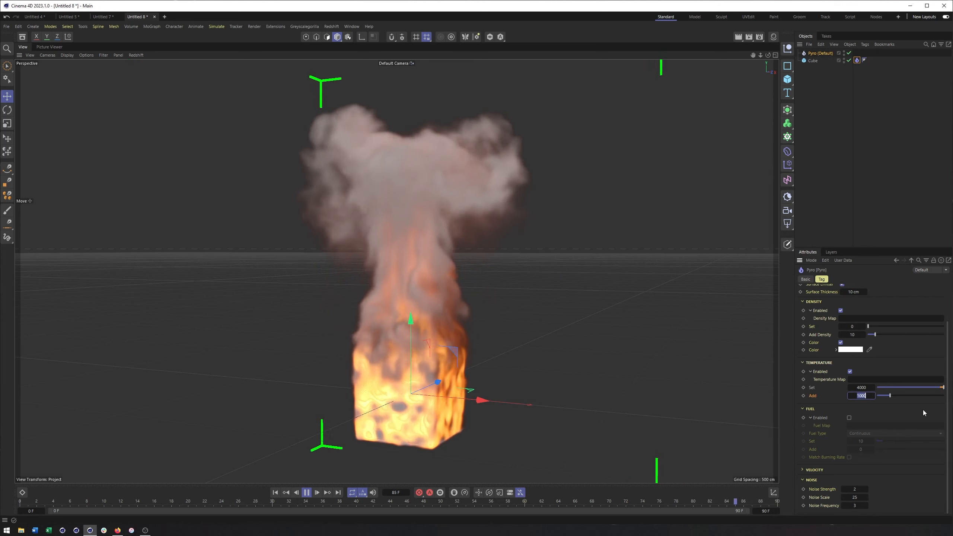
text(0)
key(Return)
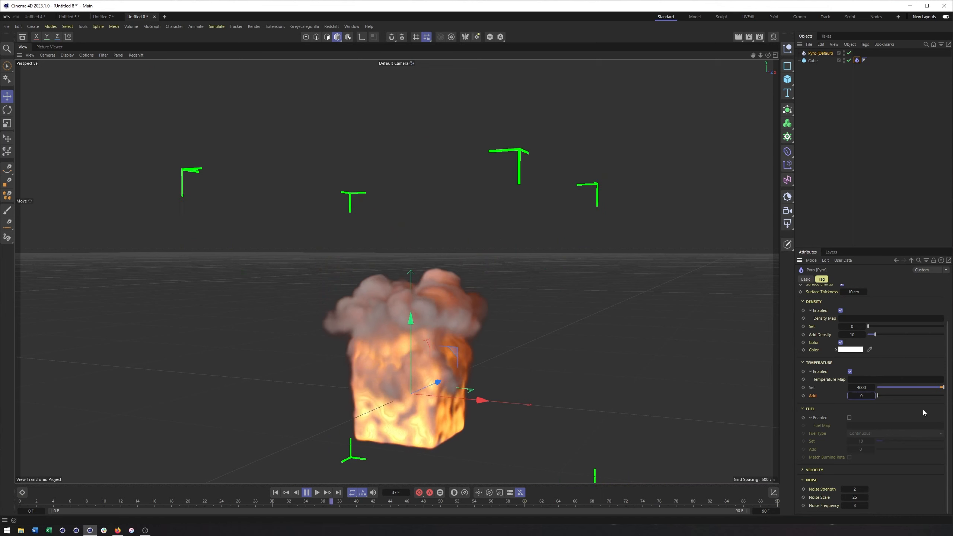
Step: Set the Pyro tag's Temperature Set value to 1000 and enable Fuel emission
double_click(862, 387)
text(1)
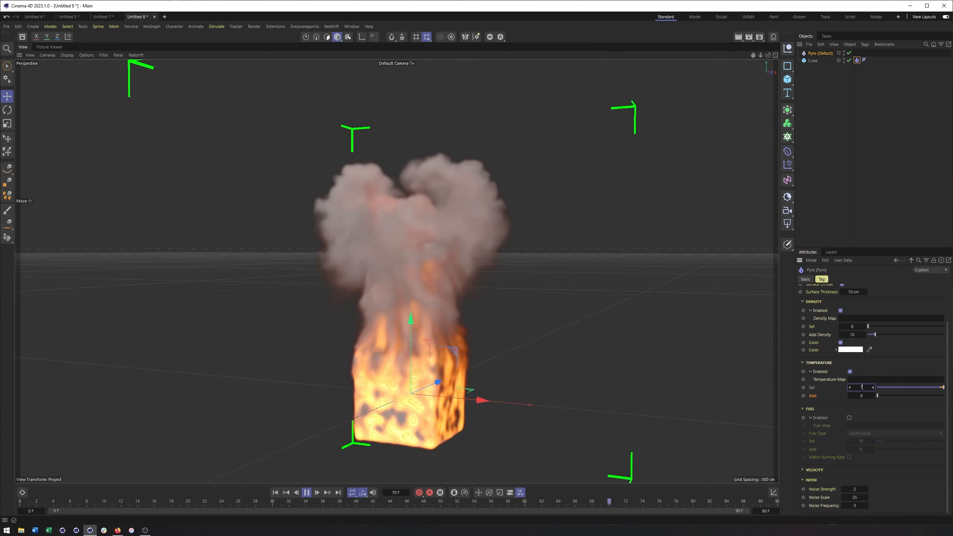
text(000)
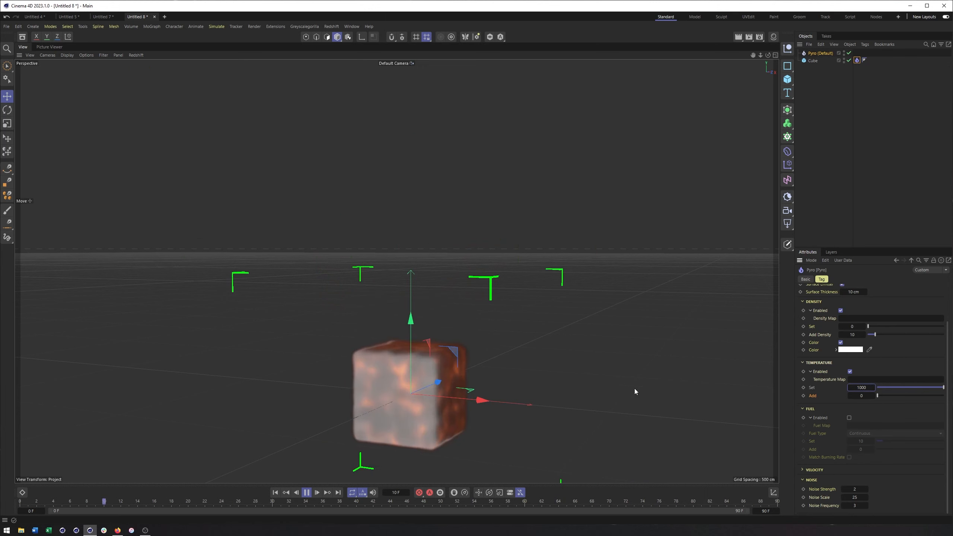
click(849, 418)
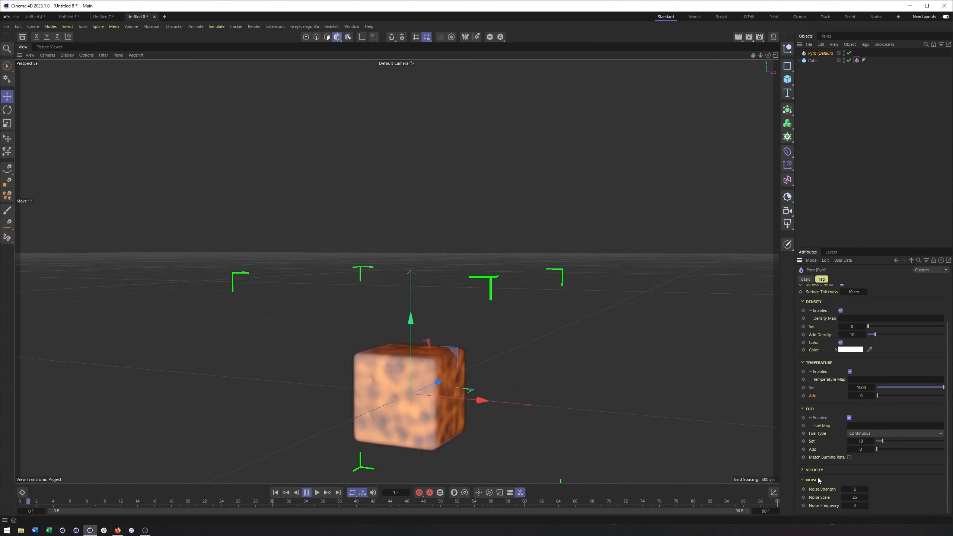
Step: Replay the simulation from the first frame, stop it at frame 28 and examine how the fuel makes the fire expand
click(307, 494)
click(275, 492)
click(306, 492)
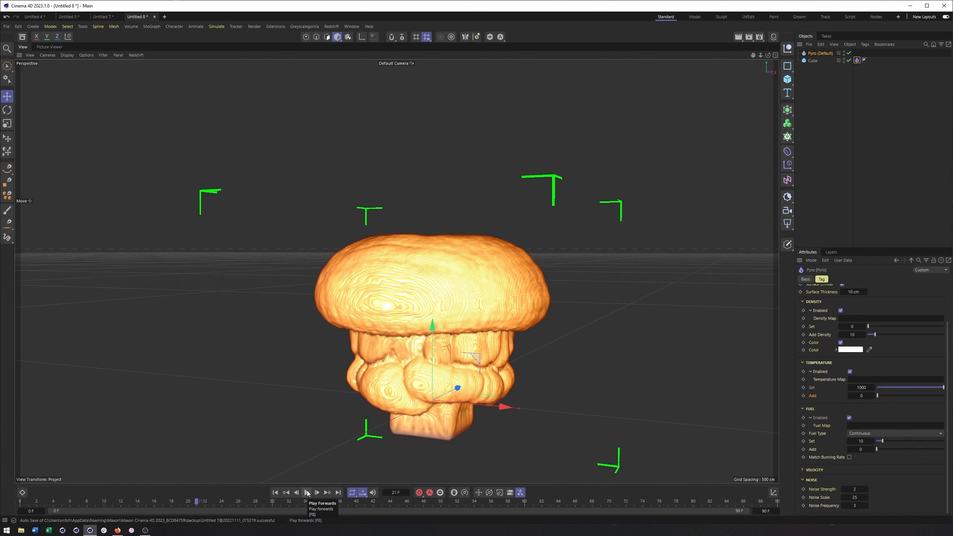
click(307, 493)
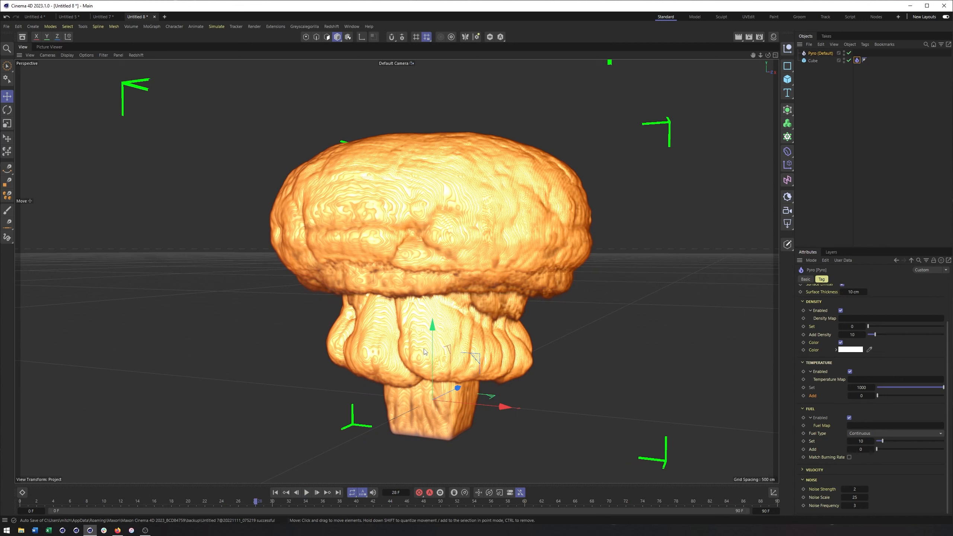
scroll(466, 321, up, 2)
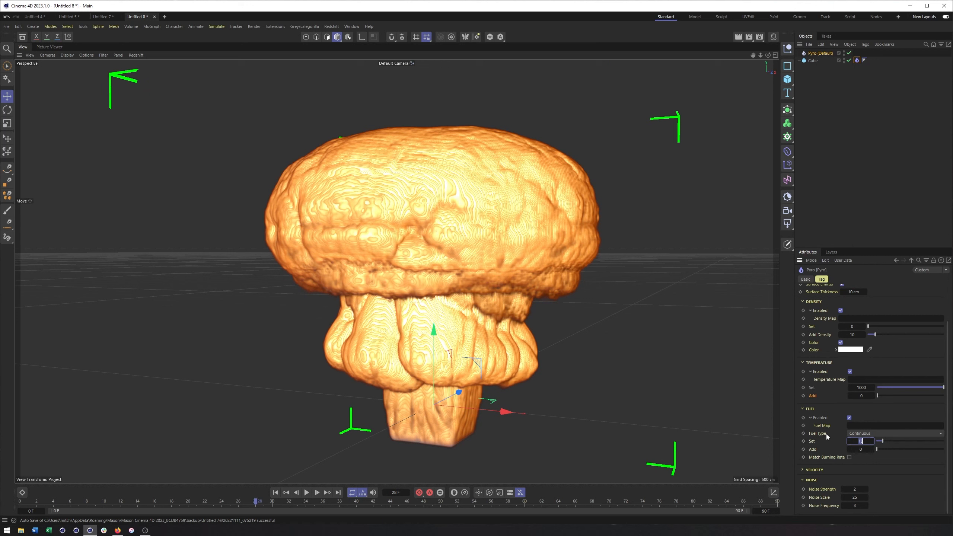
Step: Set the Pyro tag's Fuel Type to Frame Range, play the simulation from the start to frame 55 and return to the first frame
click(869, 434)
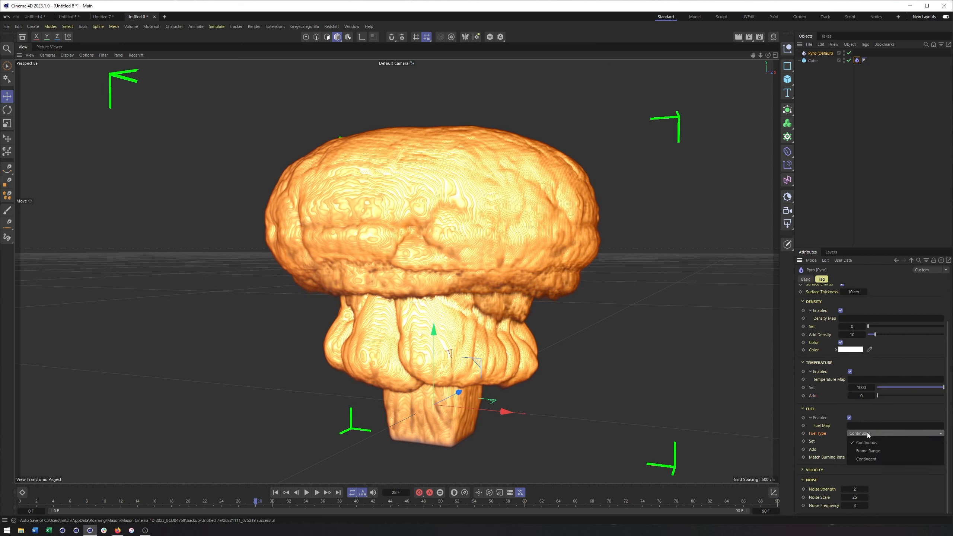
click(879, 450)
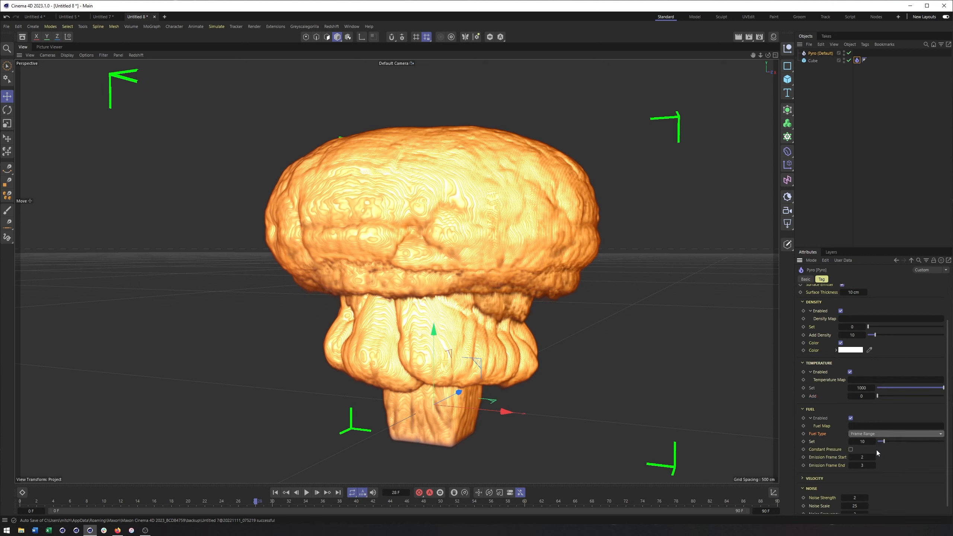
click(274, 493)
click(306, 493)
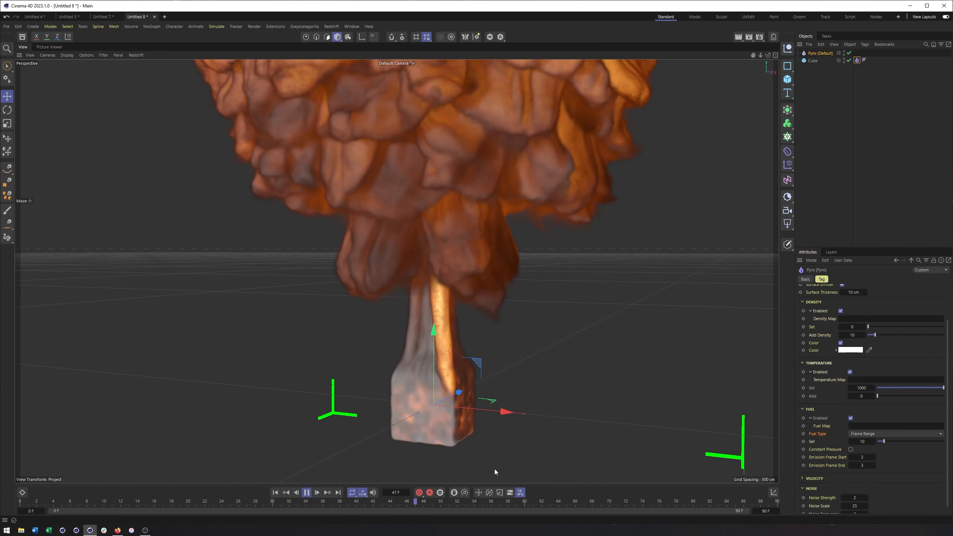
click(306, 494)
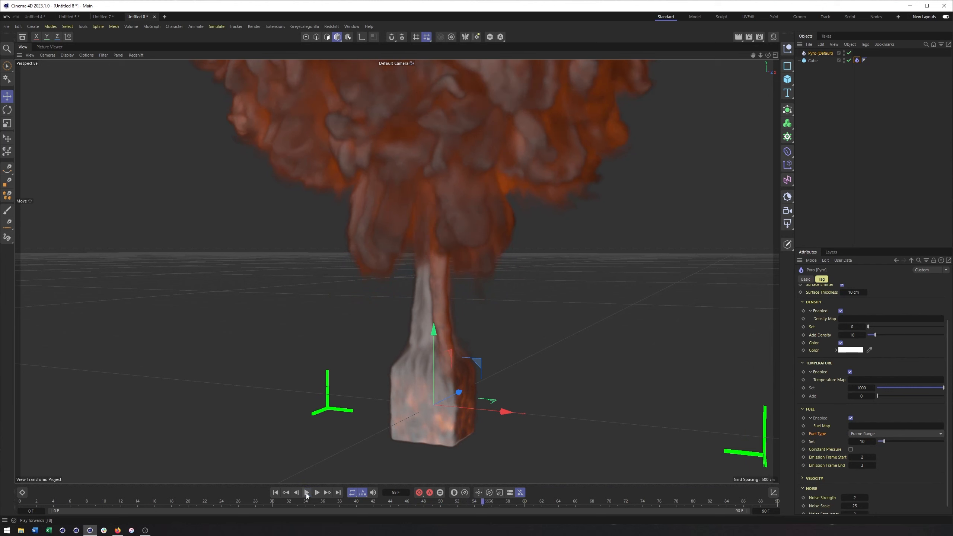
click(276, 493)
scroll(415, 350, down, 3)
alt+drag(448, 374, 429, 405)
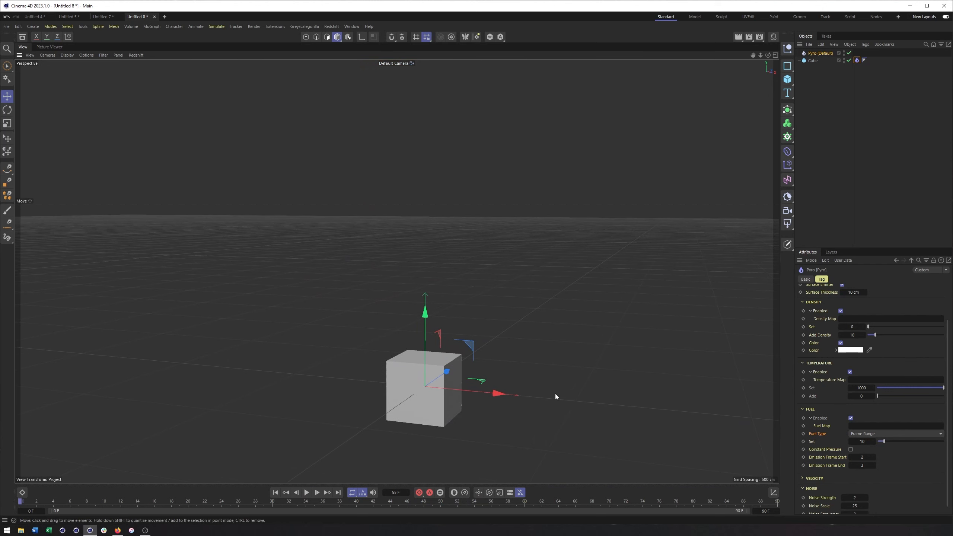
Step: Reveal the Pyro tag's Velocity settings and set the velocity Type to Add to Velocity
click(803, 479)
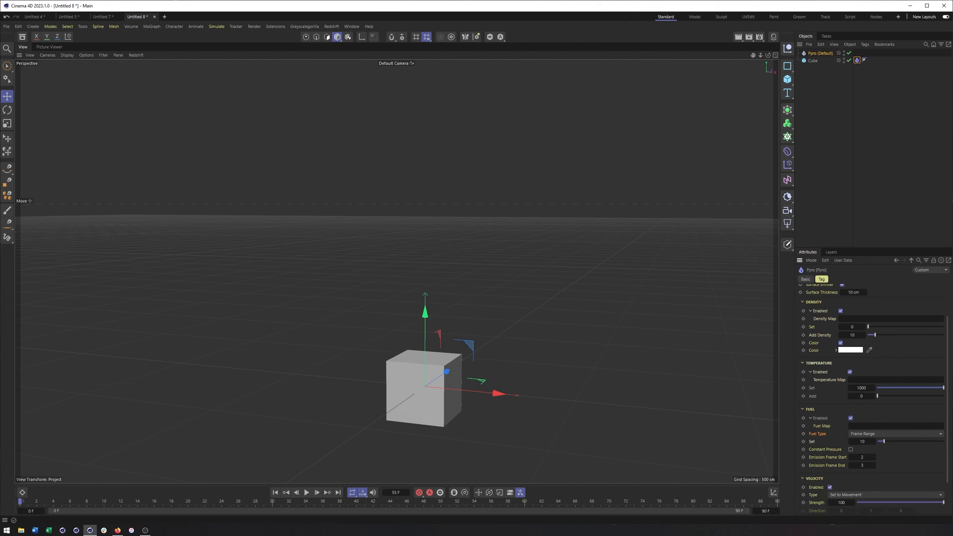
scroll(947, 375, down, 3)
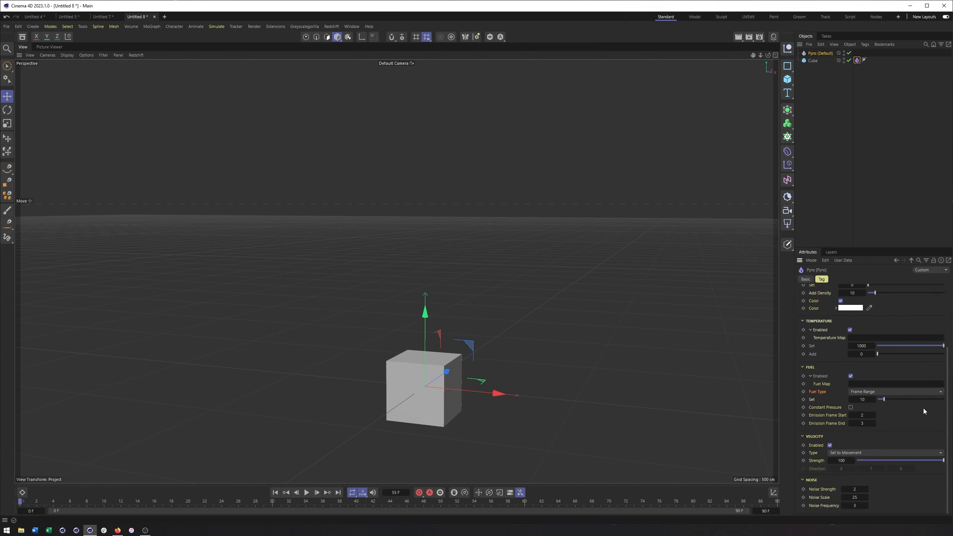
click(847, 453)
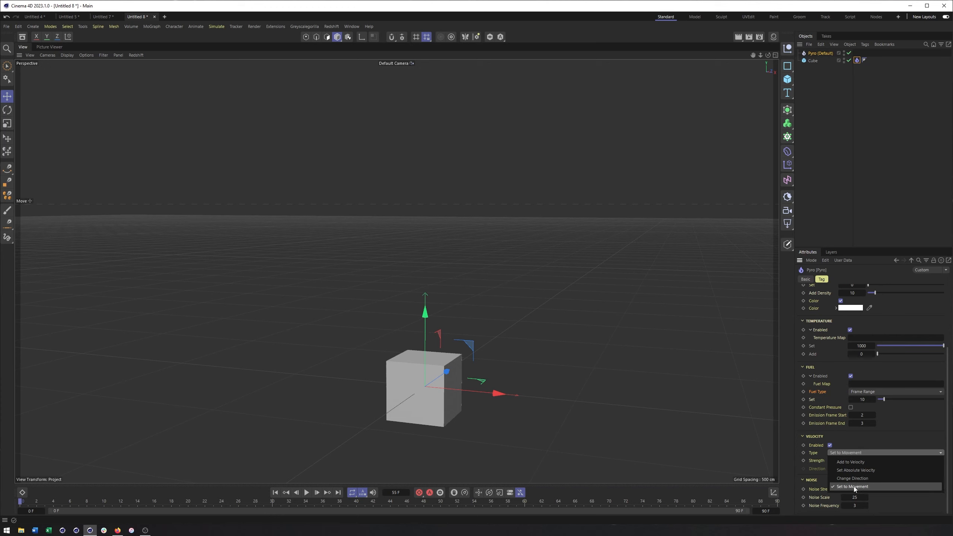
click(874, 462)
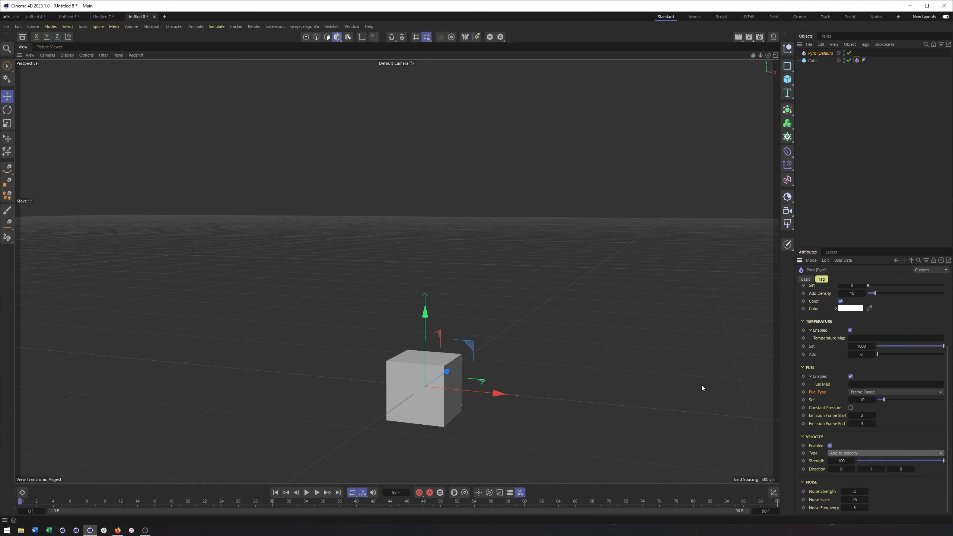
Step: Undo a trial move of the gizmo, select the cube and play the simulation from the first frame, stopping at frame 25
drag(468, 346, 491, 296)
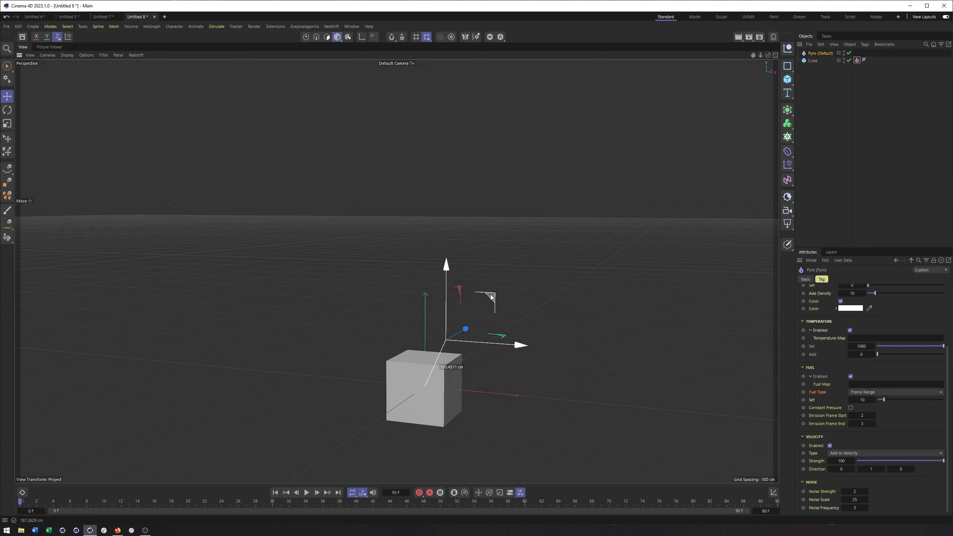
key(ctrl+z)
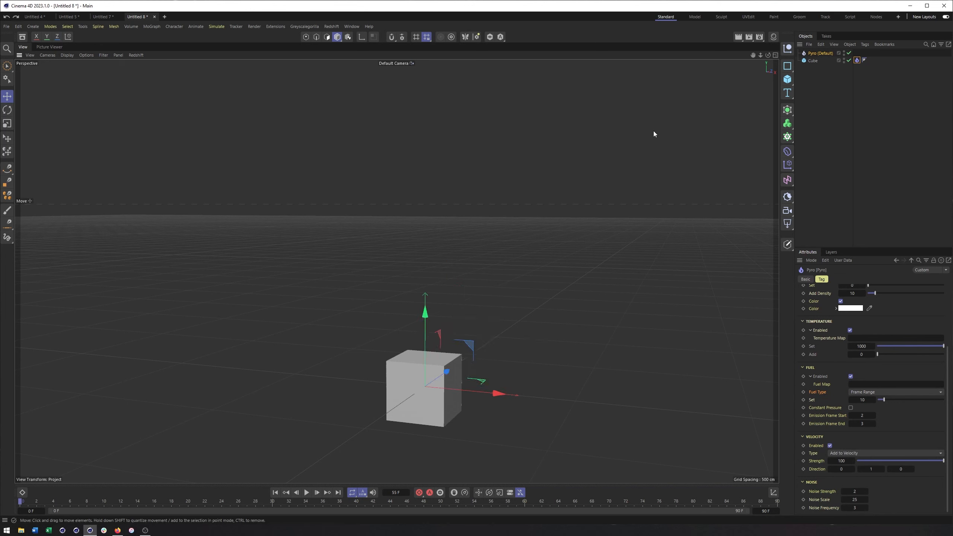
click(813, 60)
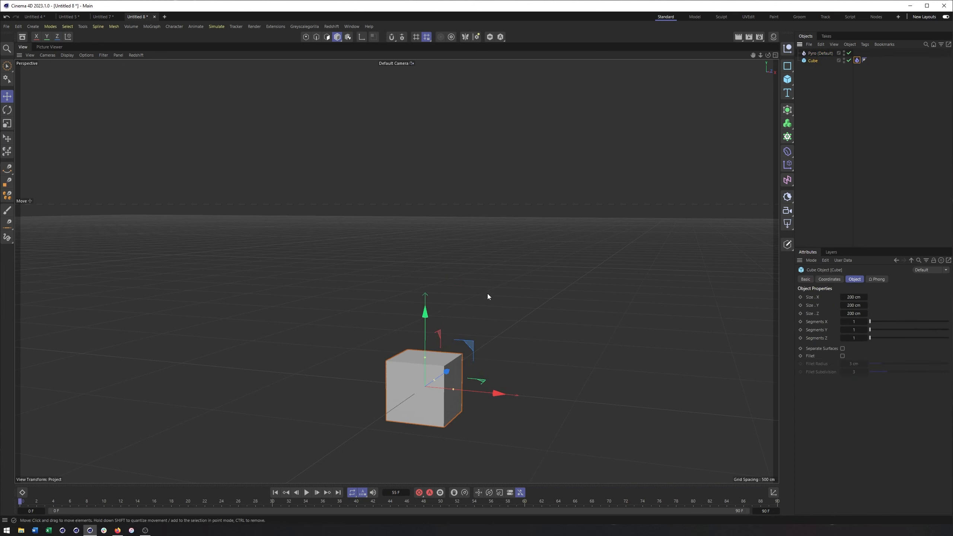
click(307, 492)
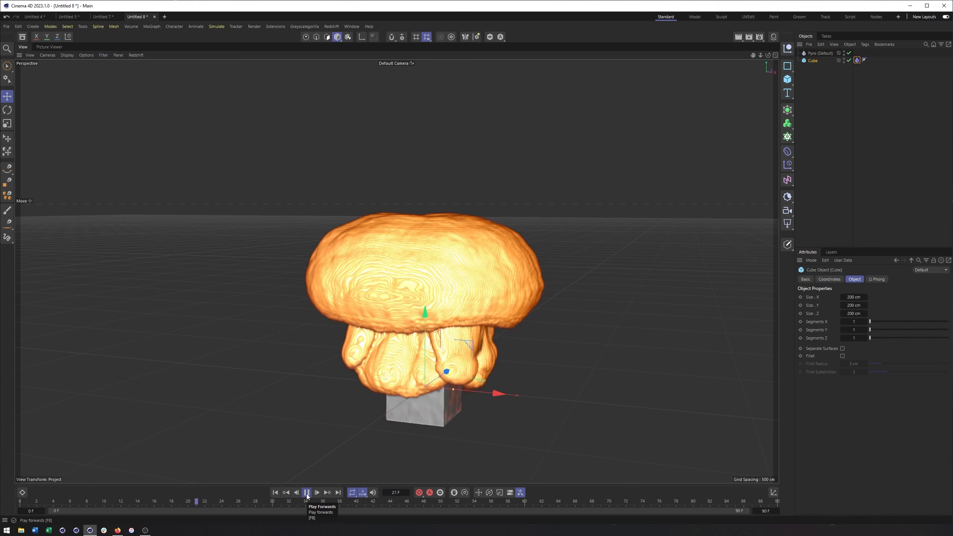
click(306, 492)
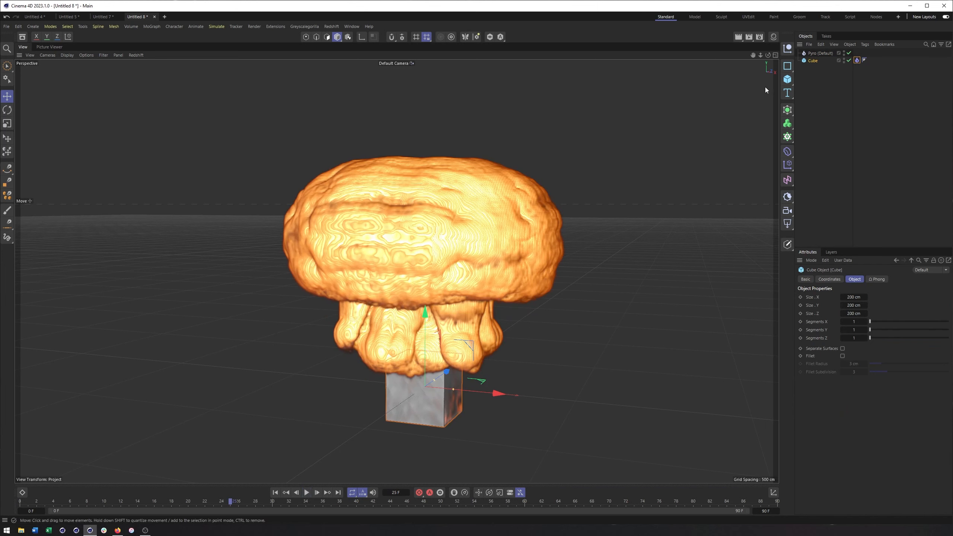
Step: Set the Velocity Type to Set to Movement and turn off Fuel emission on the cube's Pyro tag, with playback at the first frame
click(378, 209)
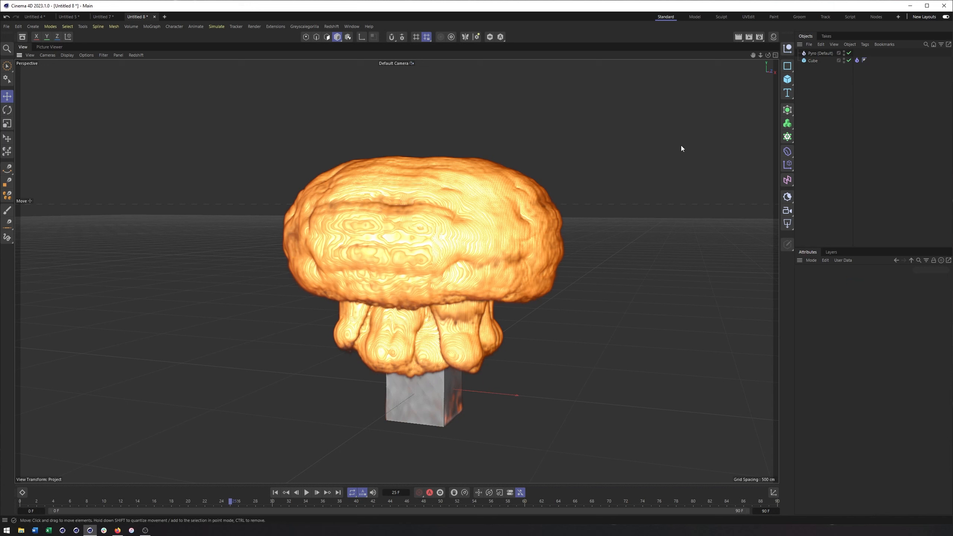
click(813, 61)
click(858, 60)
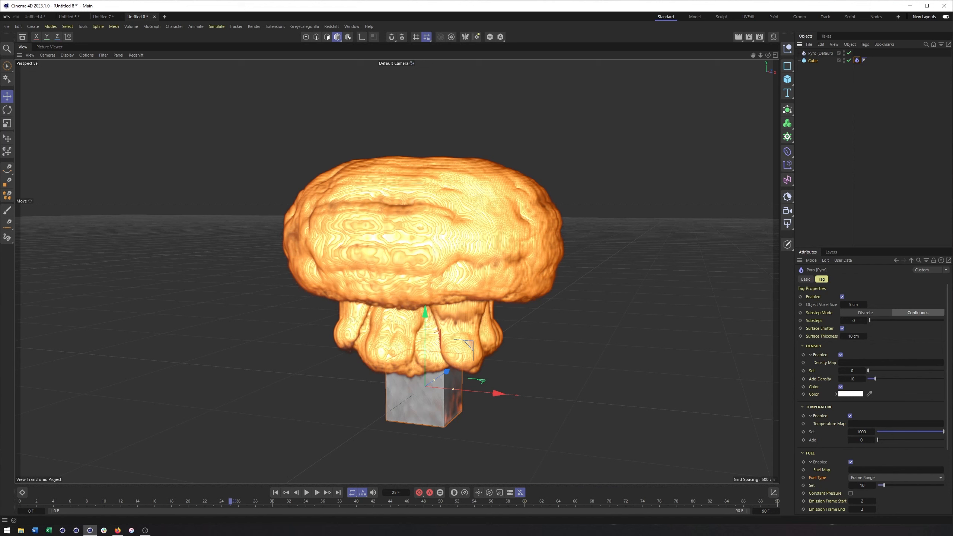
scroll(839, 421, down, 3)
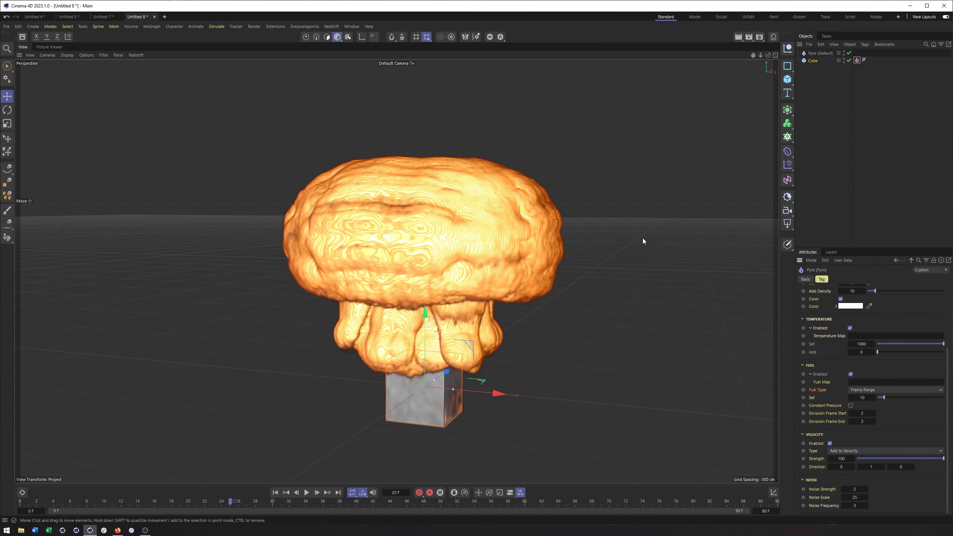
click(843, 451)
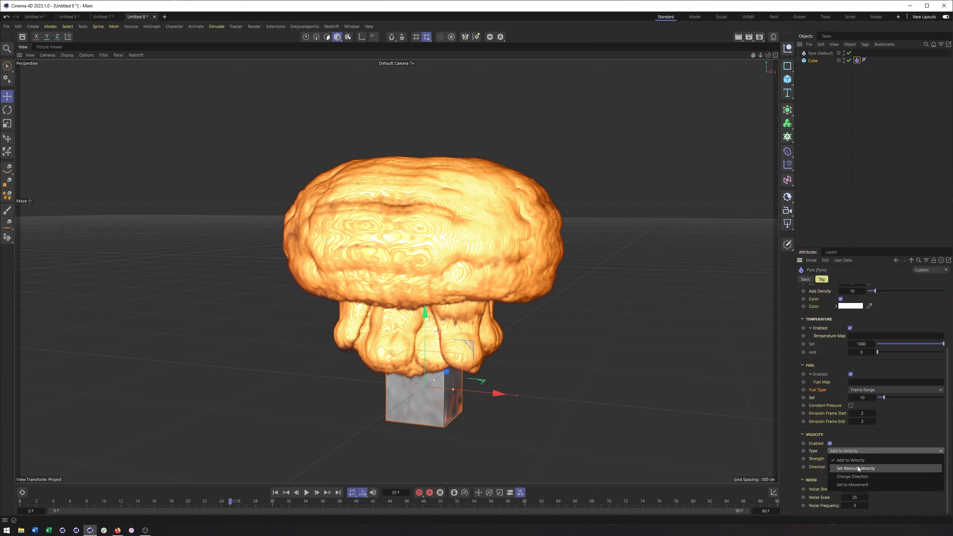
click(876, 486)
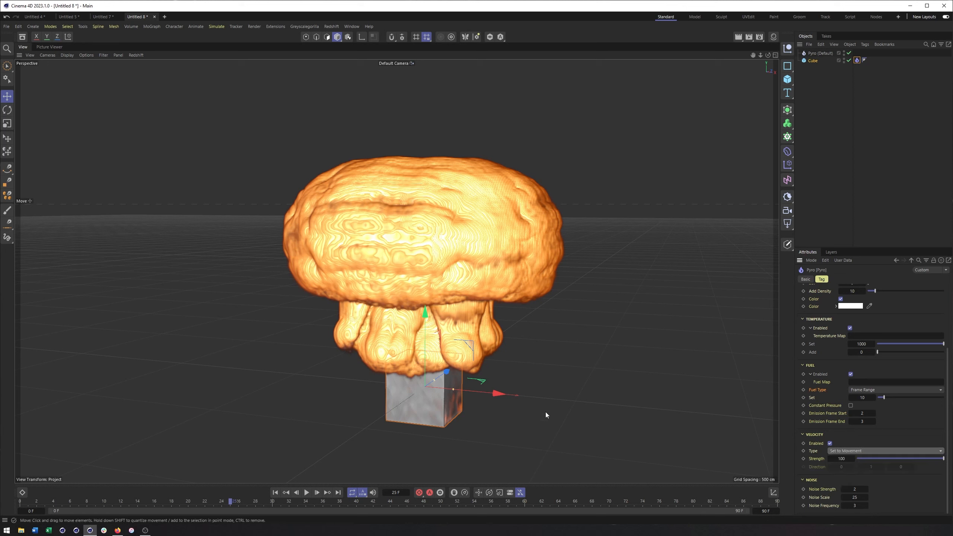
click(275, 493)
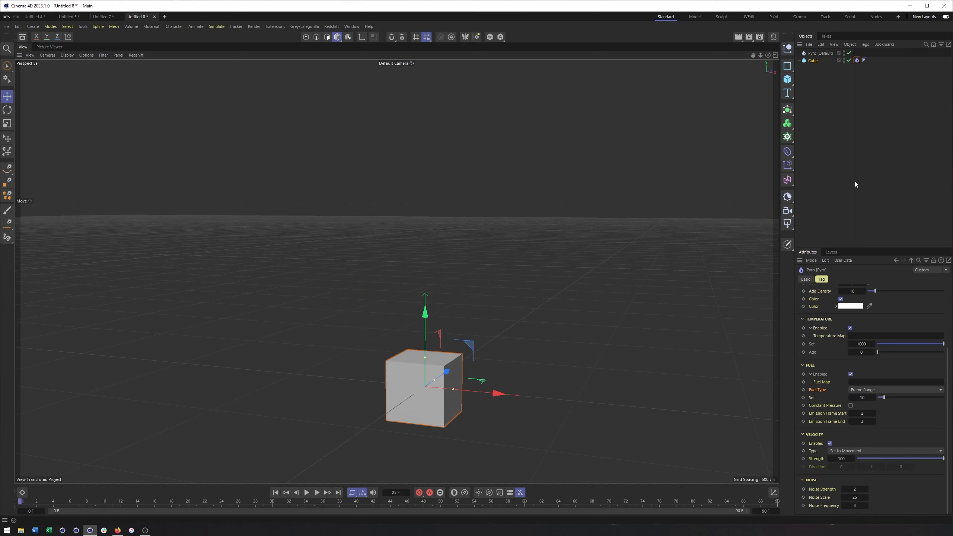
click(851, 375)
click(800, 77)
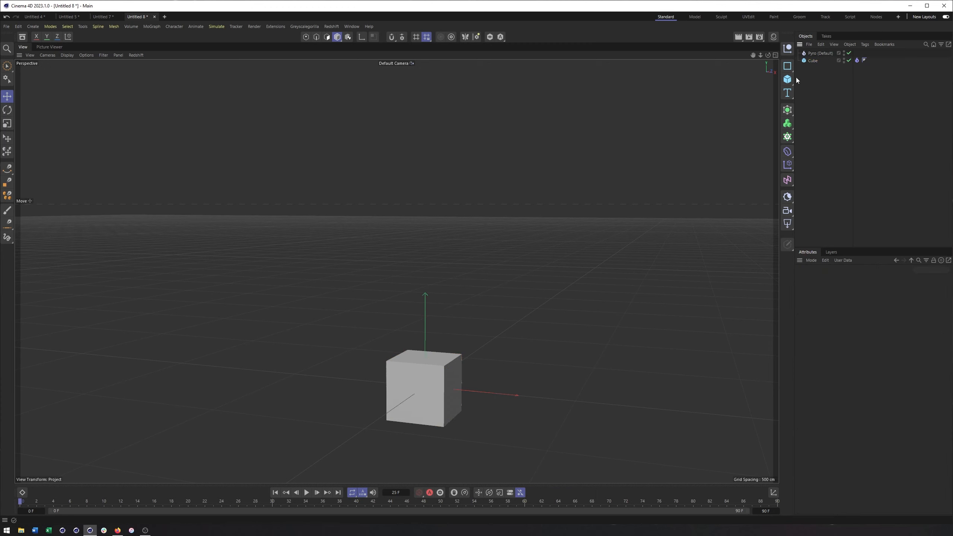
Step: Add a second cube, move it along the X axis beside the first one and scale it down to less than half its size
click(787, 79)
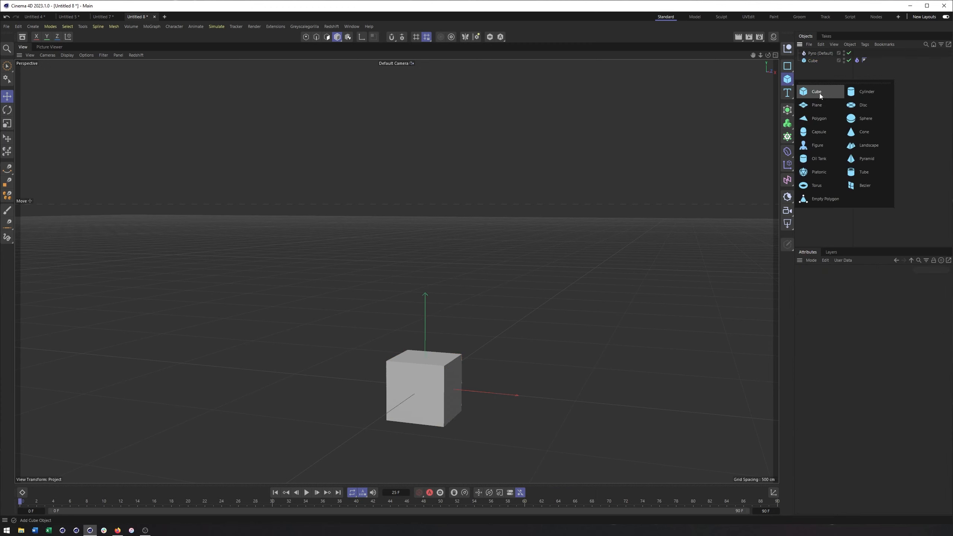
click(820, 93)
drag(499, 399, 643, 394)
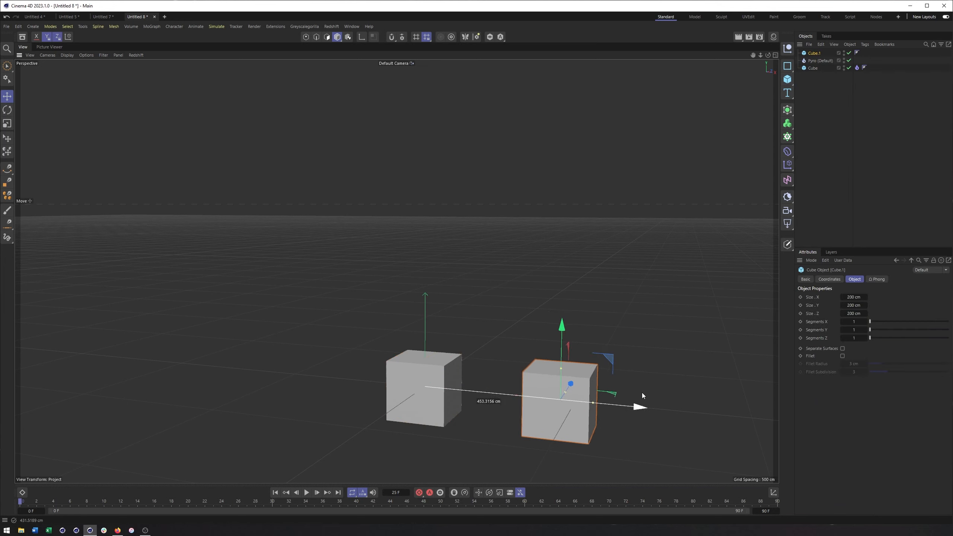
key(t)
drag(625, 301, 543, 356)
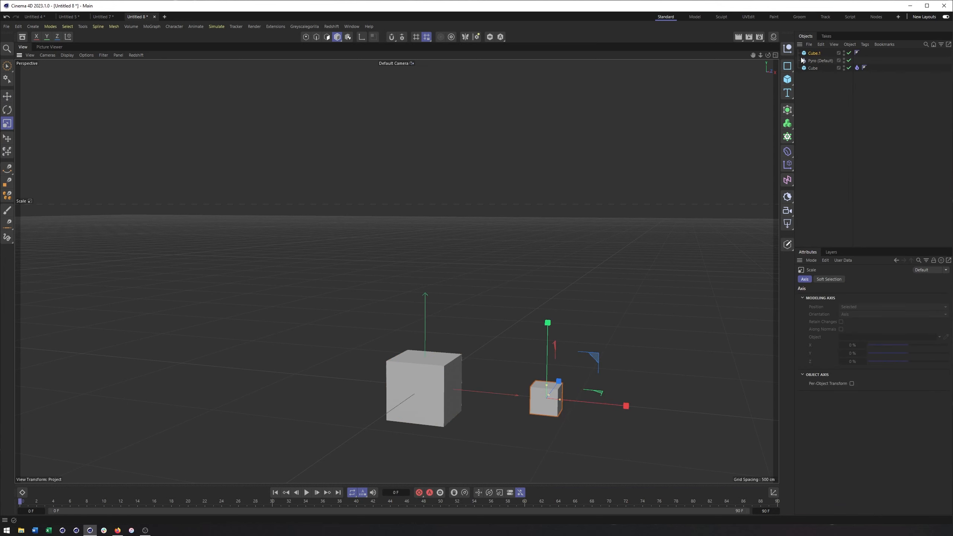
Step: Give the small cube a Pyro Fuel simulation tag
right_click(812, 53)
mouse_move(852, 168)
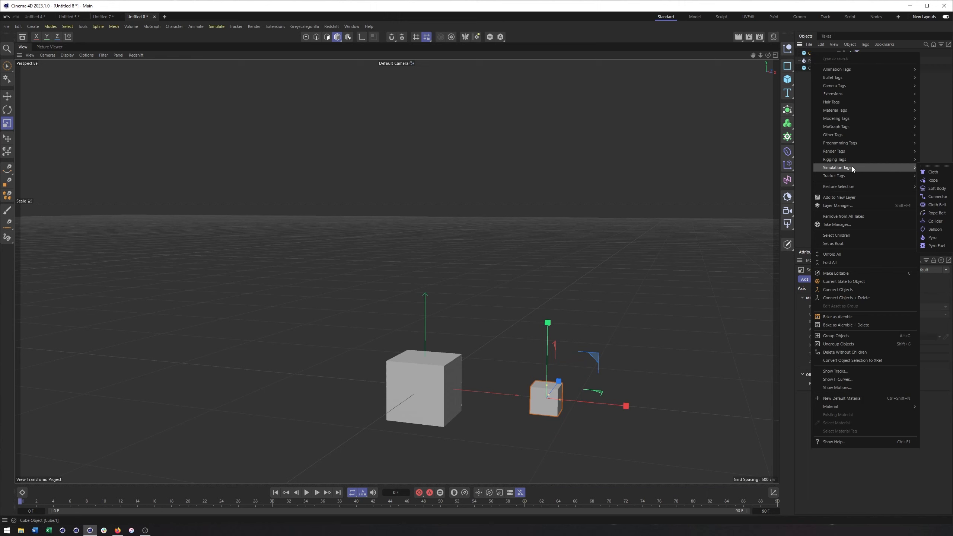
click(932, 246)
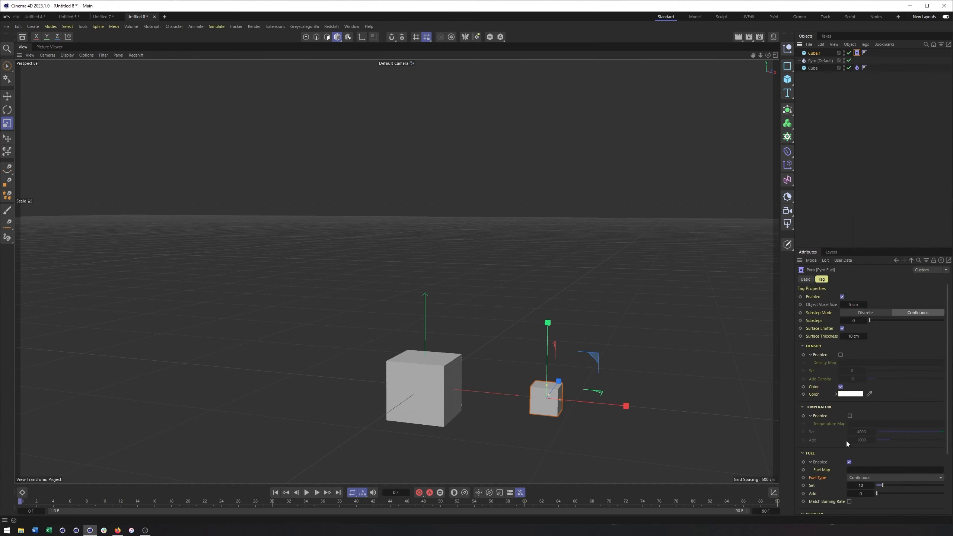
Step: Play the simulation while moving the small cube around next to the large cube, stopping at frame 83
key(e)
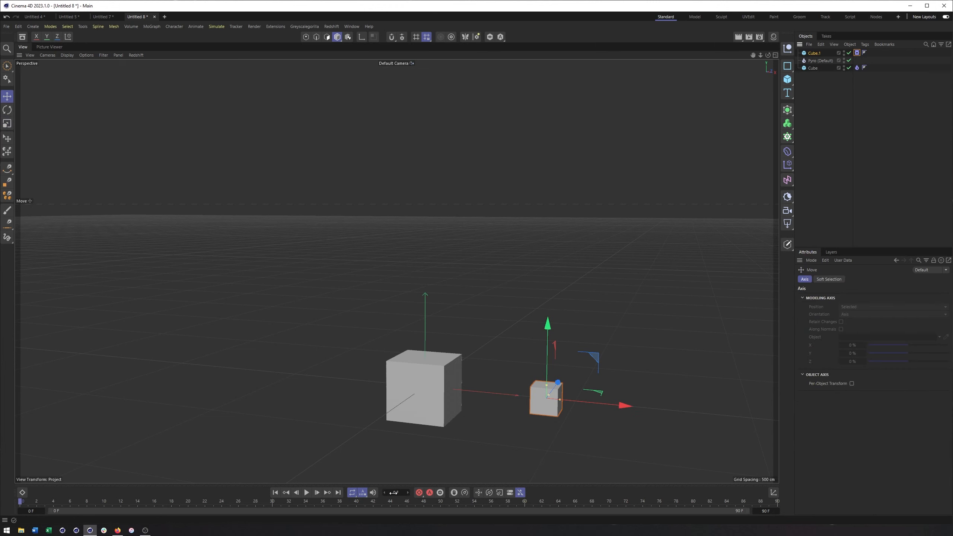
click(306, 493)
mouse_move(598, 358)
mouse_down()
mouse_move(508, 349)
mouse_move(590, 355)
mouse_up()
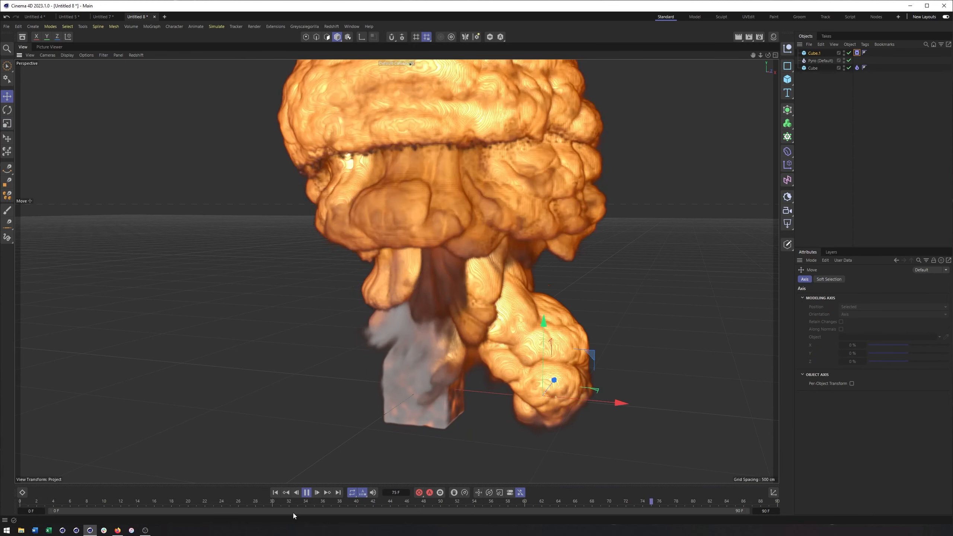
click(306, 493)
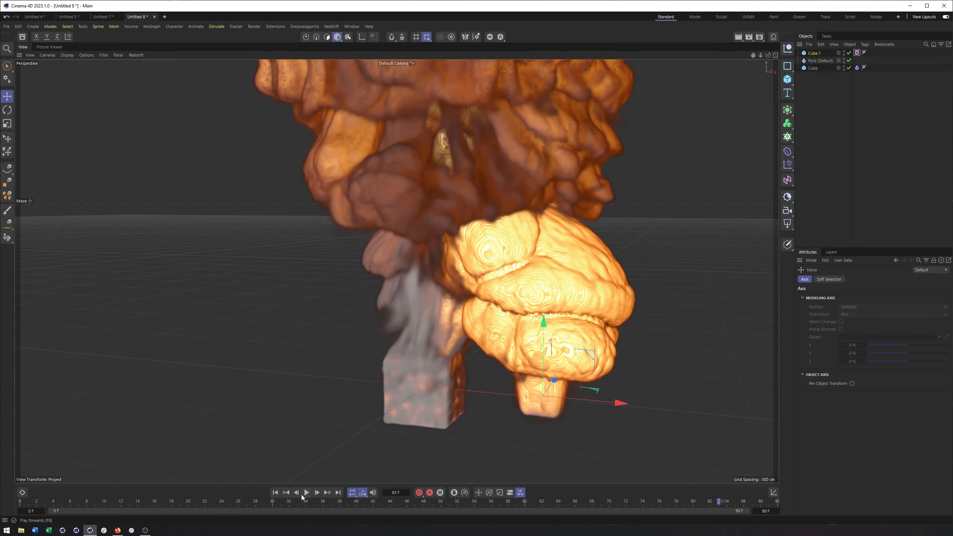
Step: Replay from the first frame while moving the small cube up and away from the large one, stop at frame 81 and rewind
click(273, 496)
click(307, 495)
drag(589, 356, 653, 297)
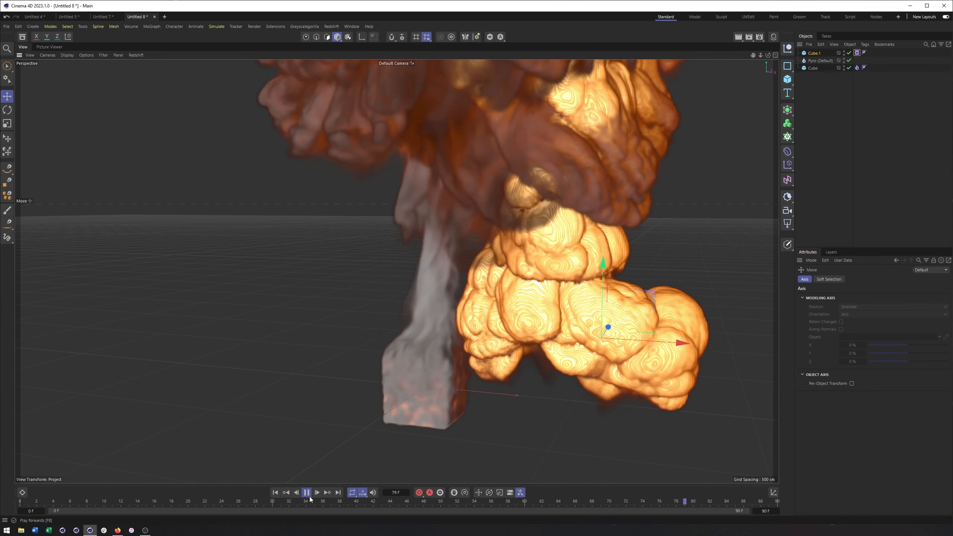
click(307, 493)
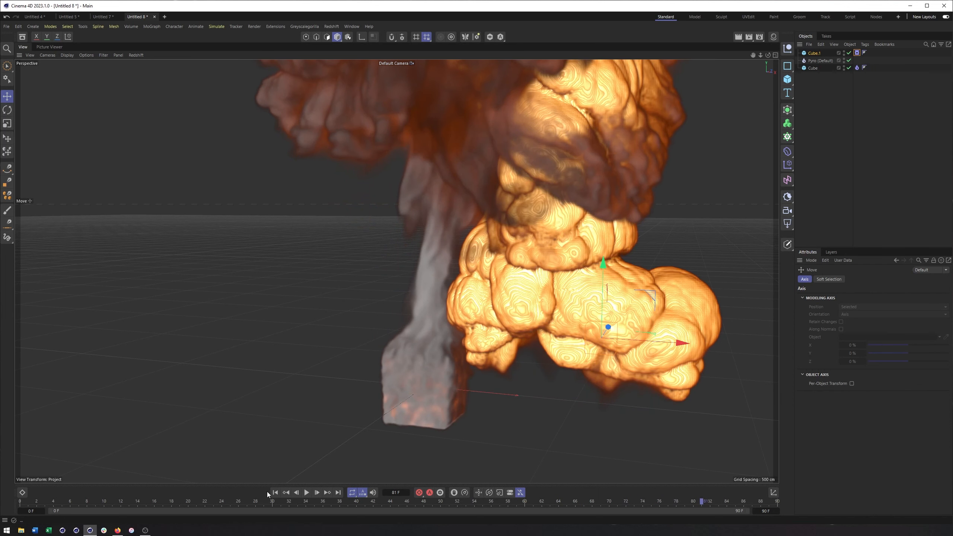
click(275, 493)
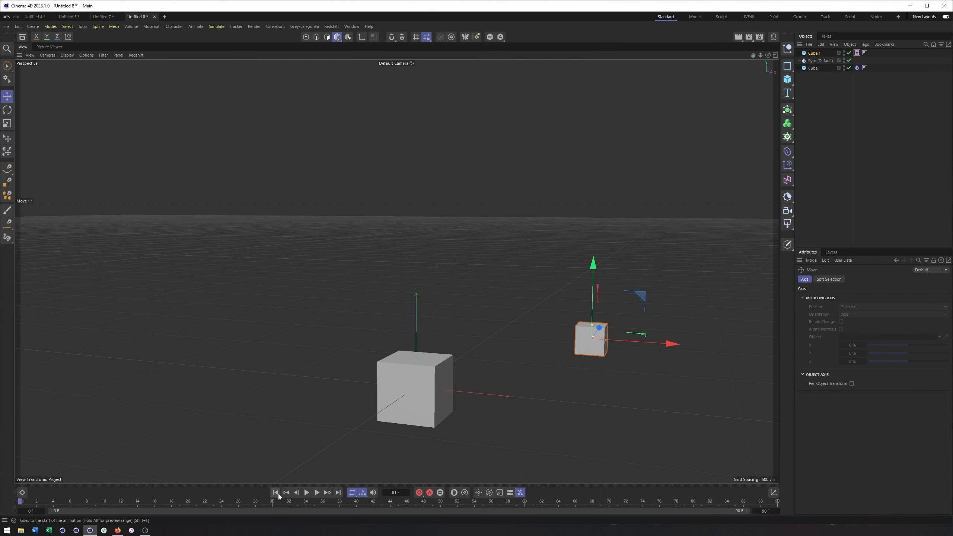
Step: Delete the small fuel cube and select the large cube
click(813, 54)
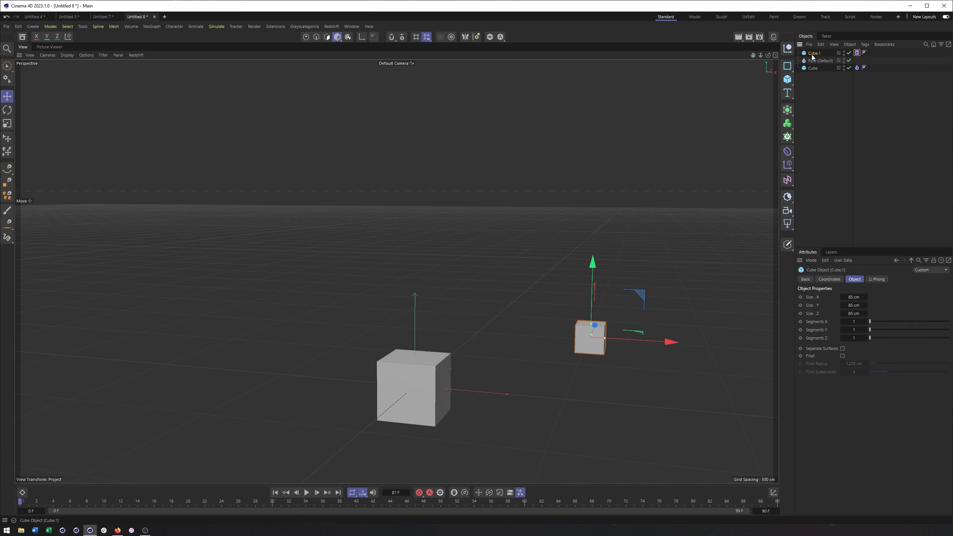
key(Delete)
alt+middle_drag(429, 427, 439, 427)
alt+drag(445, 392, 440, 401)
alt+middle_drag(439, 401, 447, 376)
click(448, 370)
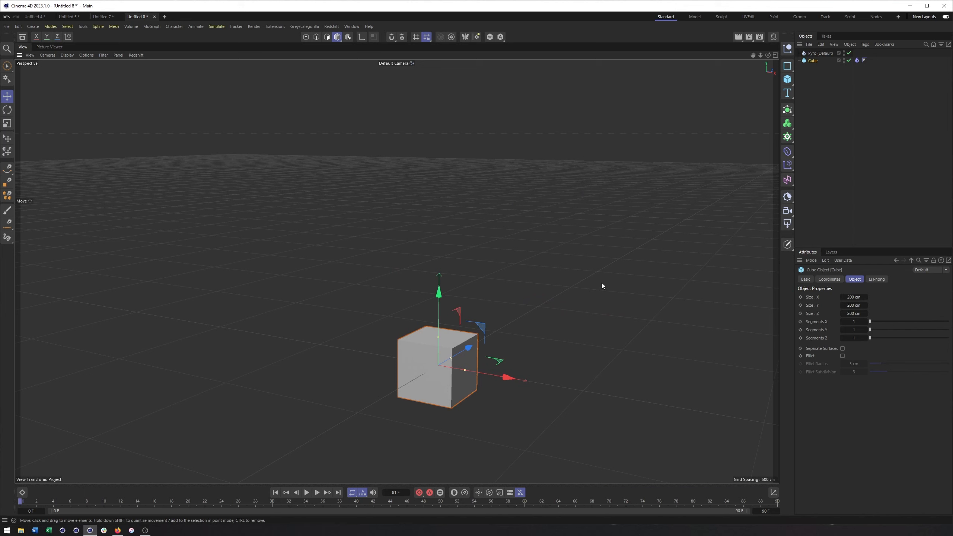
Step: Play the simulation of the remaining cube up to frame 89 and rewind to the first frame
right_click(810, 61)
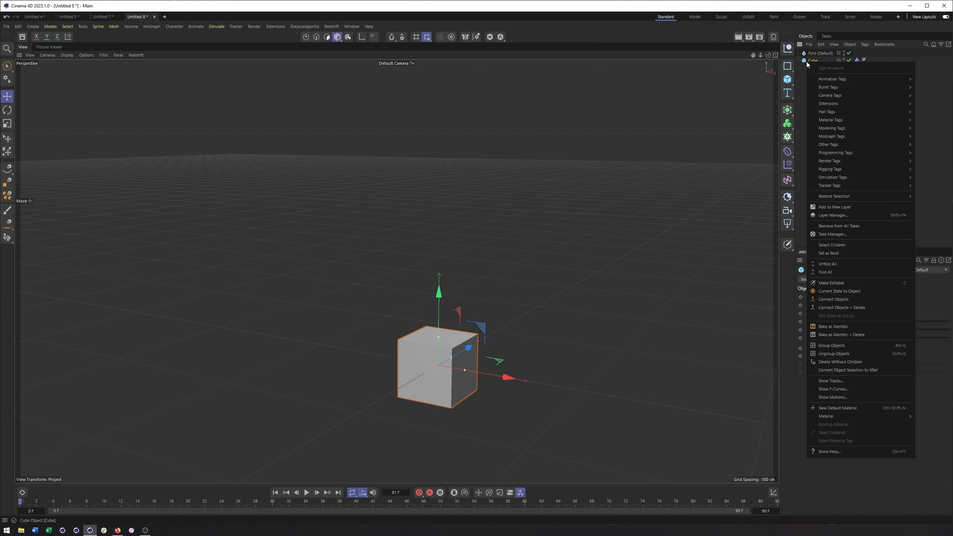
key(Escape)
click(307, 492)
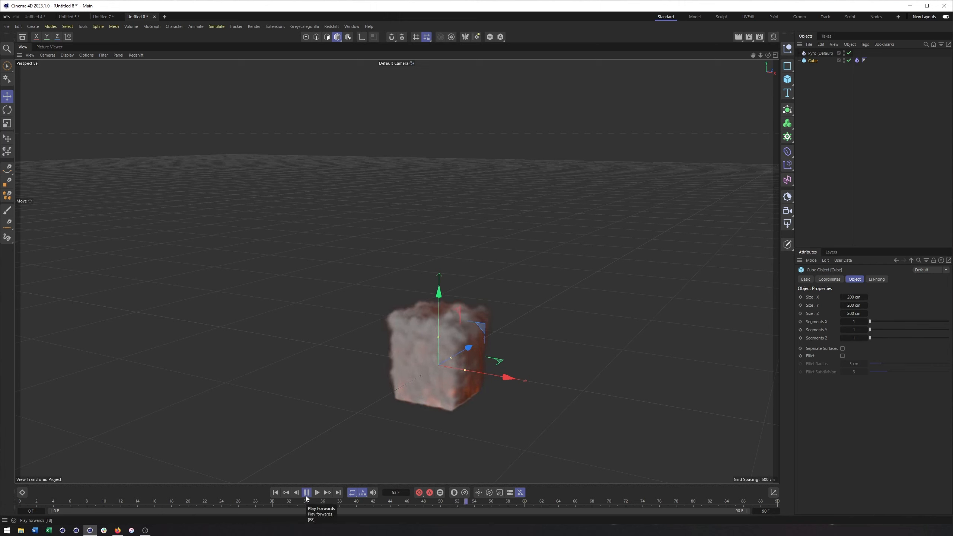
click(306, 496)
click(274, 494)
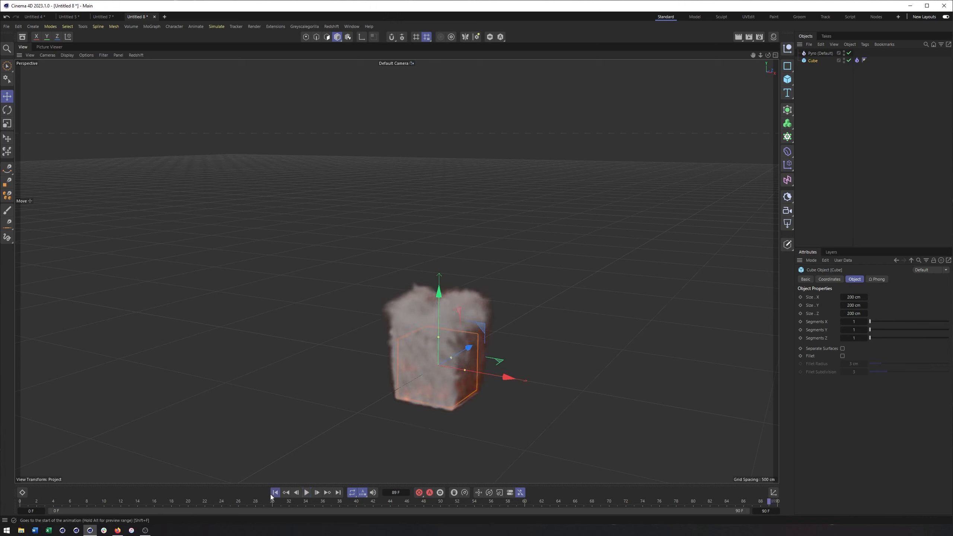
Step: Delete the Pyro tag from the cube along with the Pyro object
click(857, 61)
key(Delete)
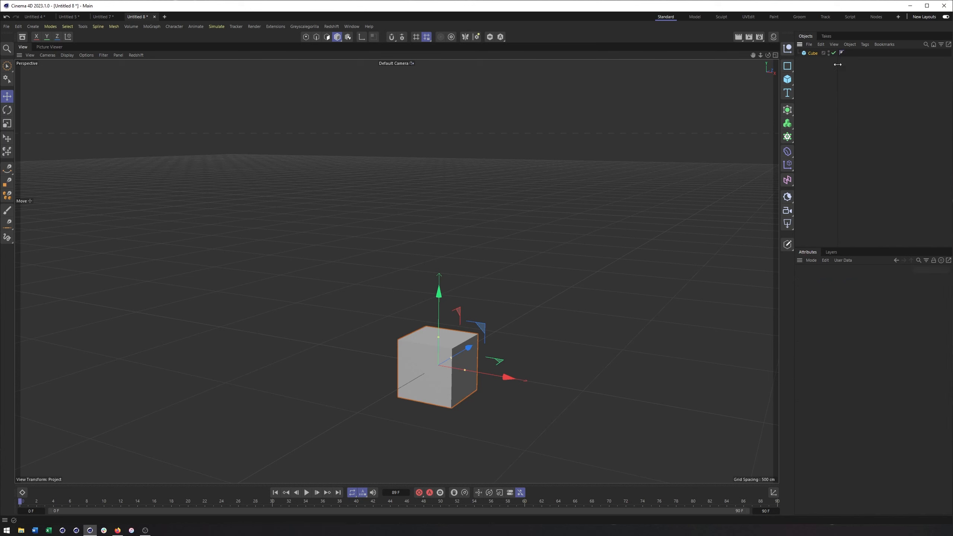
right_click(813, 55)
mouse_move(839, 170)
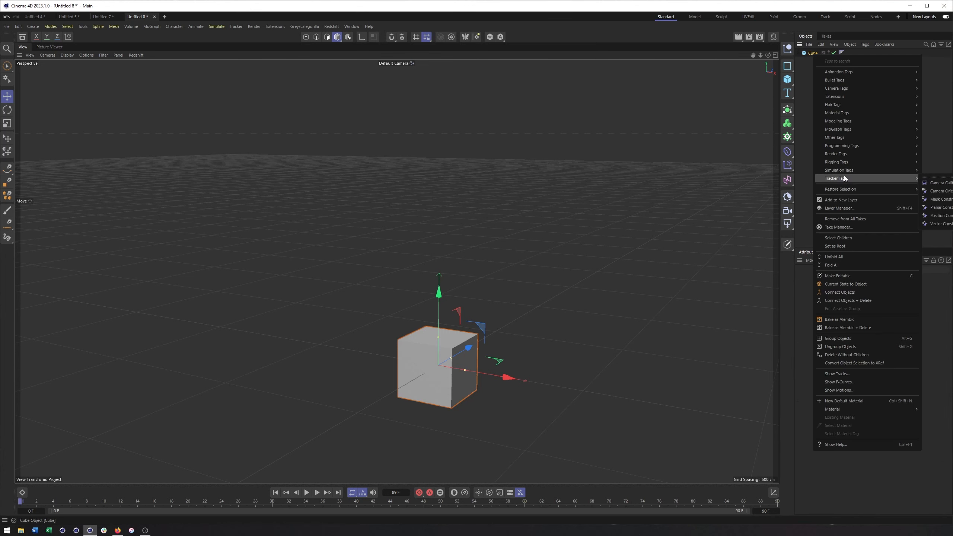
key(Escape)
Step: Start a new project and add a sphere at the origin
click(164, 17)
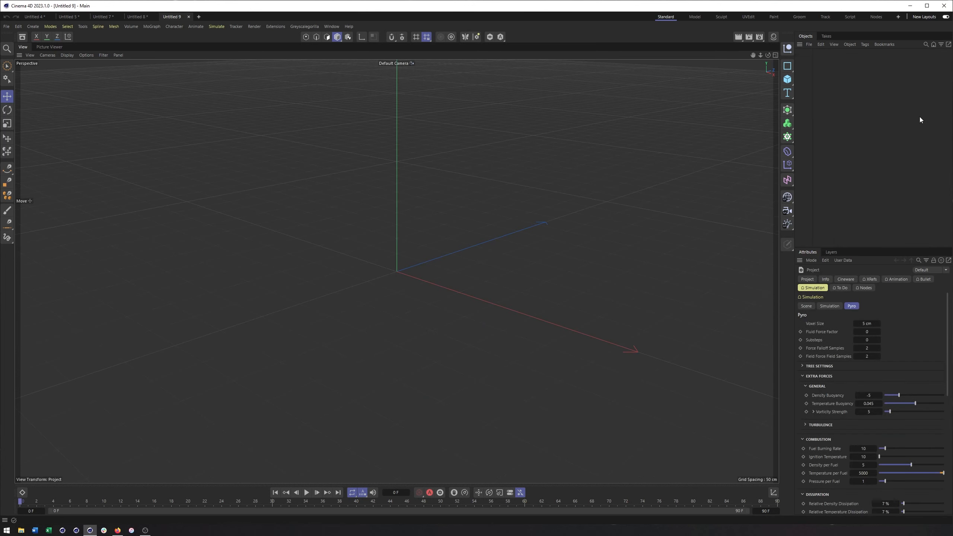
click(787, 80)
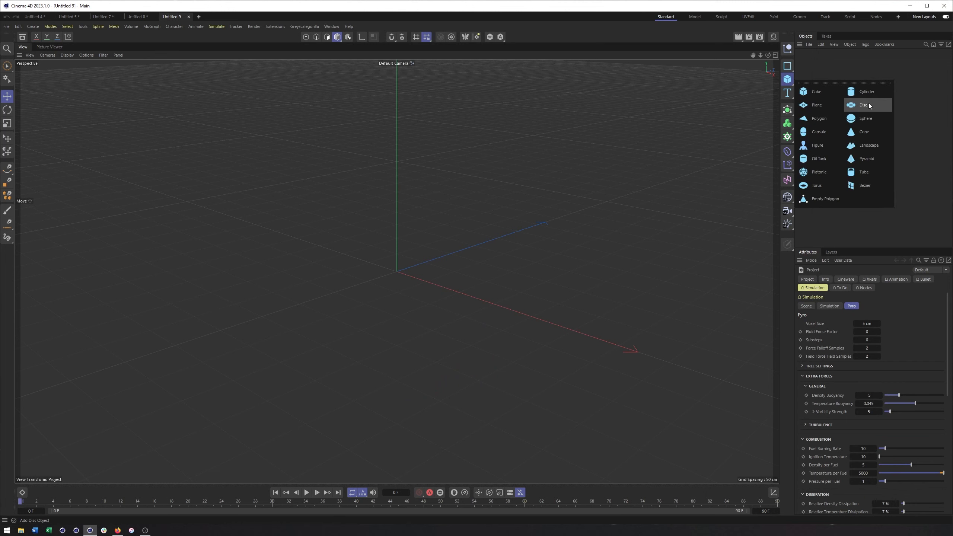
click(864, 120)
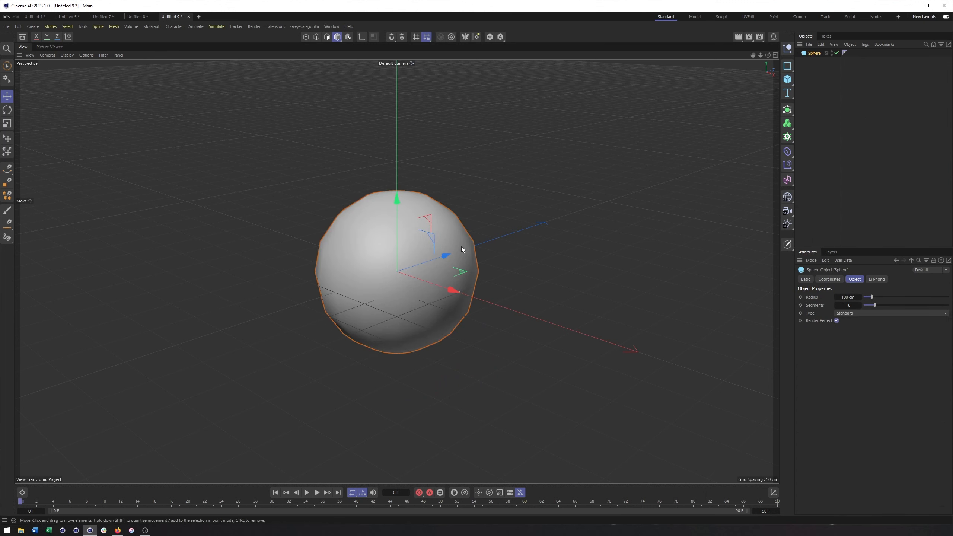
alt+middle_drag(462, 250, 479, 315)
alt+drag(480, 315, 529, 291)
Step: Give the sphere a Pyro simulation tag
right_click(814, 53)
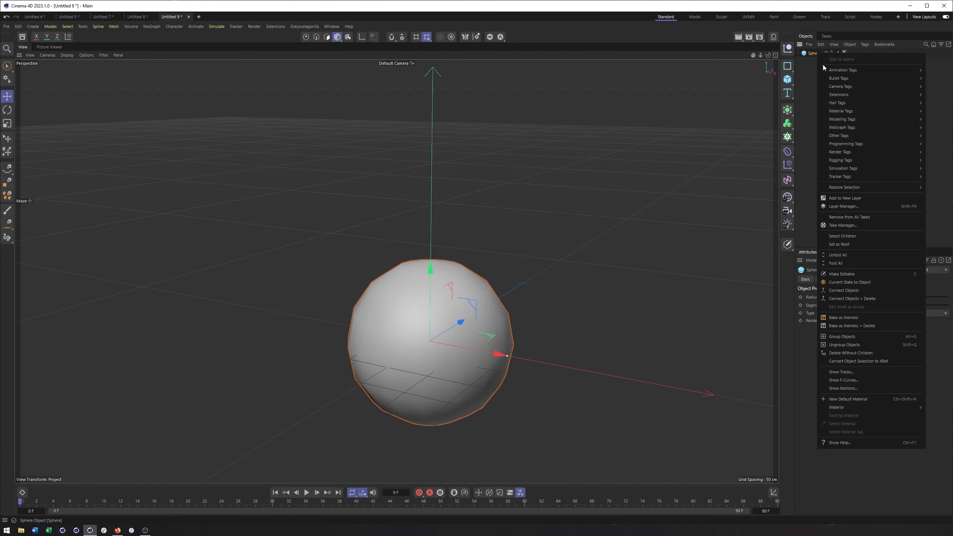
mouse_move(855, 170)
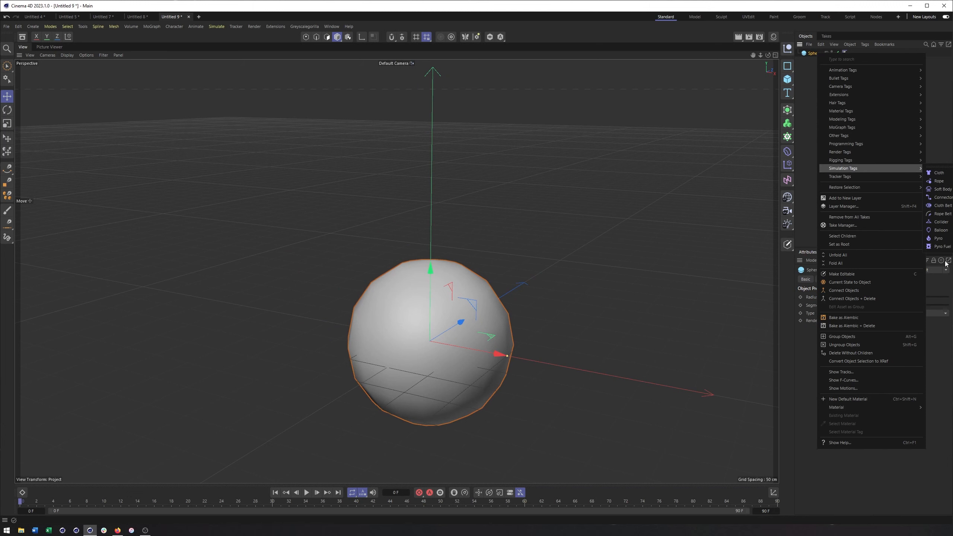
click(944, 241)
alt+middle_drag(501, 312, 471, 323)
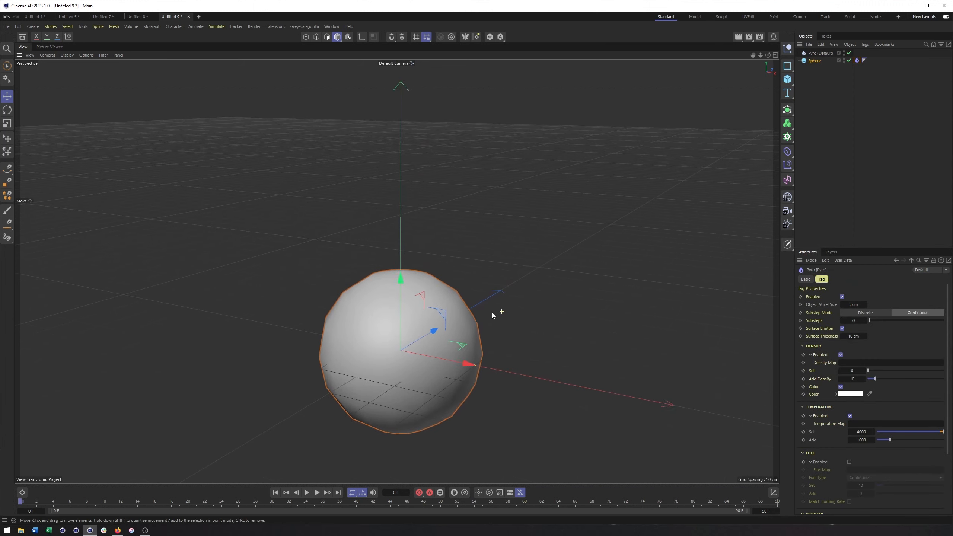
scroll(501, 312, down, 3)
alt+drag(501, 312, 499, 300)
alt+middle_drag(499, 313, 517, 284)
Step: Play the sphere's fire simulation and stop at frame 32
click(307, 492)
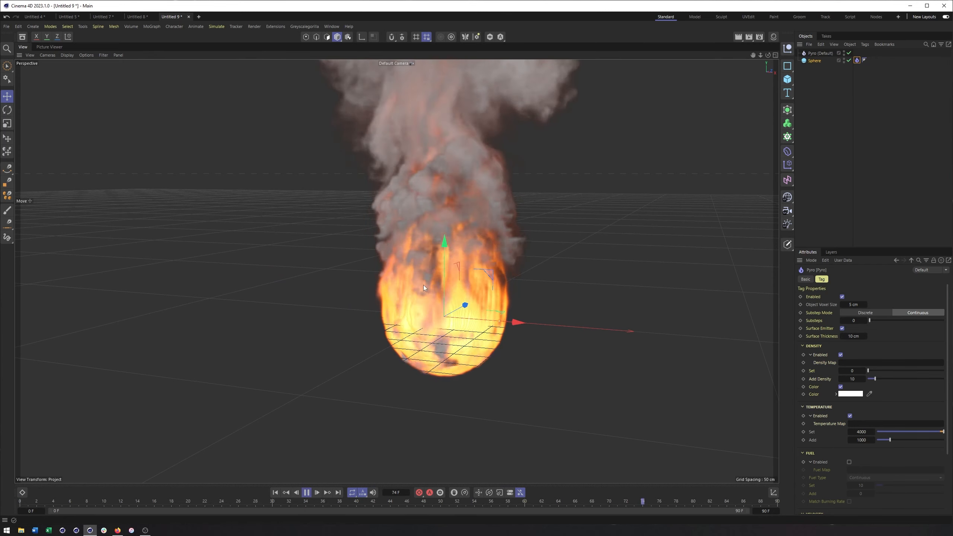
alt+middle_drag(425, 281, 408, 340)
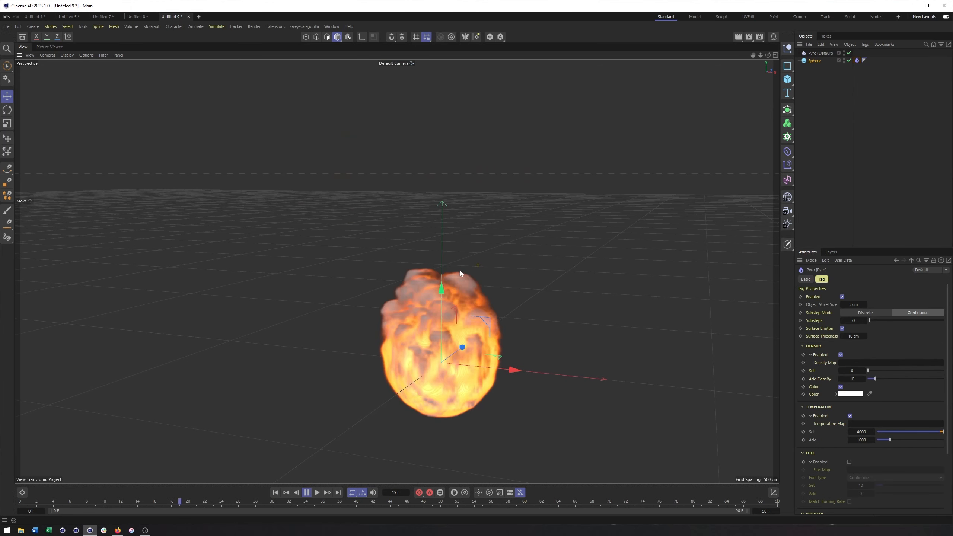
click(306, 493)
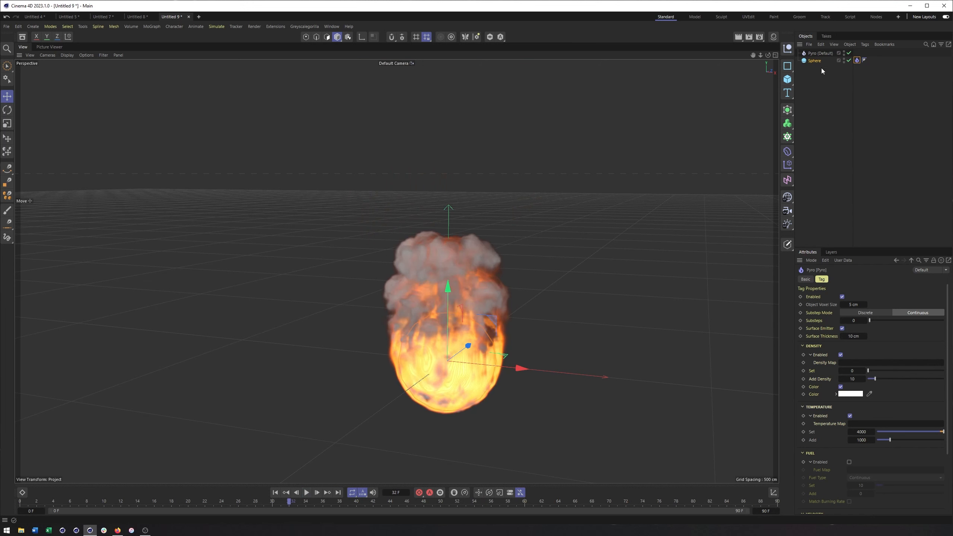
Step: Set the Pyro object's Density and Temperature to Off and its Velocity to On
click(822, 53)
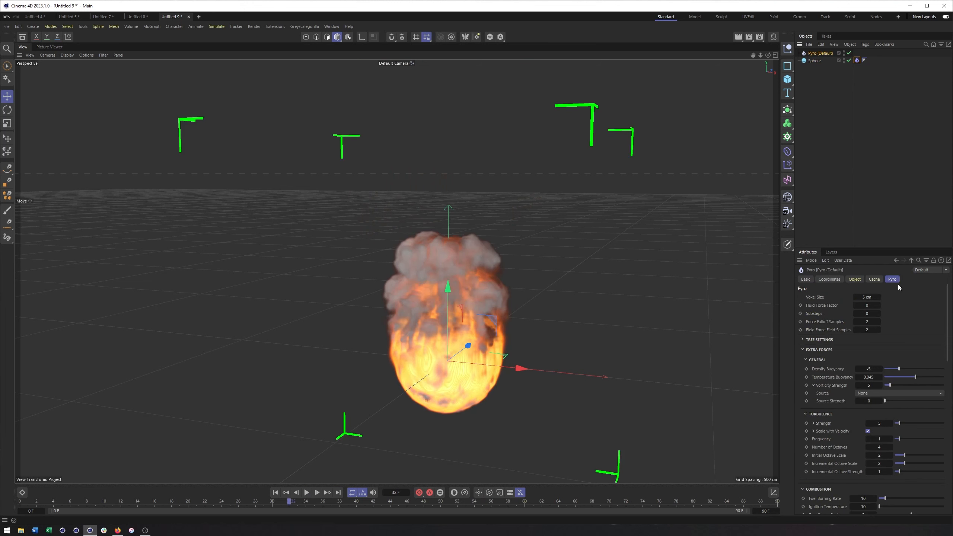
click(856, 280)
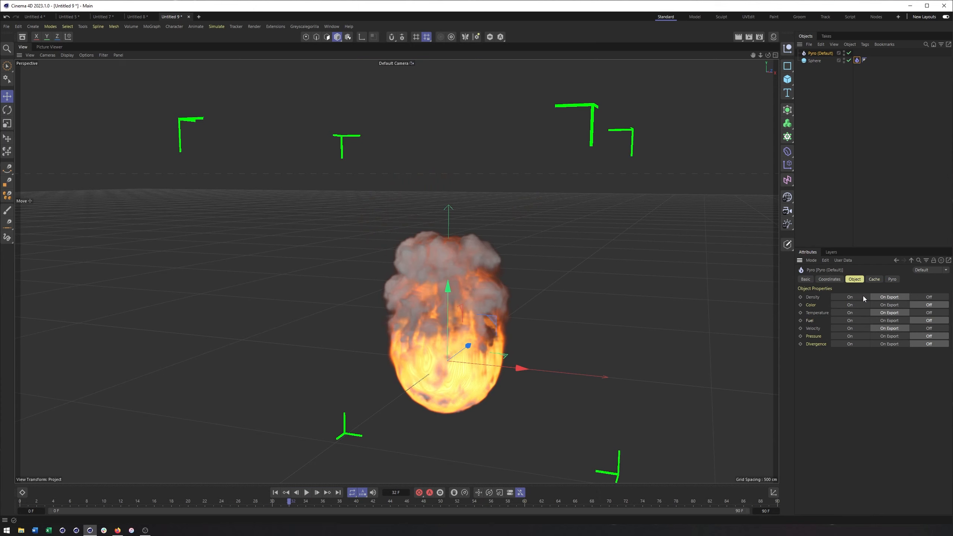
click(923, 297)
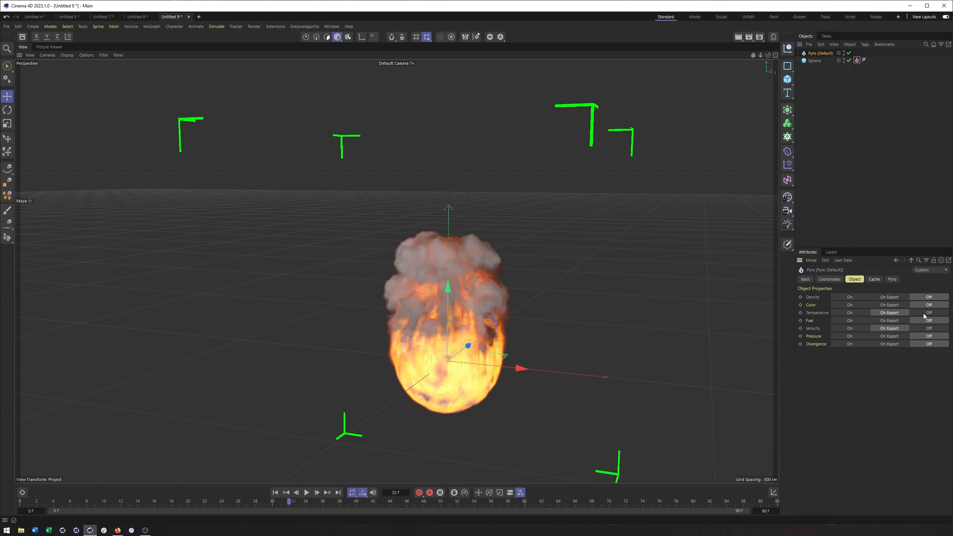
click(924, 313)
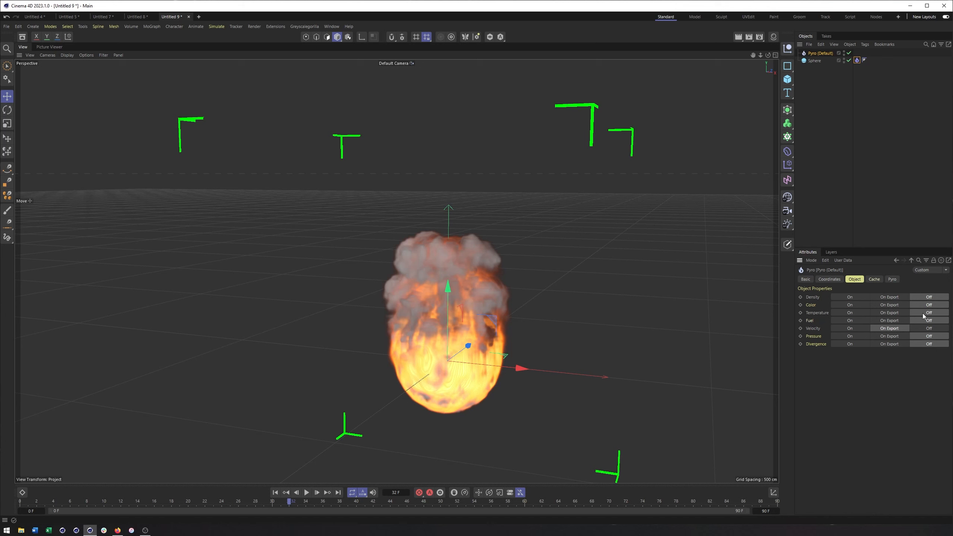
click(847, 329)
Step: Play the simulation to examine the displayed velocity field and stop at frame 11
alt+drag(506, 245, 507, 253)
scroll(507, 253, down, 2)
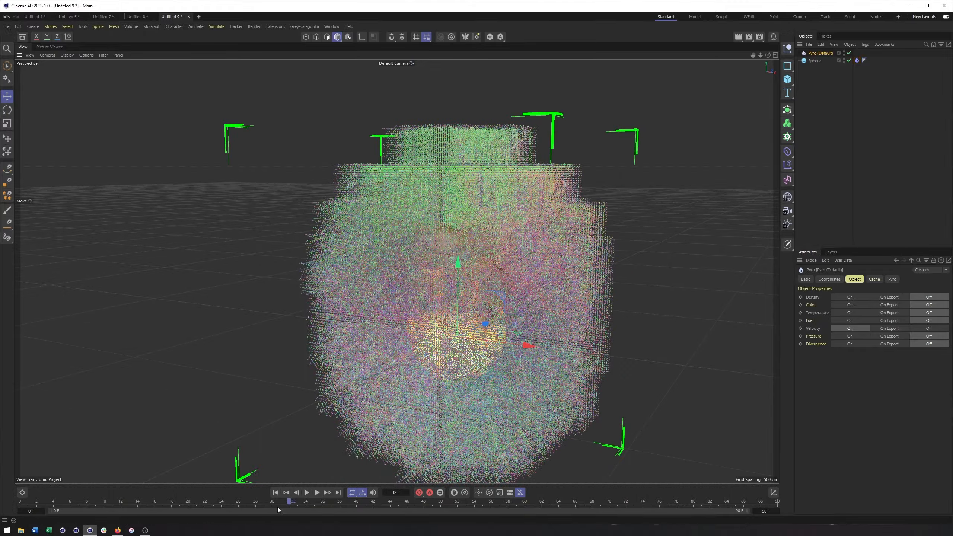
click(308, 494)
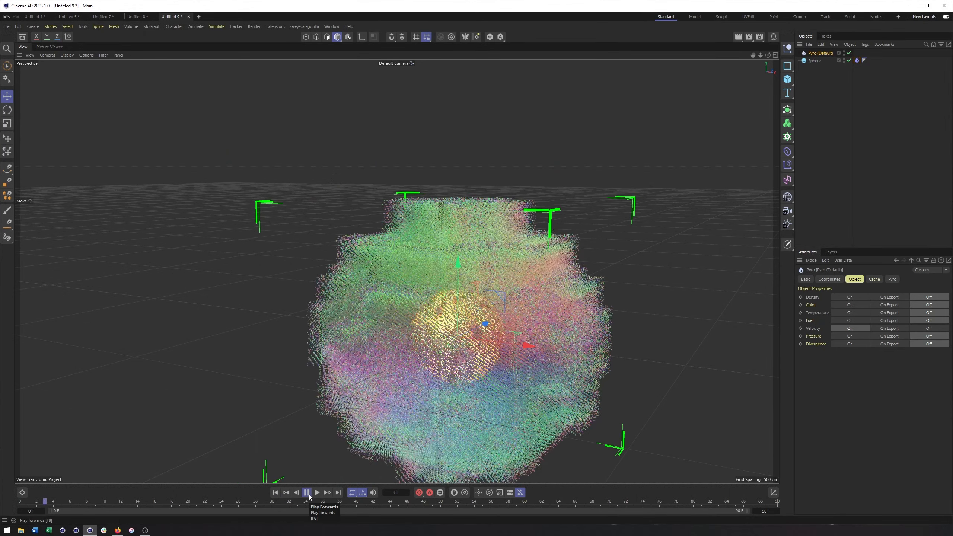
click(306, 494)
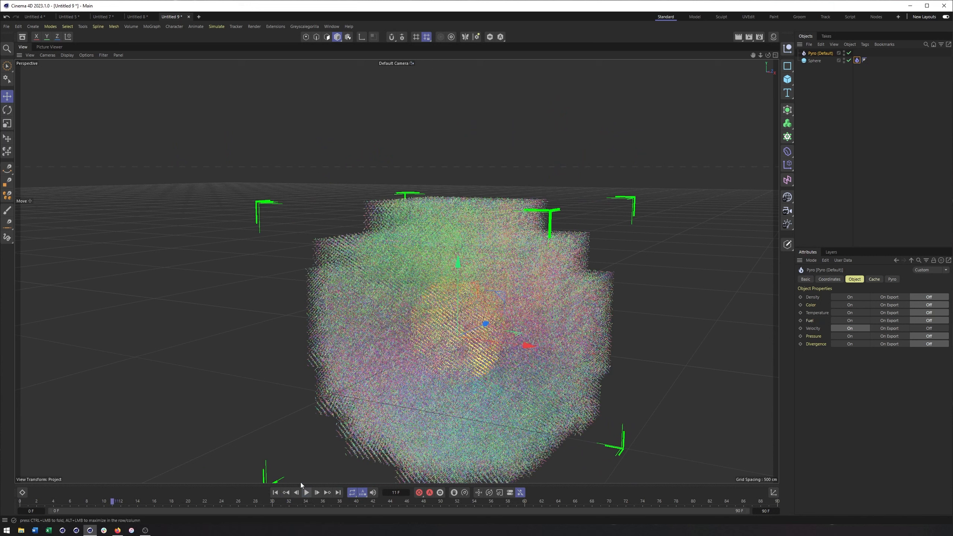
Step: Rename the Pyro object as Simulation_Field
double_click(822, 53)
text(S)
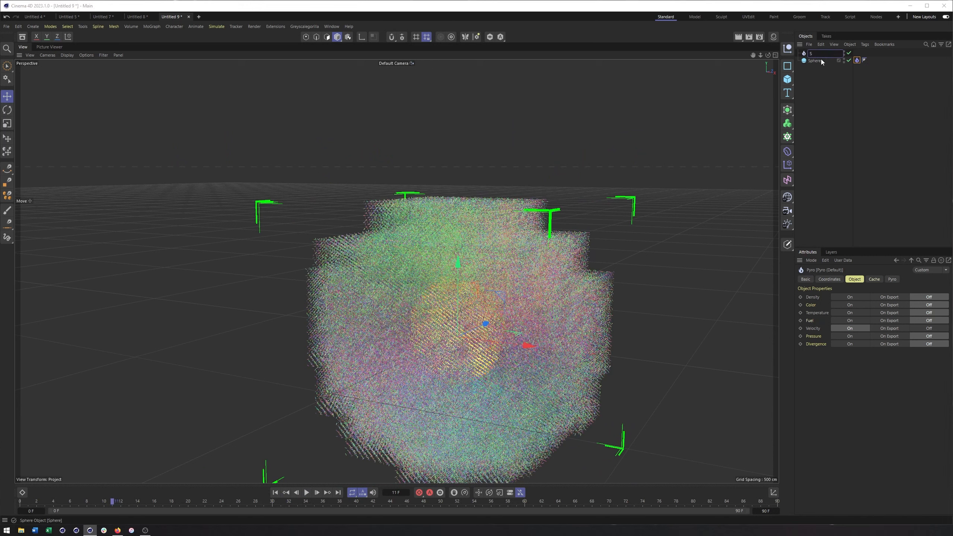
text(imulation_Field)
key(Return)
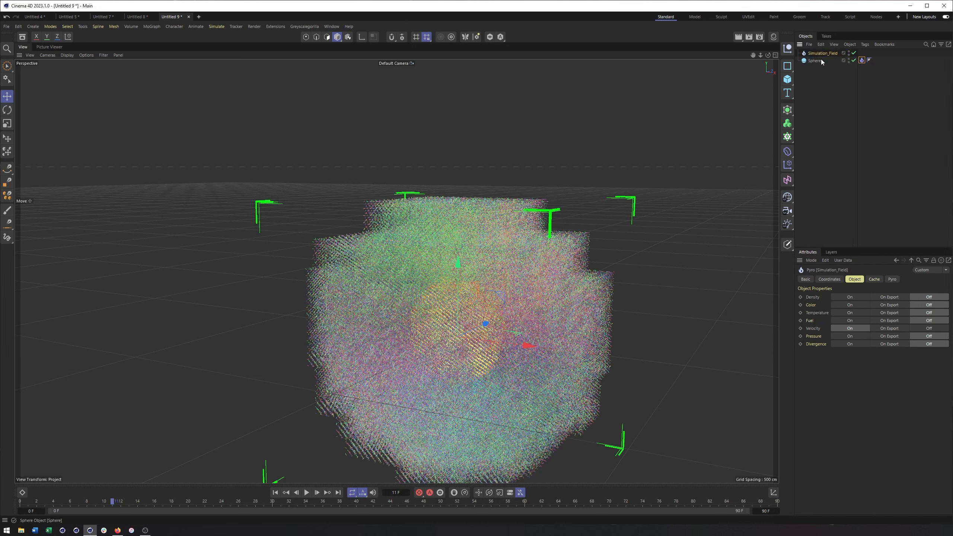
Step: Hide Simulation_Field in the viewport, duplicate it and turn the copy's viewport visibility on
click(849, 52)
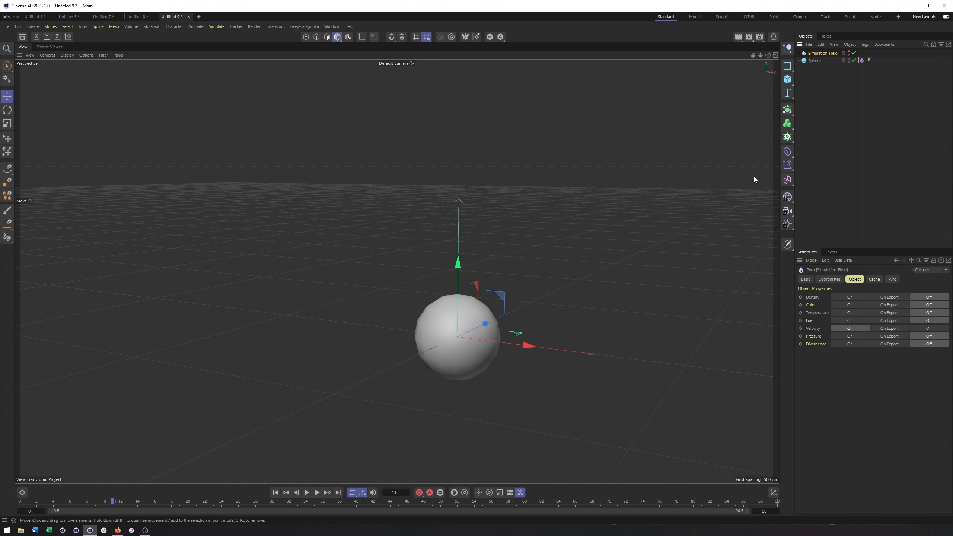
ctrl+drag(822, 57, 823, 58)
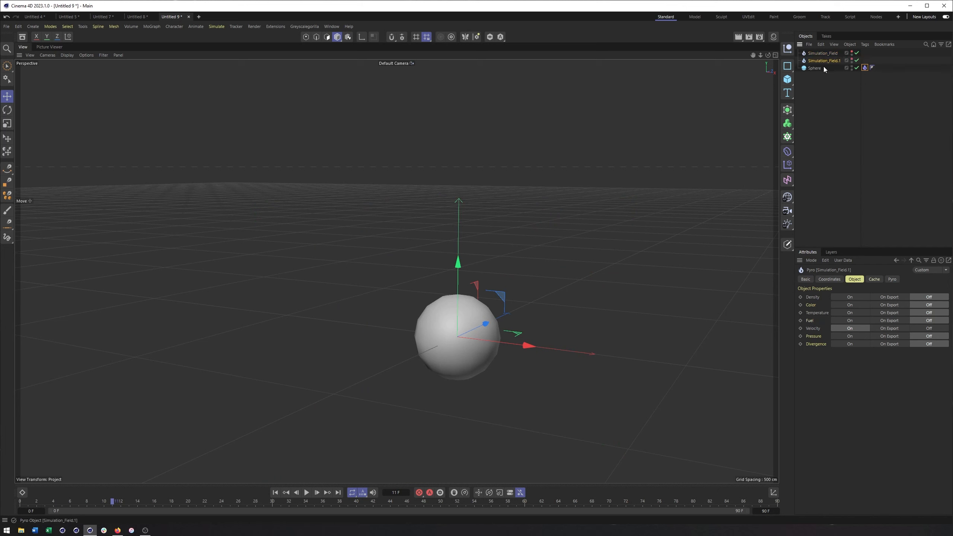
click(852, 60)
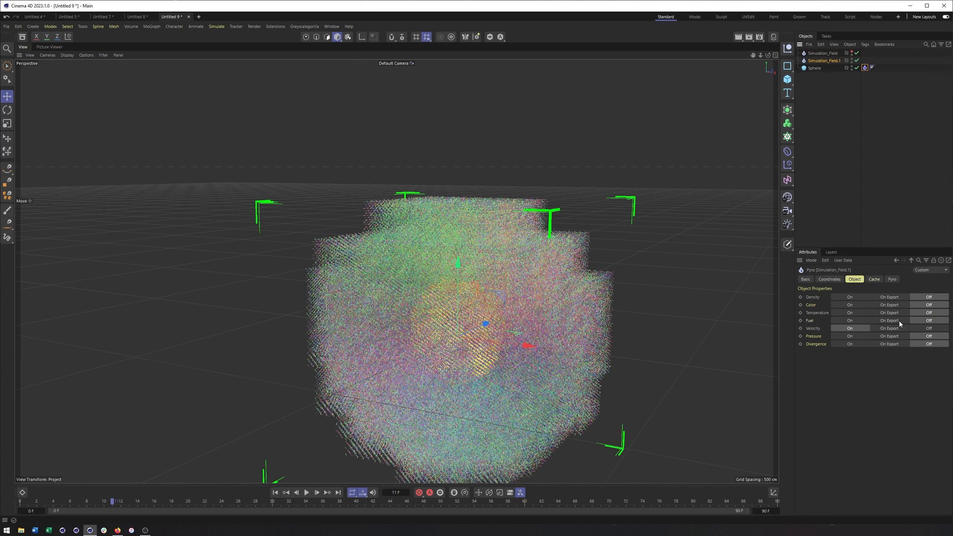
Step: Set the duplicate Pyro object's Velocity to Off, try Density at On Export and return Density to Off
click(938, 329)
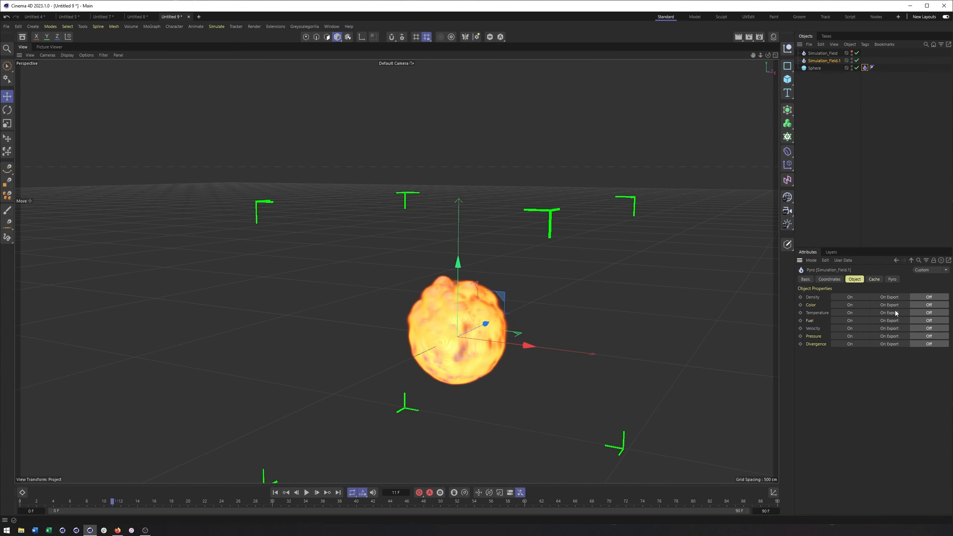
click(896, 298)
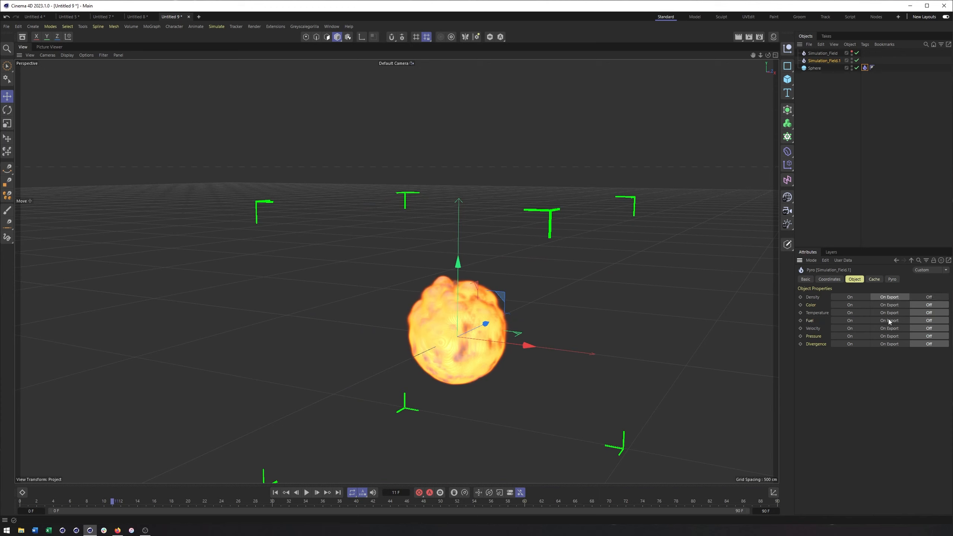
alt+drag(496, 319, 506, 309)
click(927, 299)
Step: Play the simulation with all of the duplicate's object properties off and stop at frame 30
alt+drag(468, 209, 518, 305)
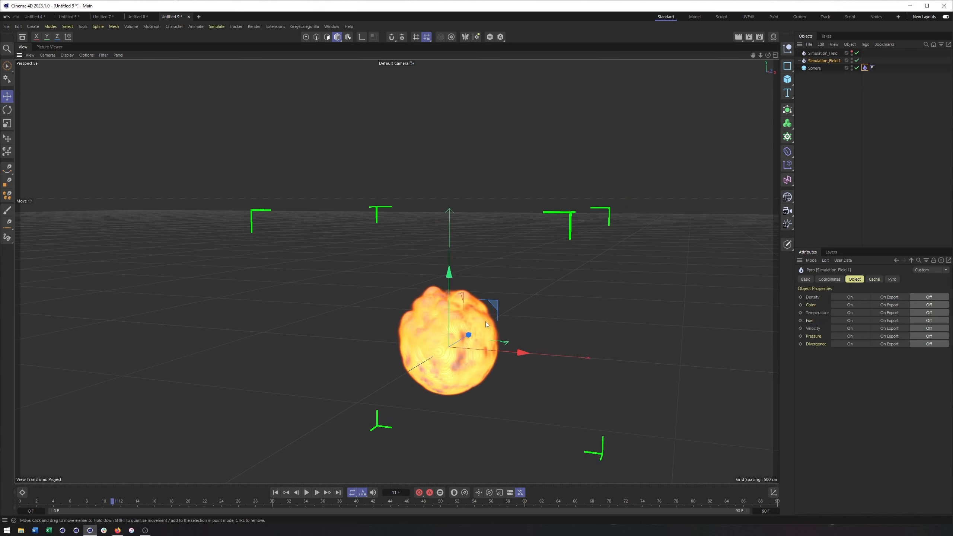
click(306, 494)
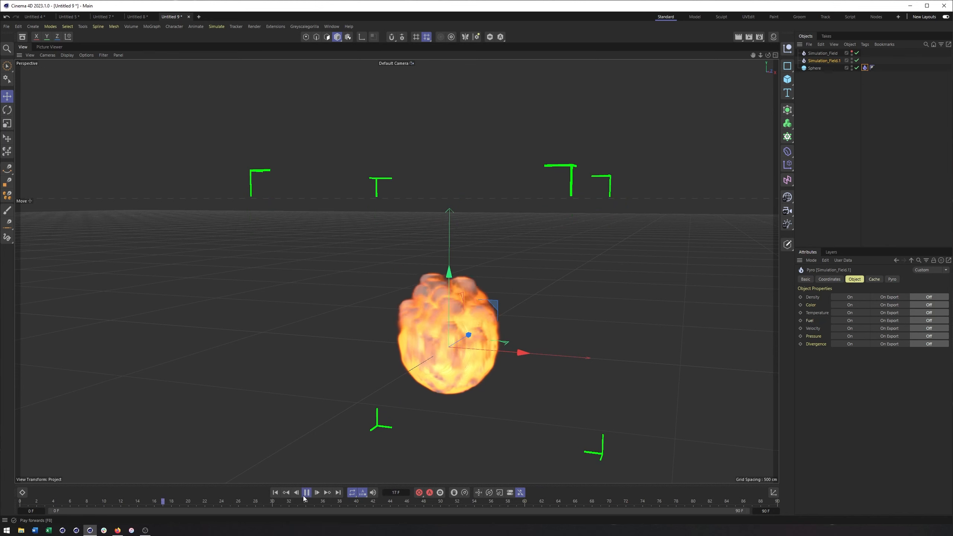
click(307, 492)
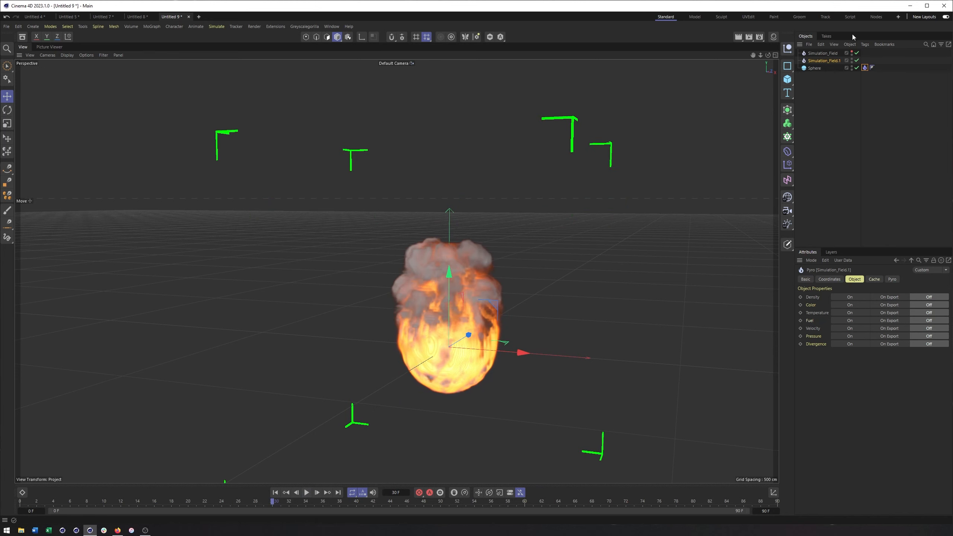
Step: Rename the duplicate Pyro object as Render
double_click(837, 61)
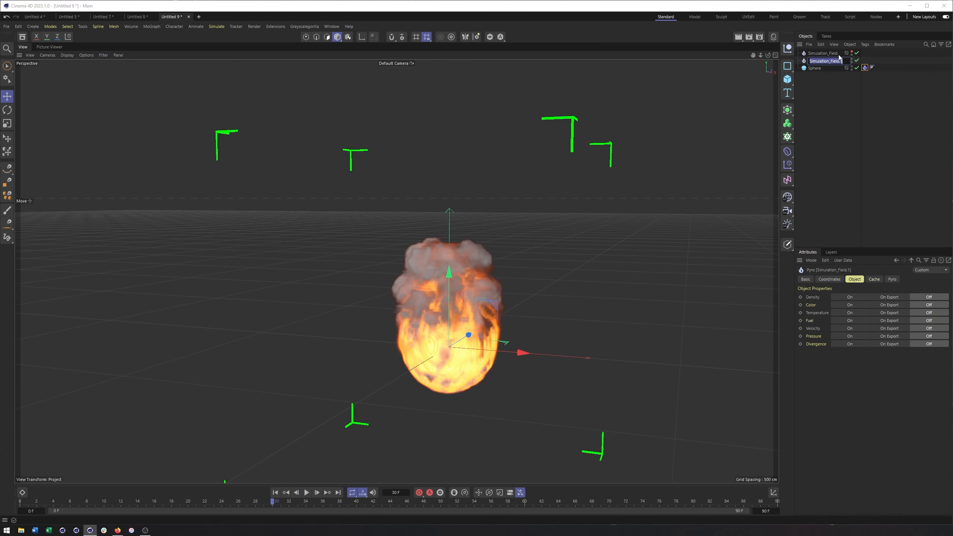
text(Render)
key(Return)
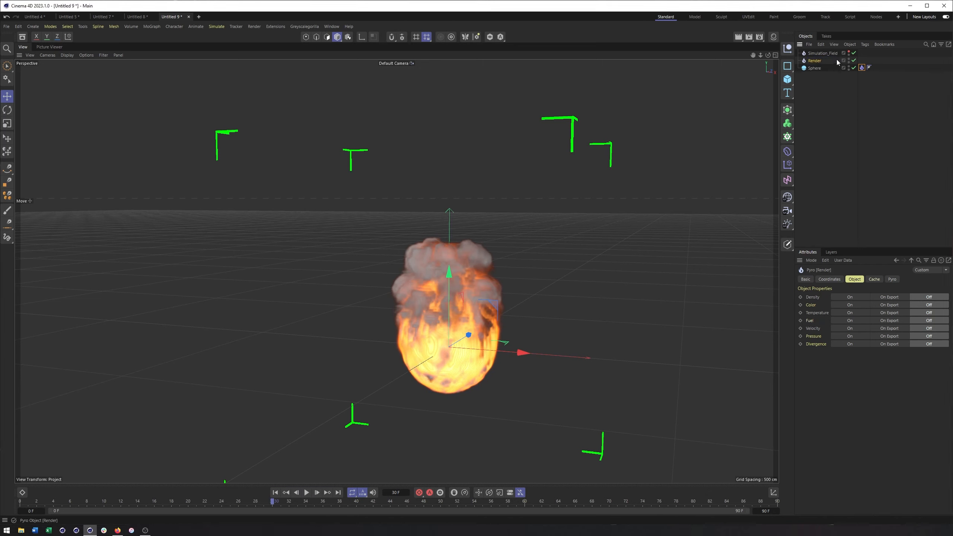
click(833, 114)
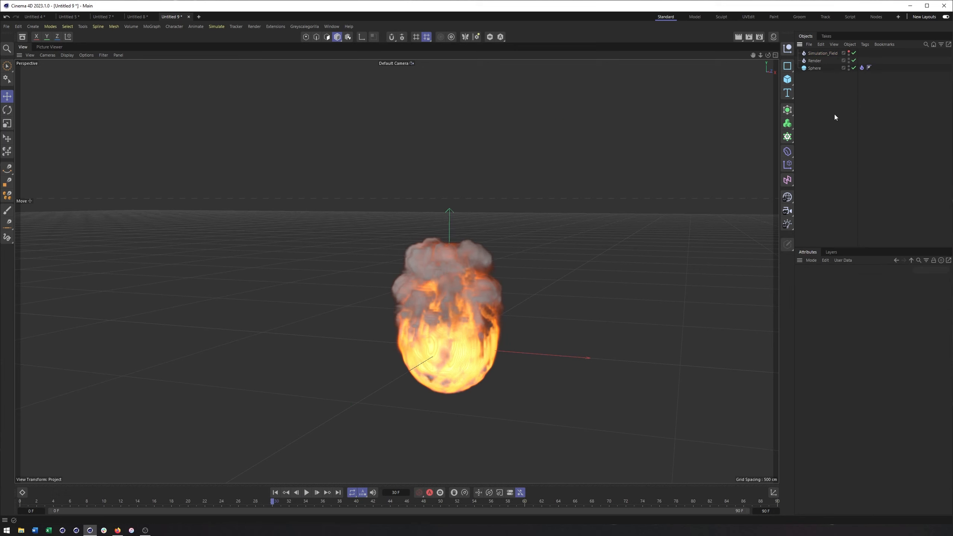
click(828, 53)
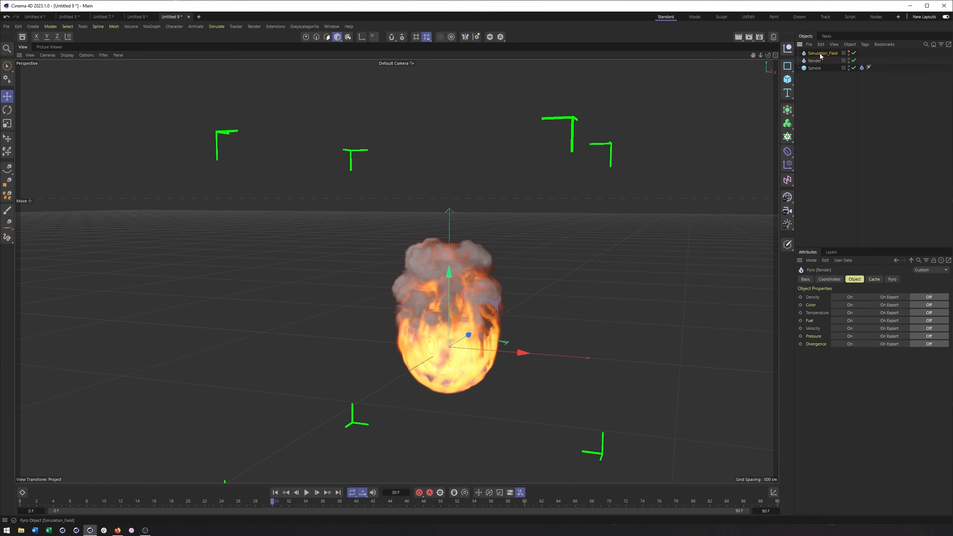
click(811, 89)
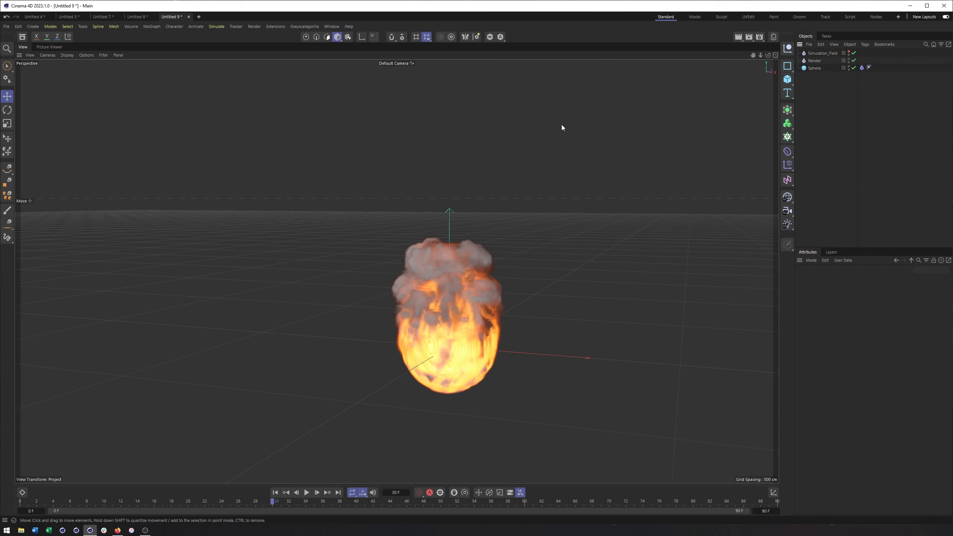
click(822, 54)
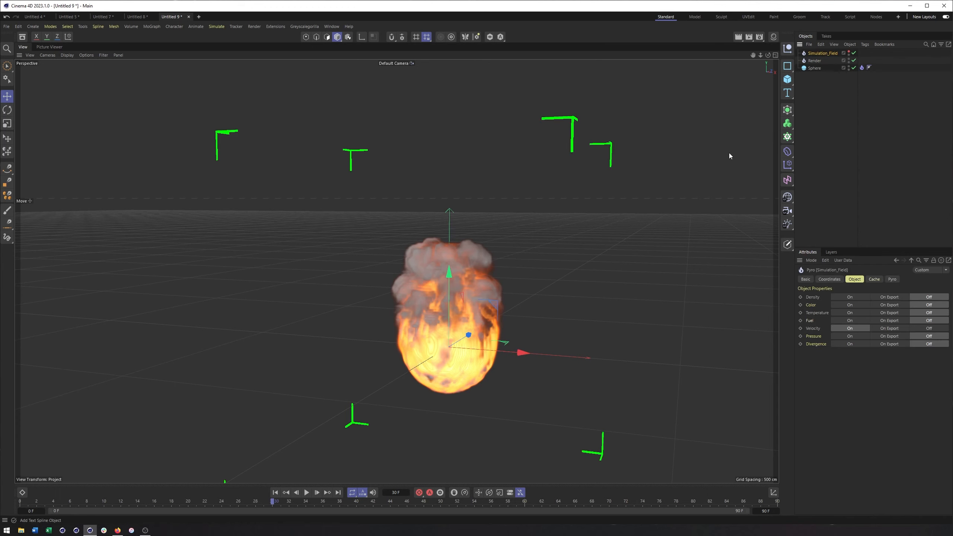
Step: Add a cube primitive to the scene around the burning sphere
click(787, 79)
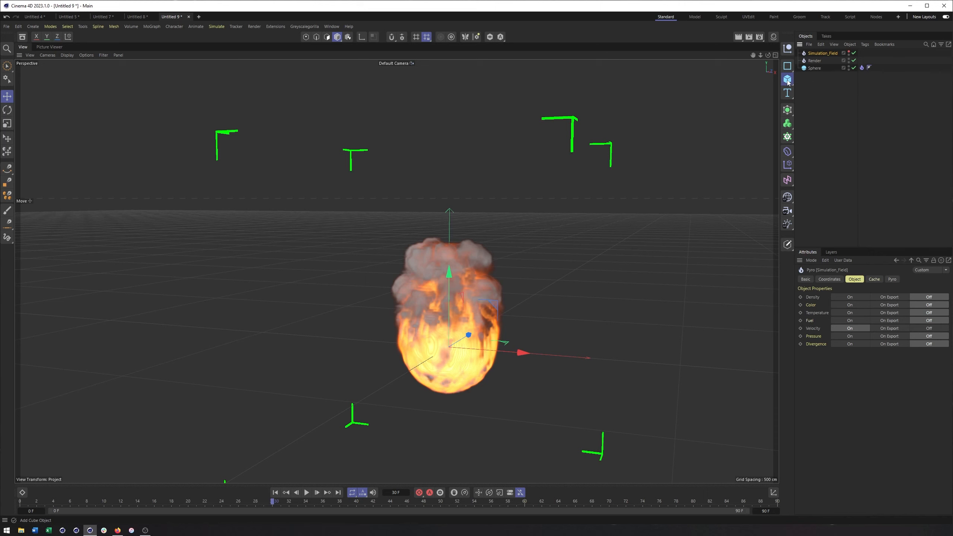
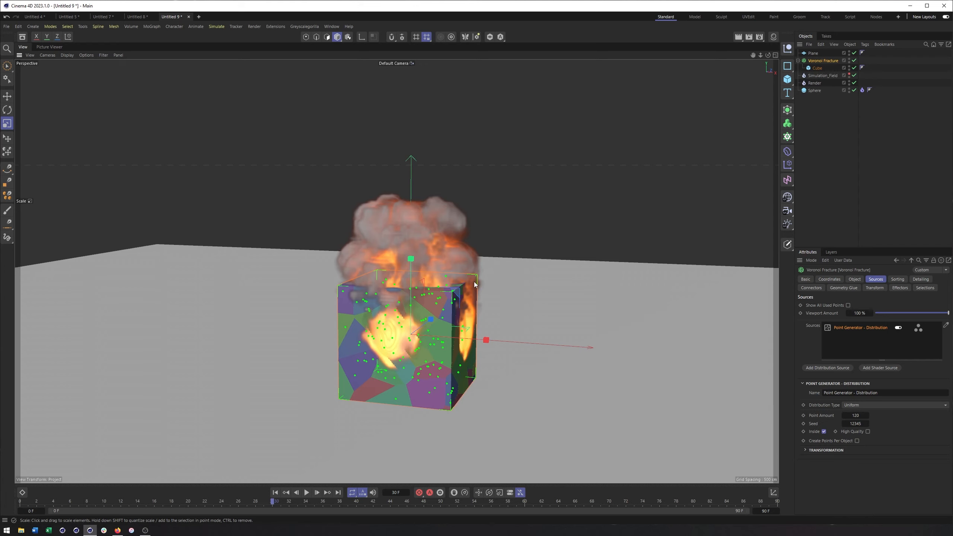
alt+drag(471, 285, 480, 299)
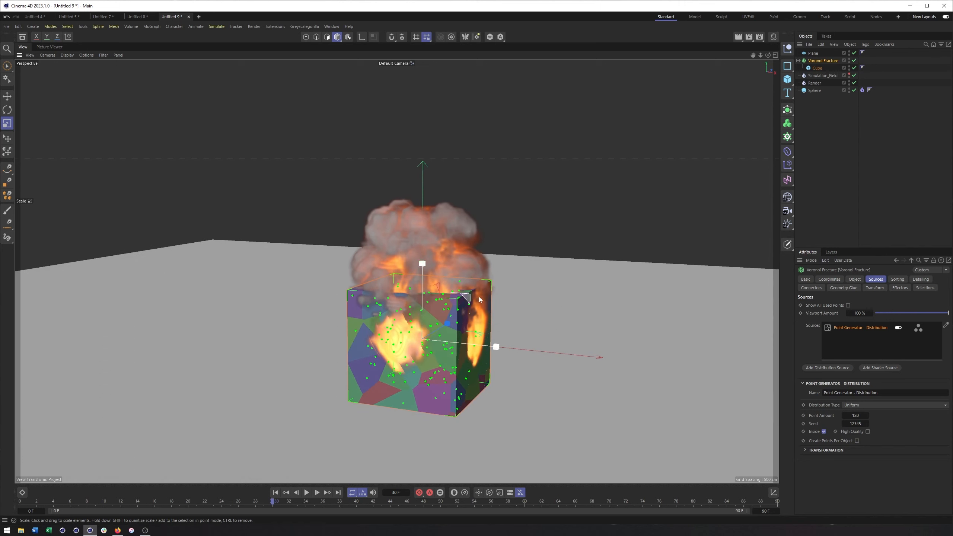
alt+middle_drag(465, 333, 459, 316)
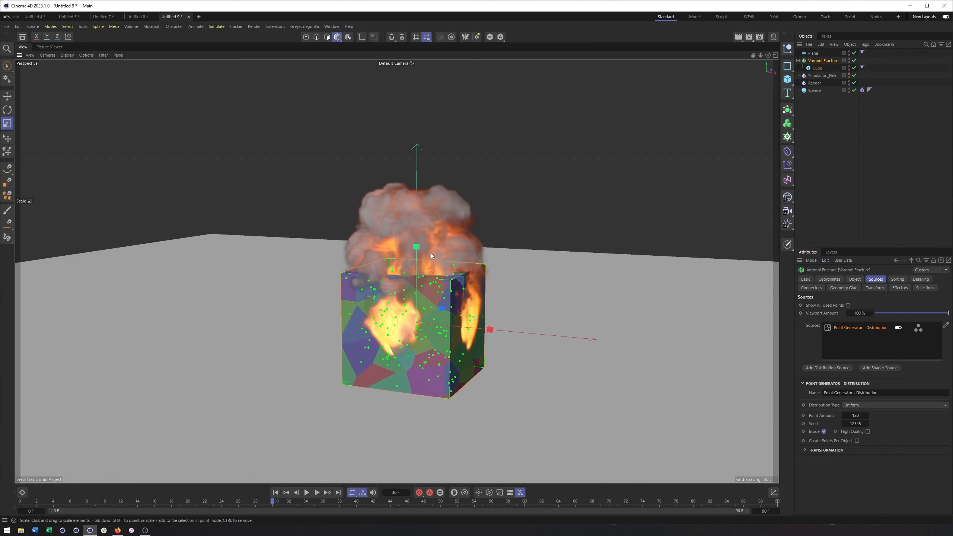
Step: Add a Collider Body tag to the Plane object
click(864, 111)
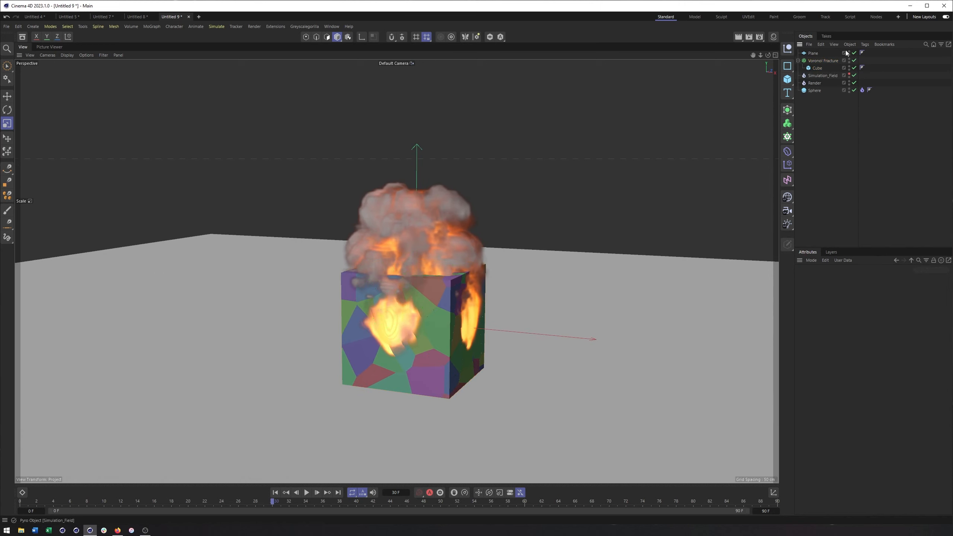
click(813, 53)
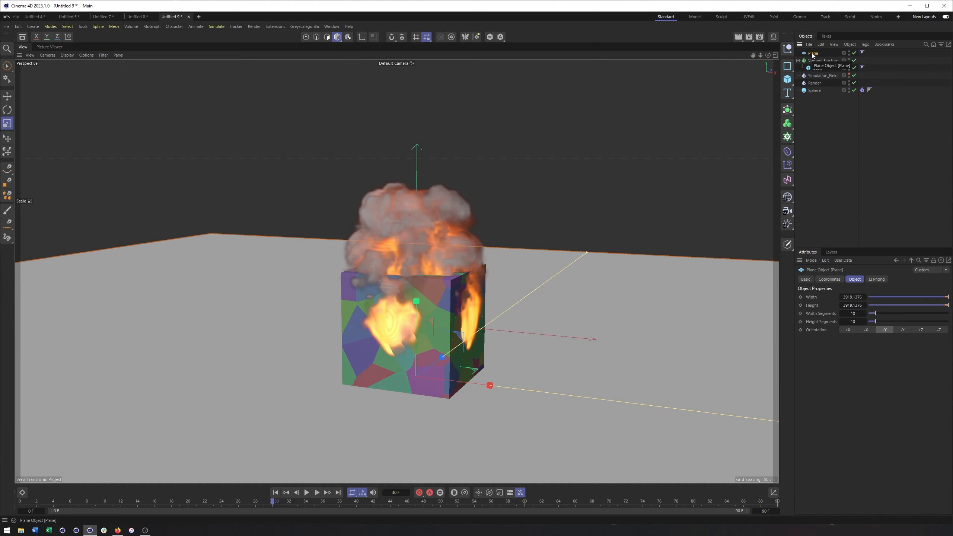
right_click(813, 54)
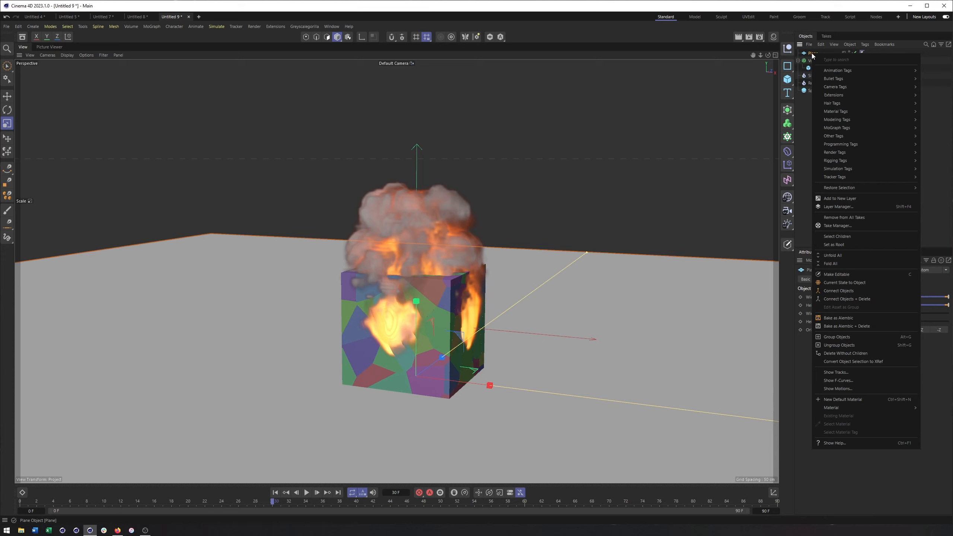
mouse_move(832, 73)
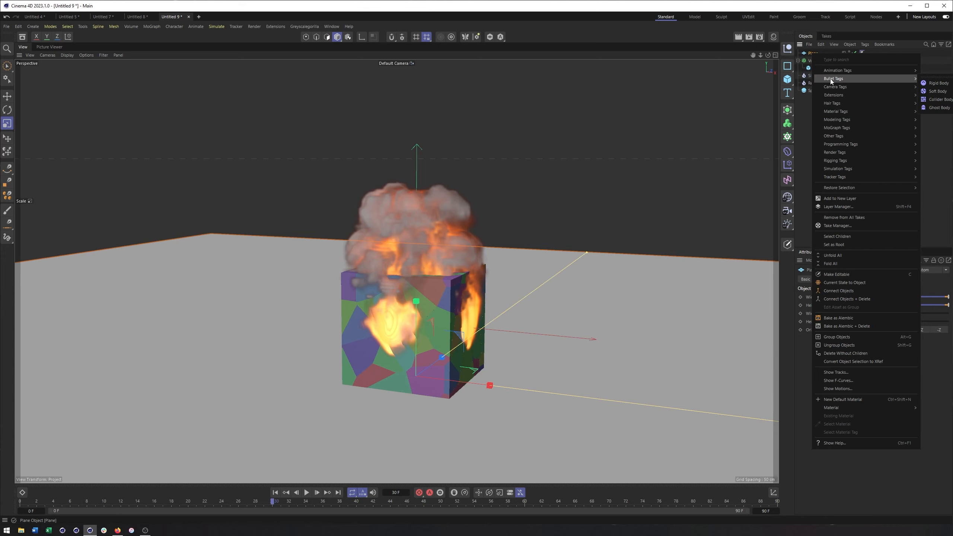
click(946, 83)
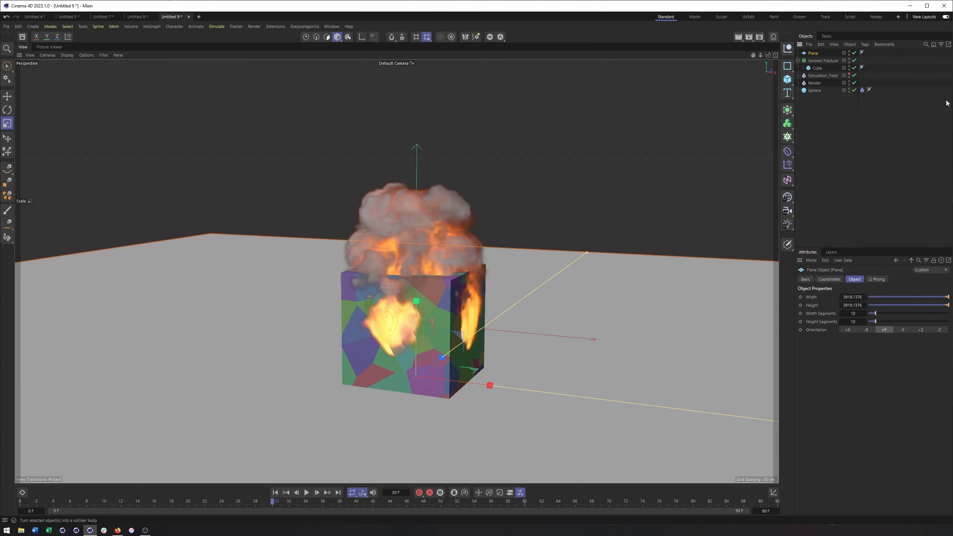
Step: Add a Rigid Body tag to the Voronoi Fracture object
right_click(829, 61)
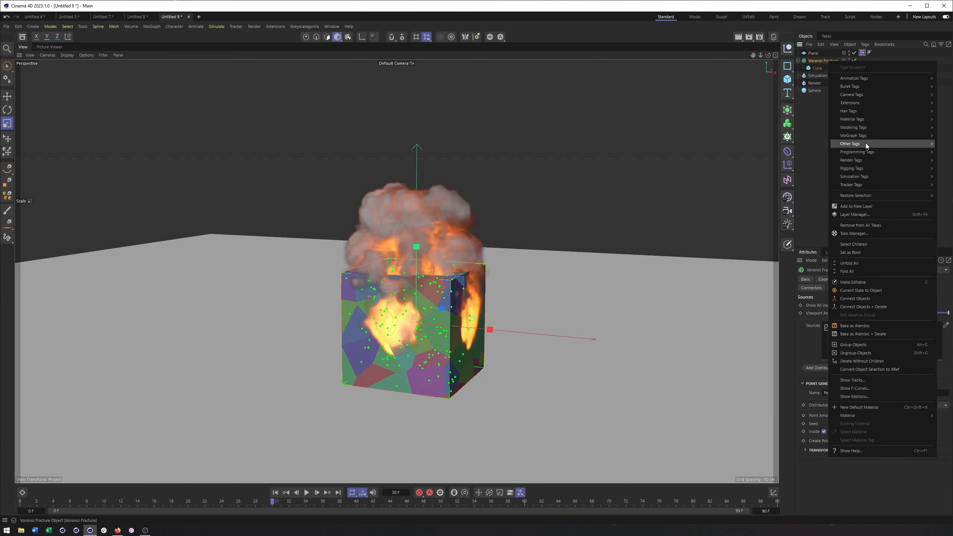
mouse_move(867, 88)
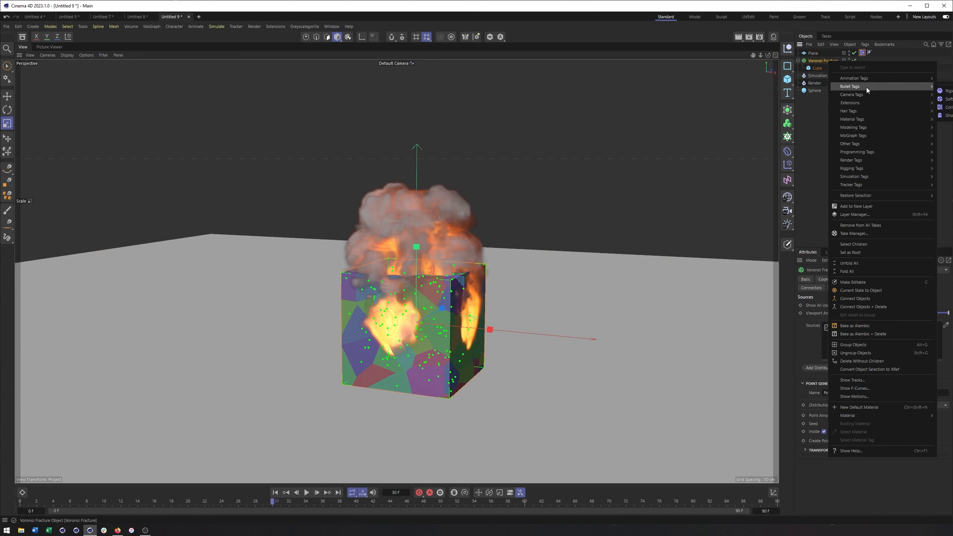
click(946, 91)
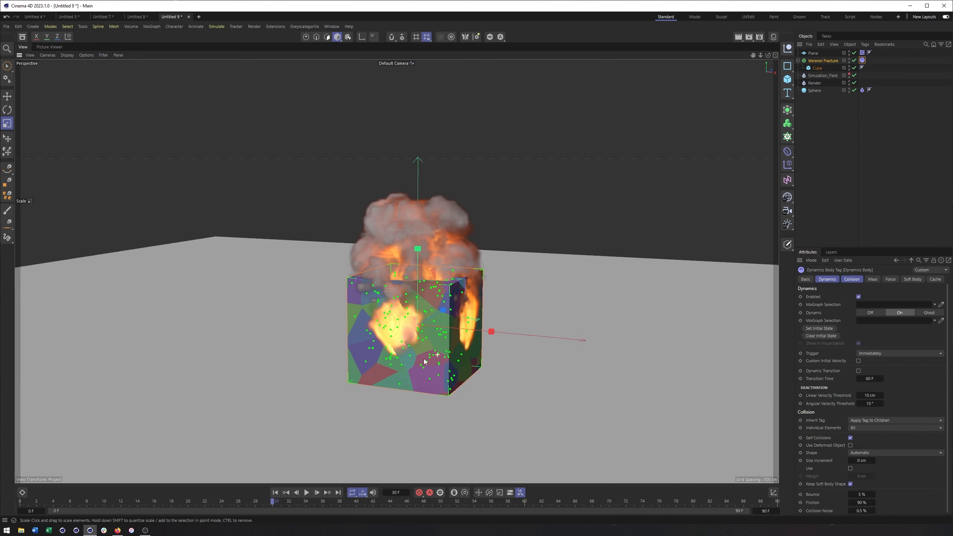
Step: Play the simulation from the first frame to check the fractured cube's dynamics and return to frame 0
click(275, 493)
click(306, 493)
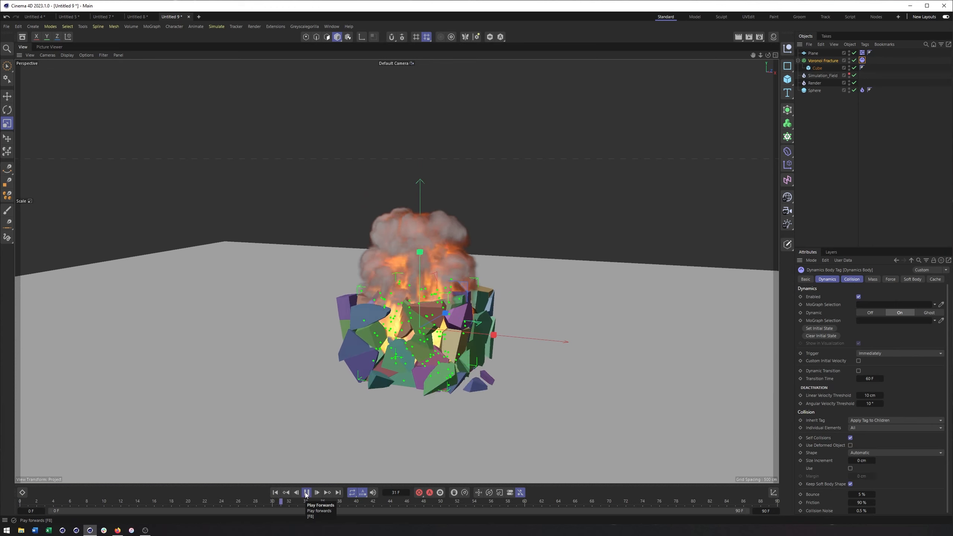
click(306, 493)
click(275, 492)
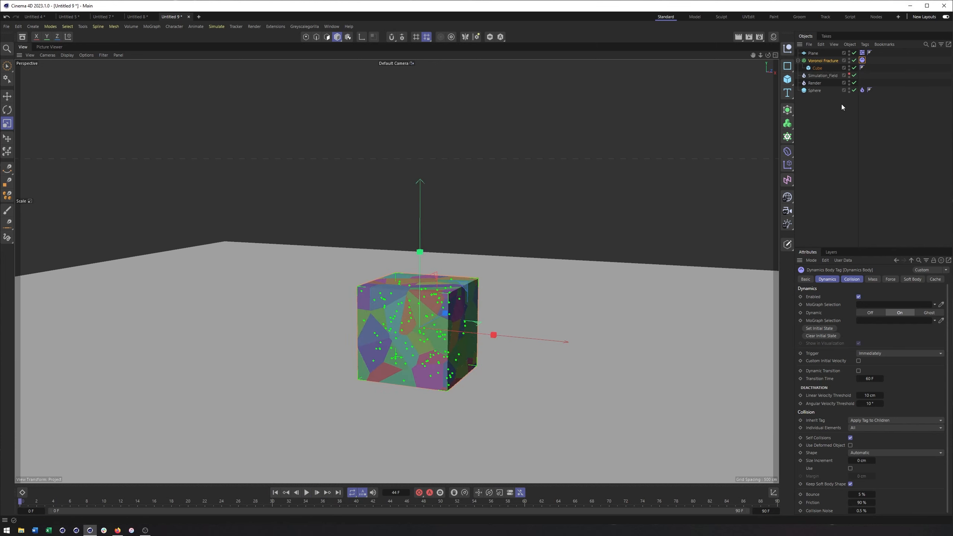
click(847, 138)
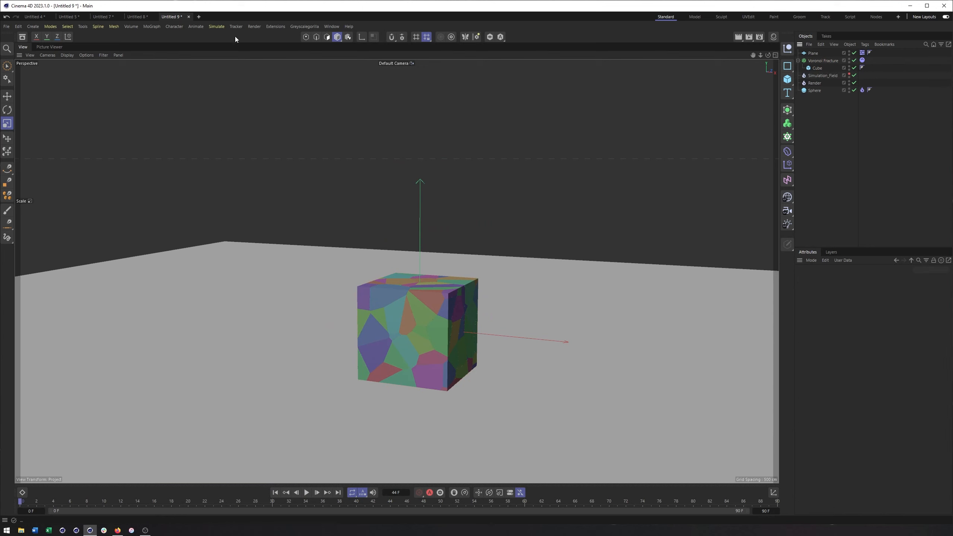
Step: Add a Field Force that uses Simulation_Field as its field and set its Strength to 200
click(211, 27)
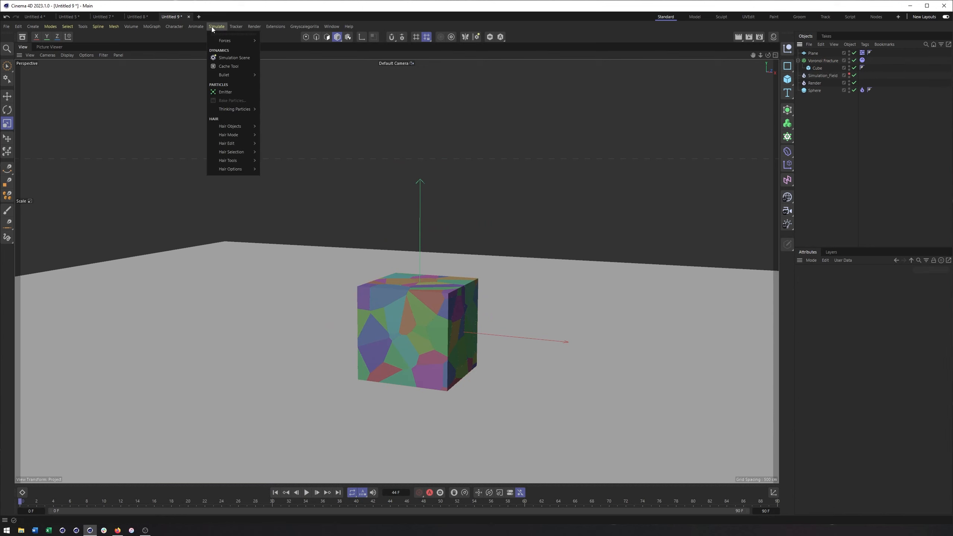
mouse_move(231, 42)
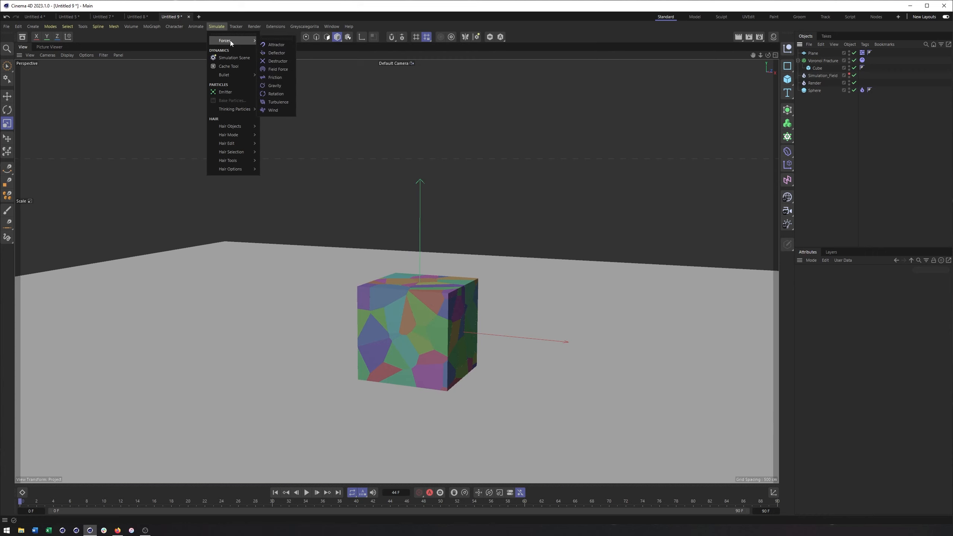
click(285, 69)
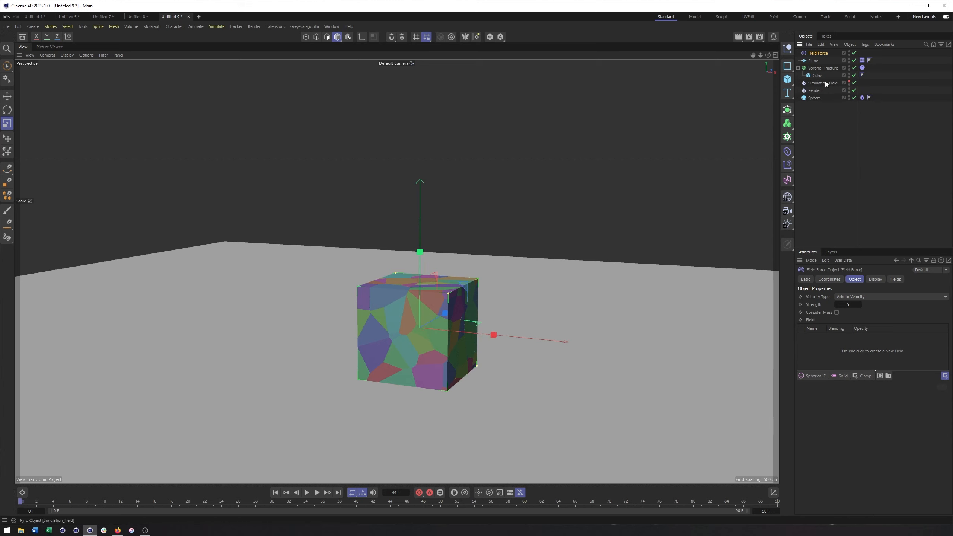
drag(825, 84, 843, 349)
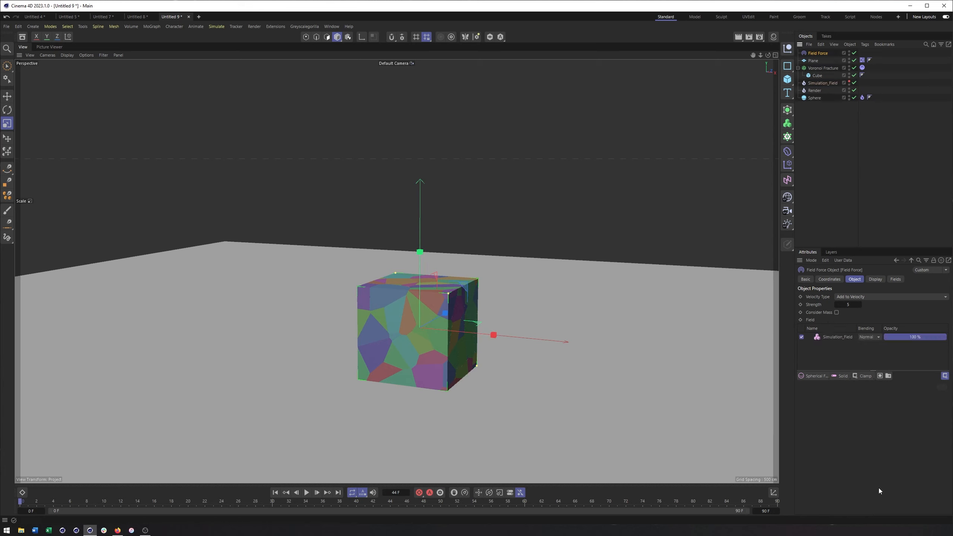
click(851, 304)
Step: Set the direction Length of the Field Force's Simulation_Field layer to Normalize and turn off Invert Direction
click(835, 337)
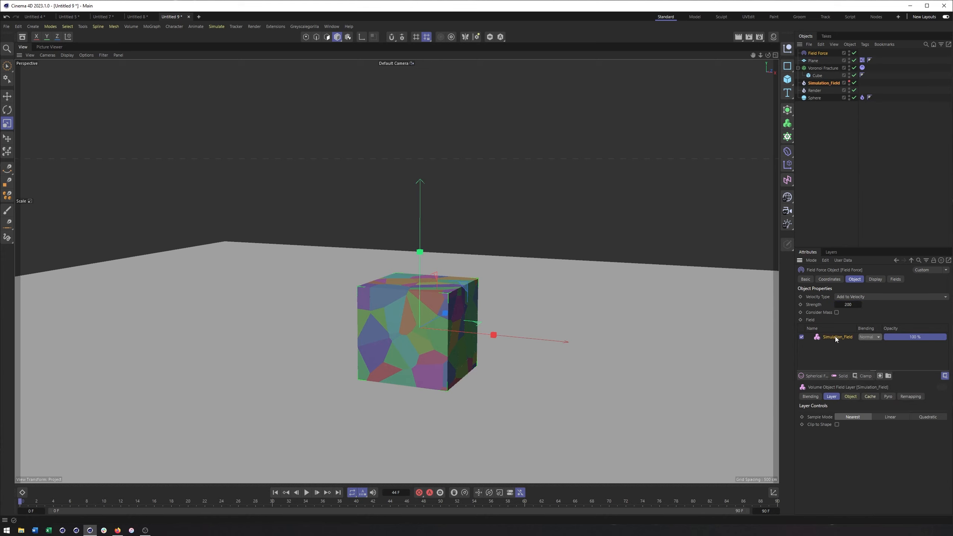
click(911, 397)
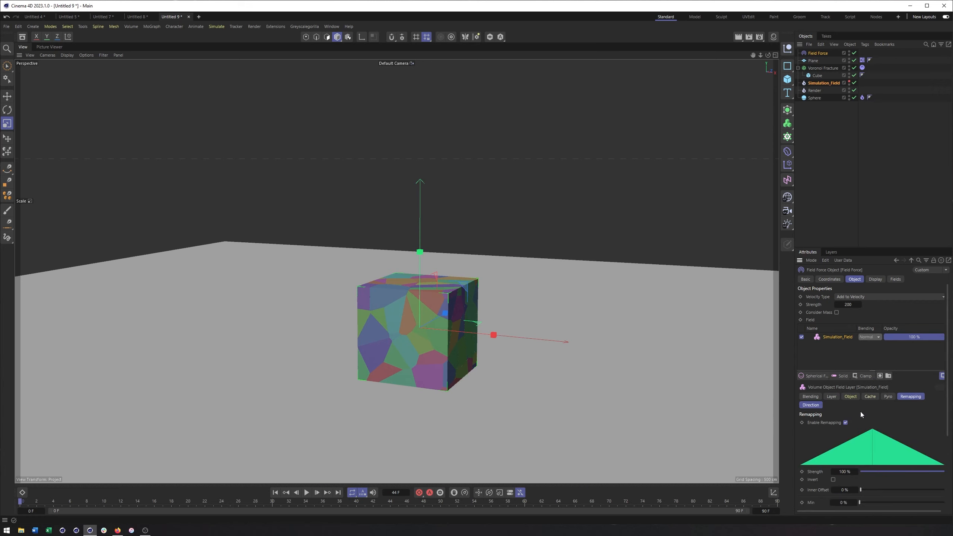
scroll(823, 373, down, 3)
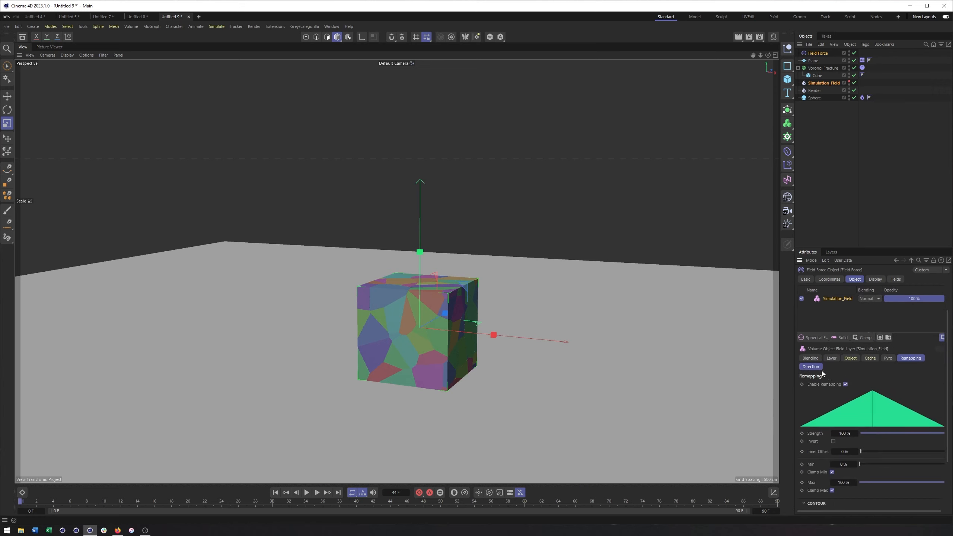
click(811, 367)
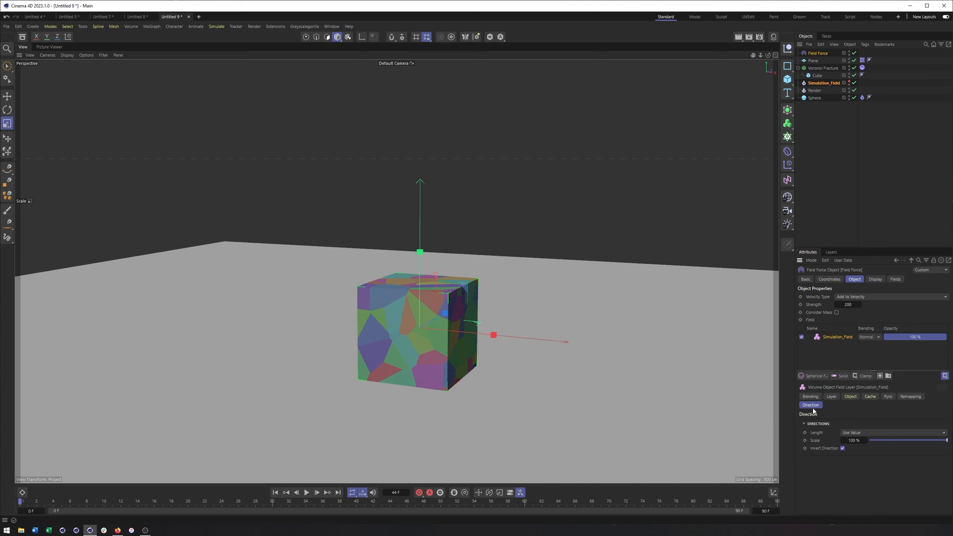
click(854, 433)
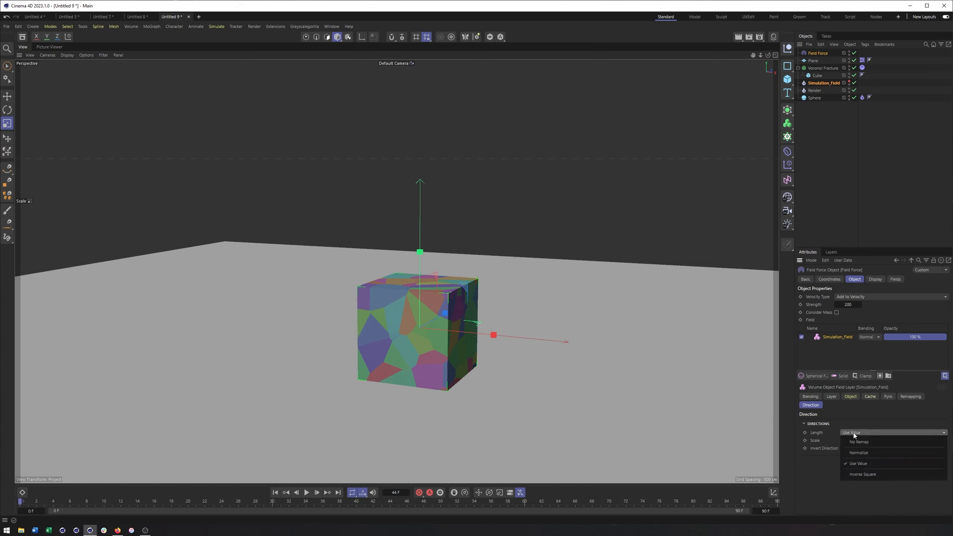
click(868, 453)
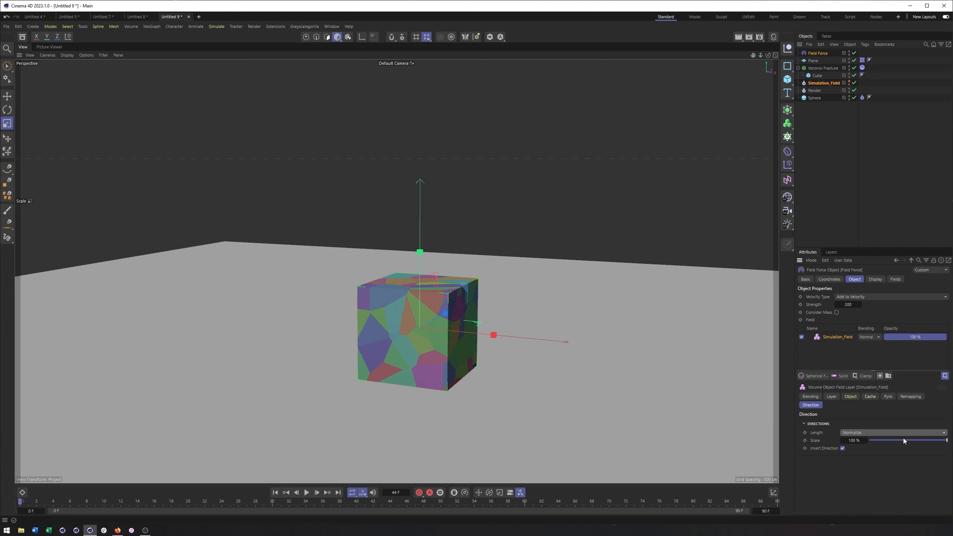
click(843, 449)
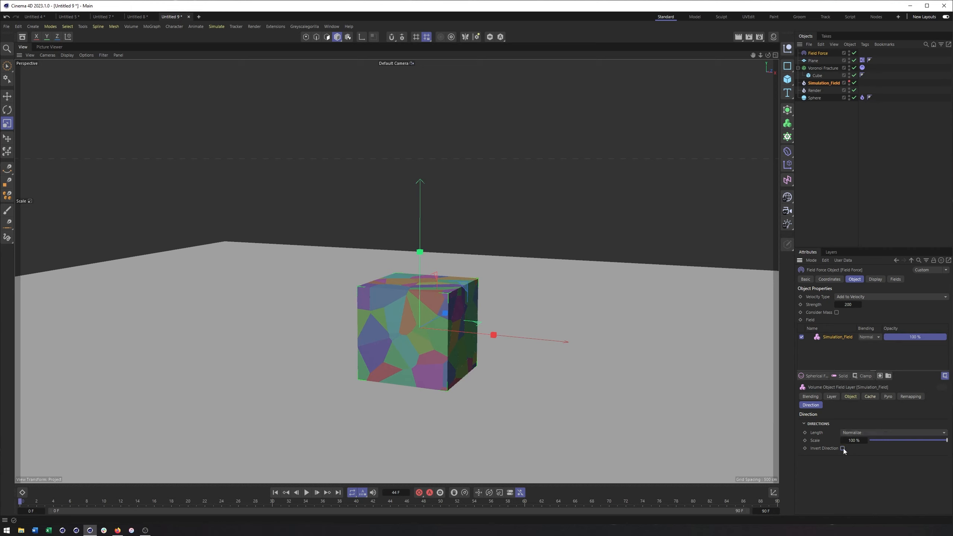
Step: Play the simulation to check the Field Force's effect on the fractured cube and return to frame 0
click(306, 494)
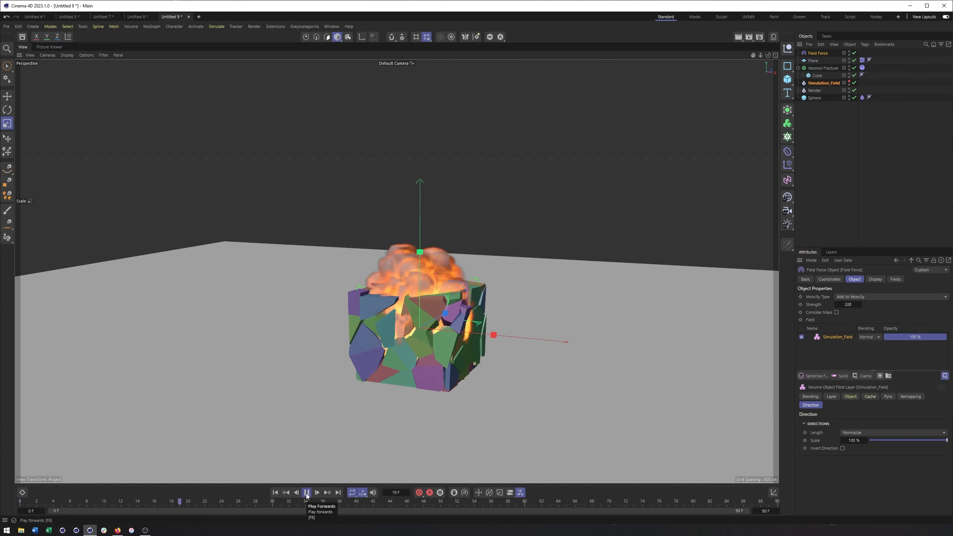
click(307, 494)
click(286, 493)
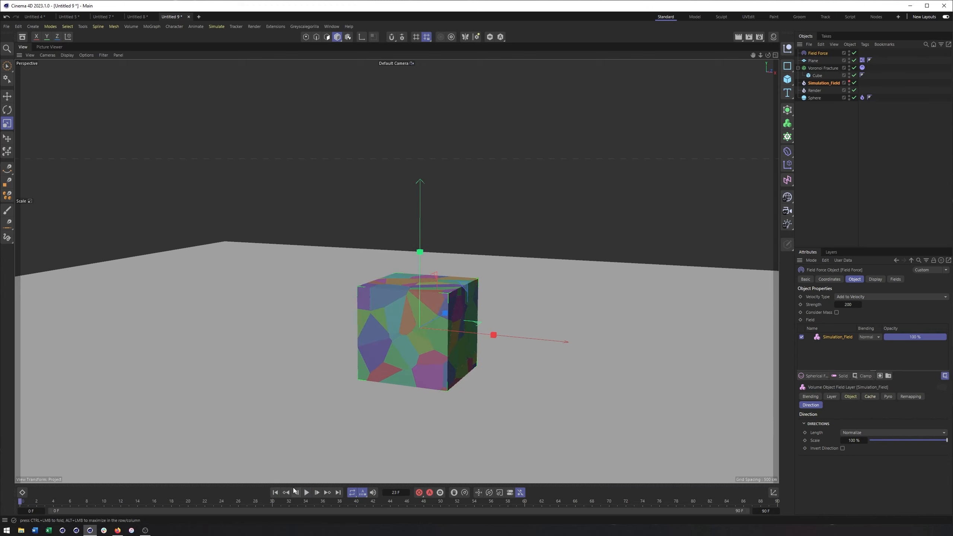
Step: Enable Simulate Before Generators in the Scene section of the project's Simulation settings
click(20, 28)
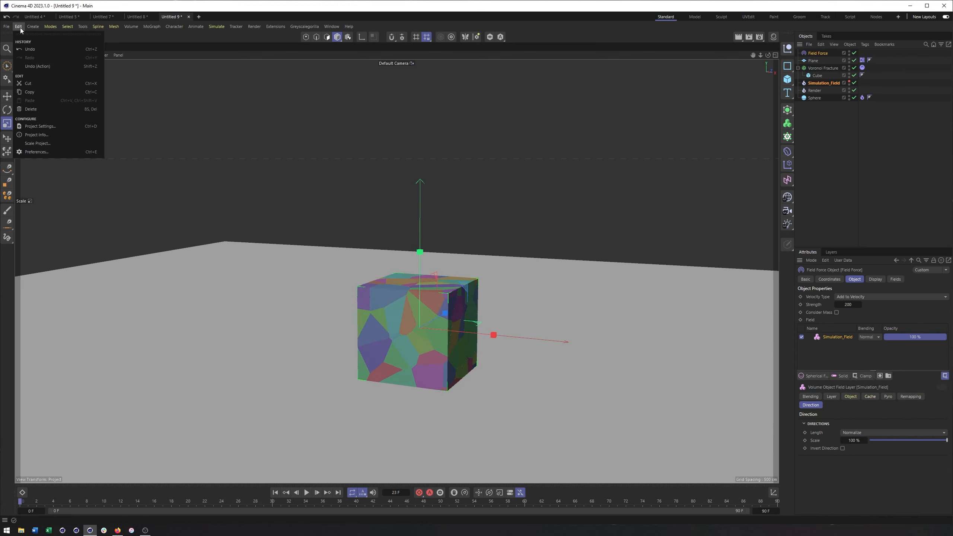
click(60, 125)
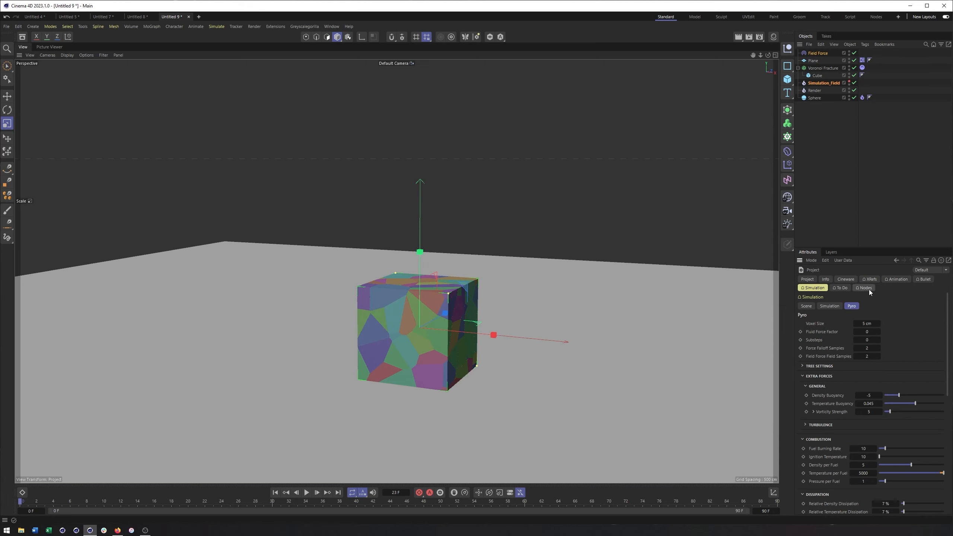
click(806, 306)
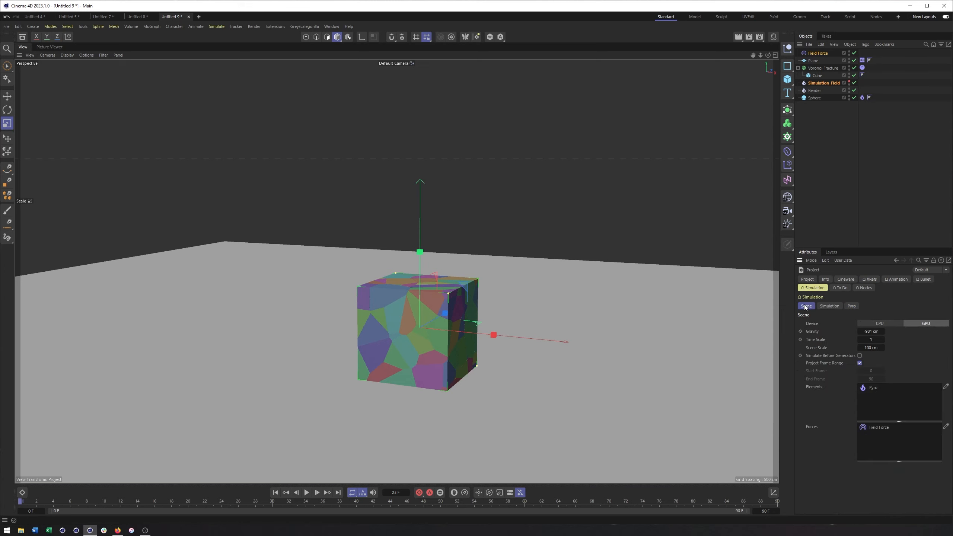
click(860, 356)
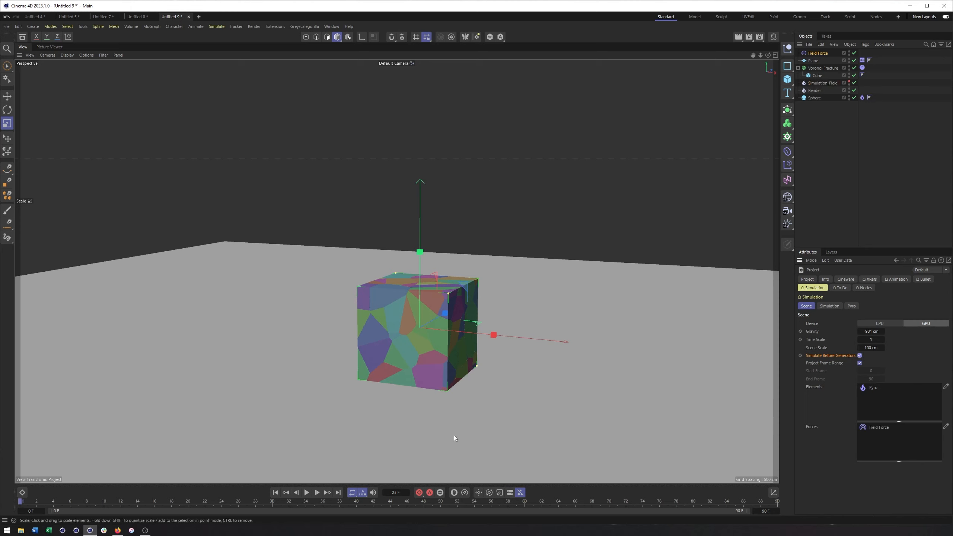
Step: Play the simulation from the first frame to check how the fractured cube breaks apart and return to frame 0
click(276, 493)
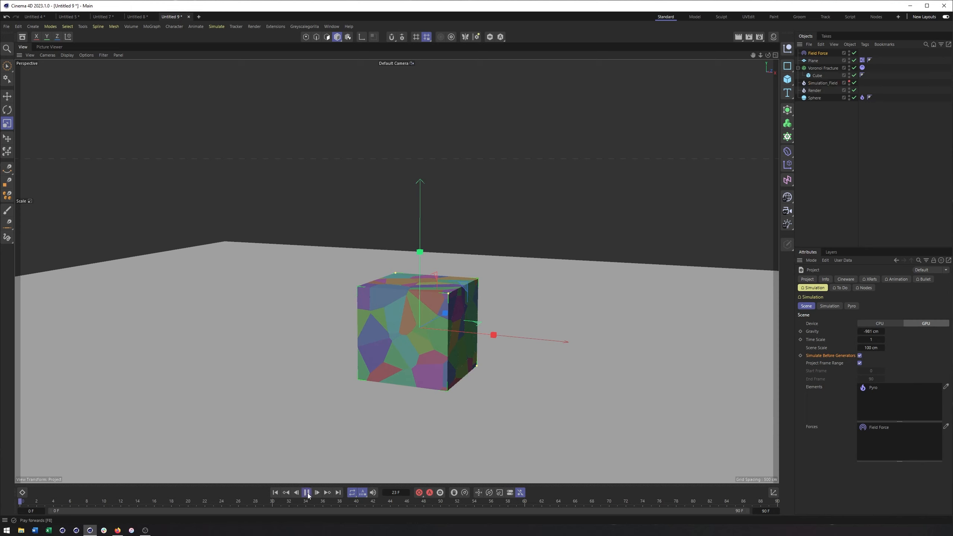
click(307, 493)
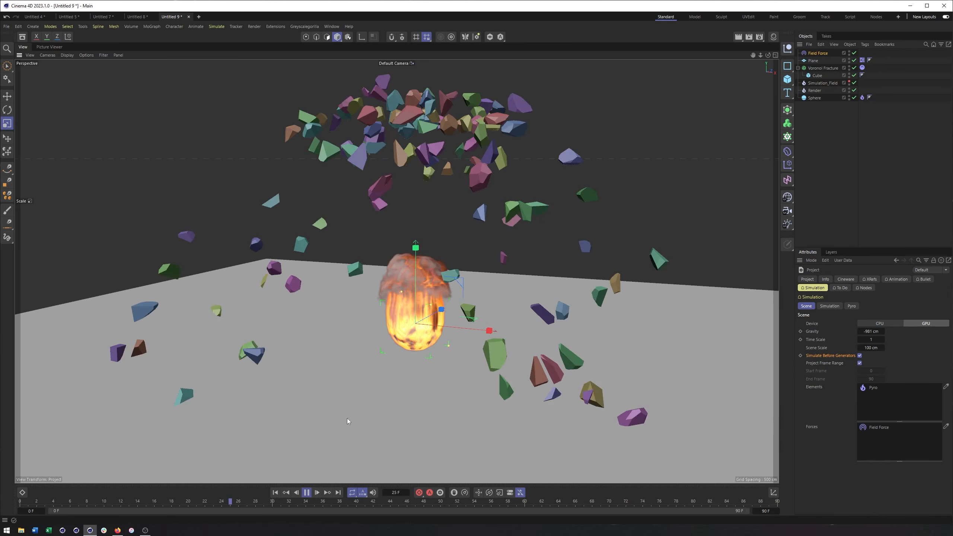
click(307, 492)
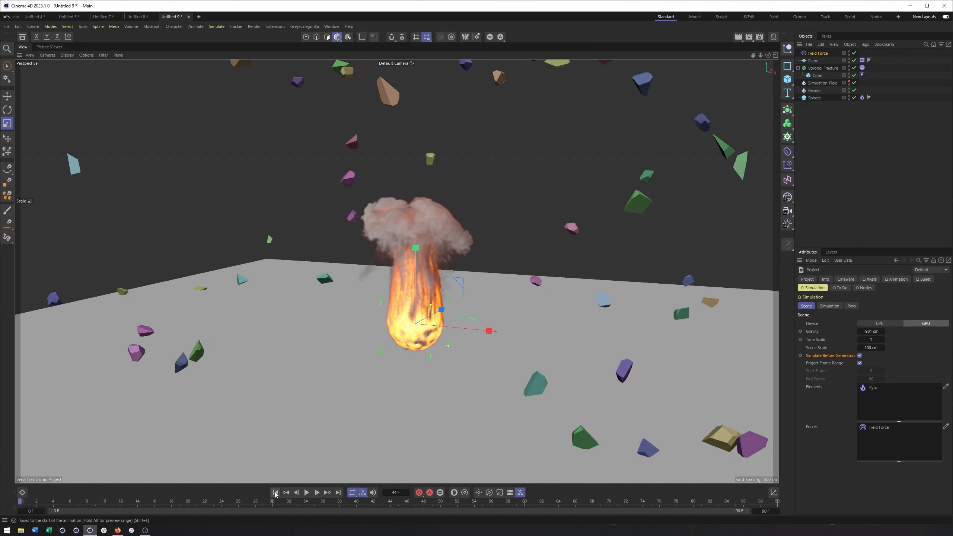
click(275, 493)
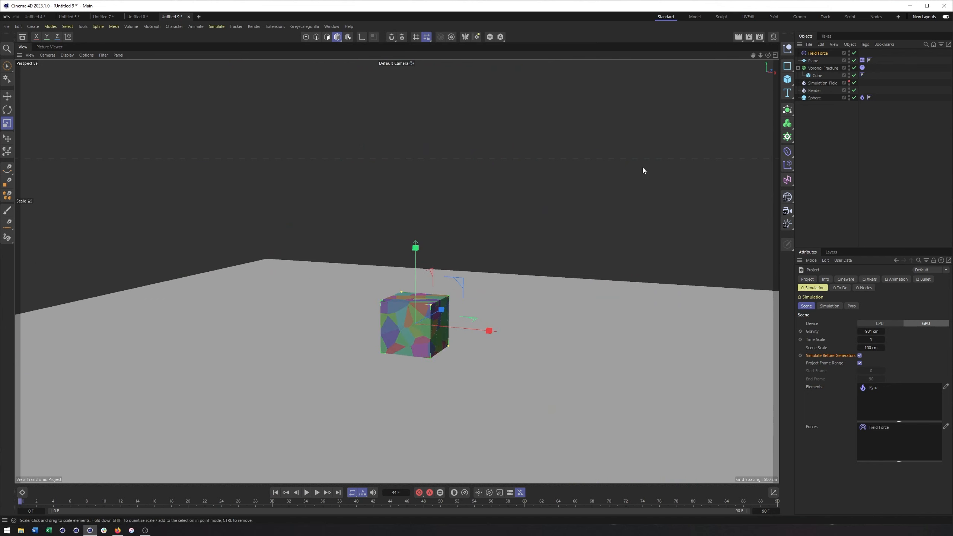
Step: Add a Spherical Field to the Field Force above Simulation_Field and enlarge it around the cube to about 244.5 cm
click(810, 53)
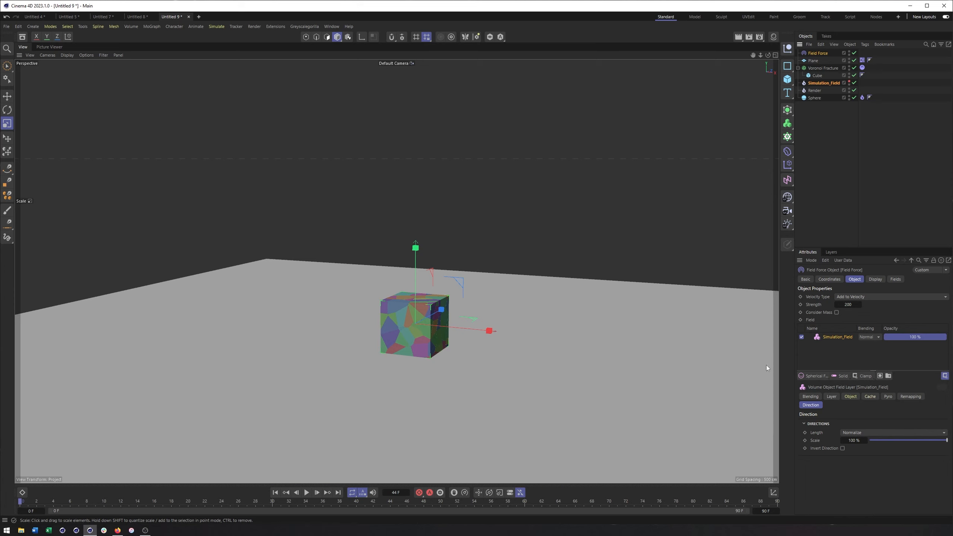
click(819, 377)
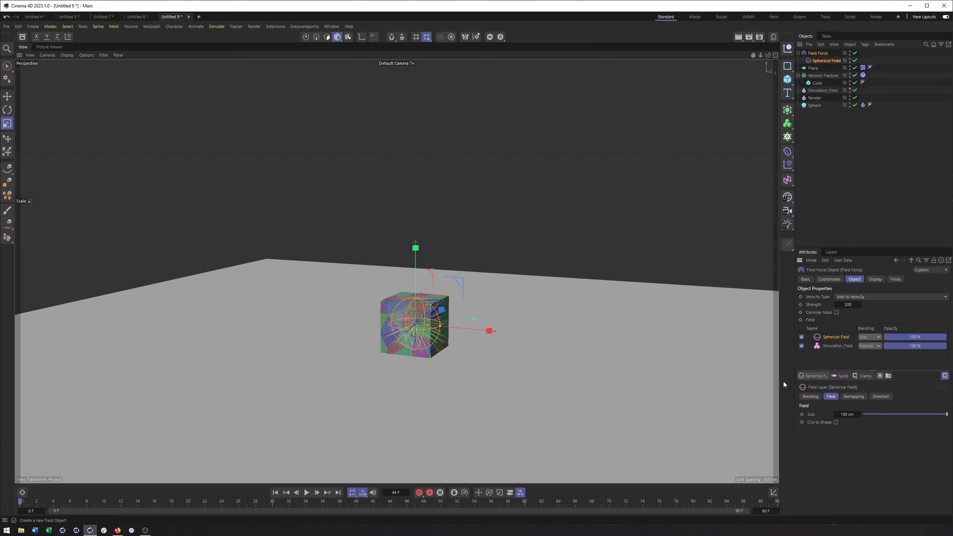
drag(361, 473, 611, 344)
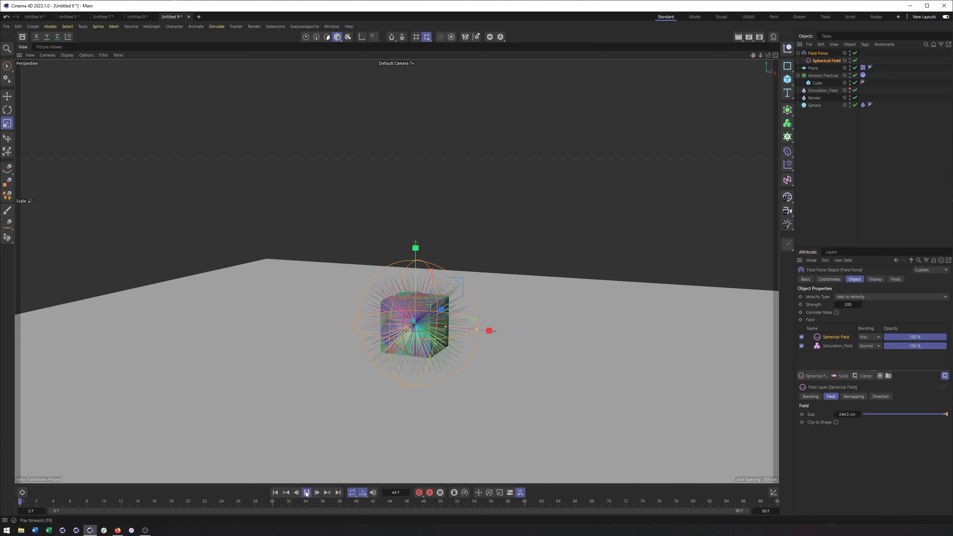
Step: Play the simulation twice from the first frame to check how the Spherical Field affects the fragments
click(306, 492)
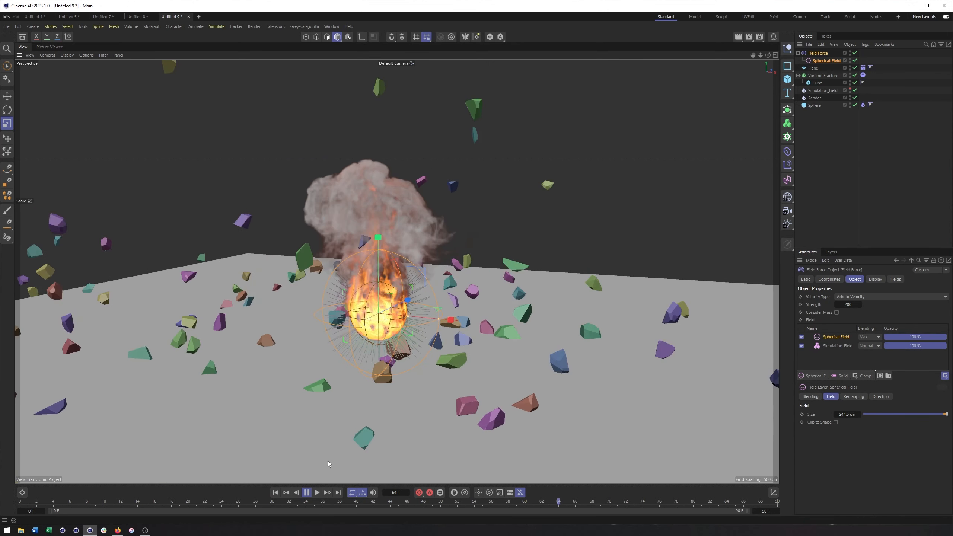
click(306, 493)
click(276, 493)
click(307, 493)
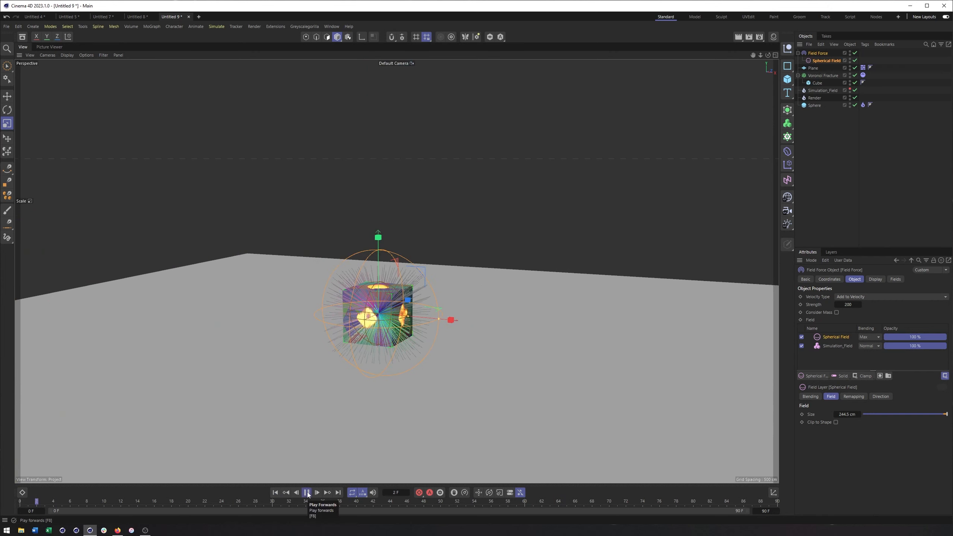
click(307, 493)
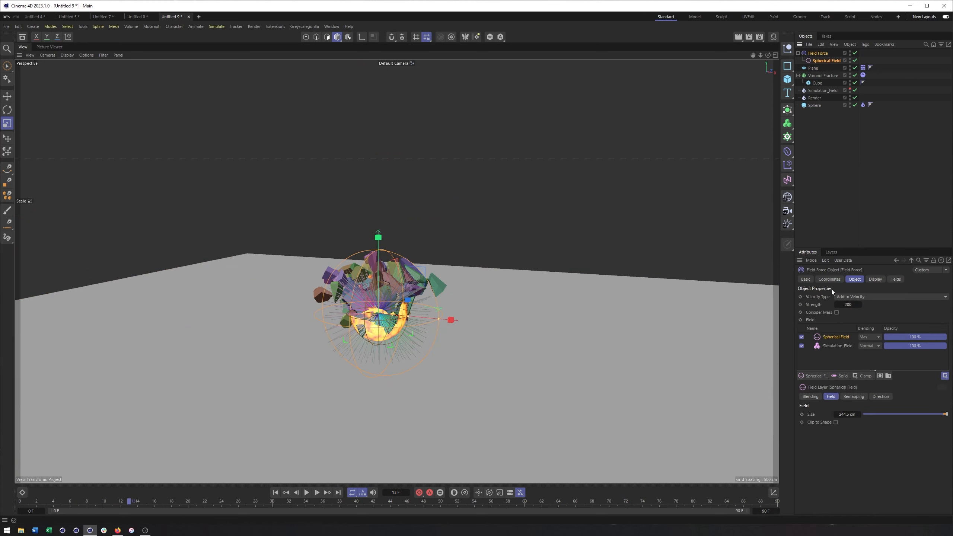
Step: Set the Field Force's Strength to 100 and play the simulation to check the weaker explosion
double_click(848, 304)
key(Return)
click(307, 493)
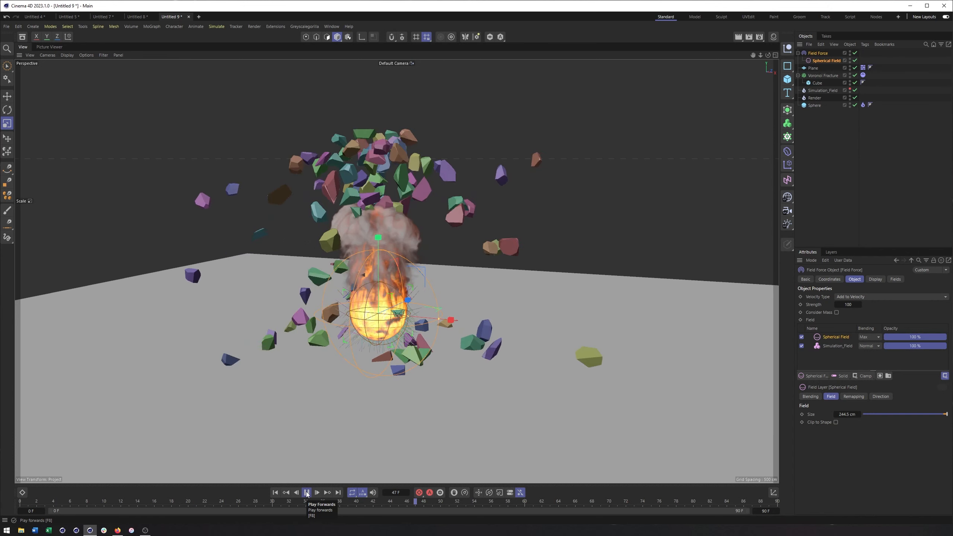
click(306, 493)
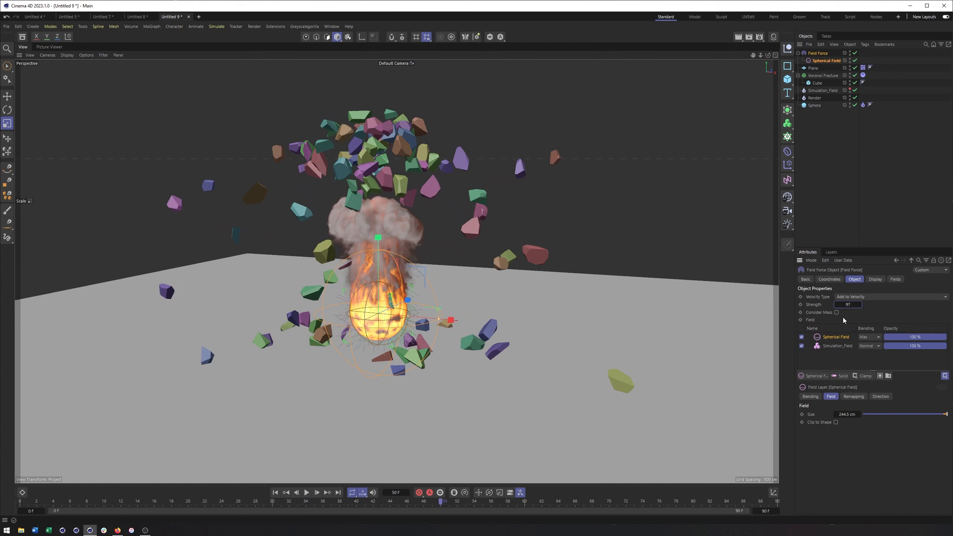
Step: Set the Field Force's Strength to 500, play the simulation from the start and return to frame 0
click(849, 305)
text(500)
key(Return)
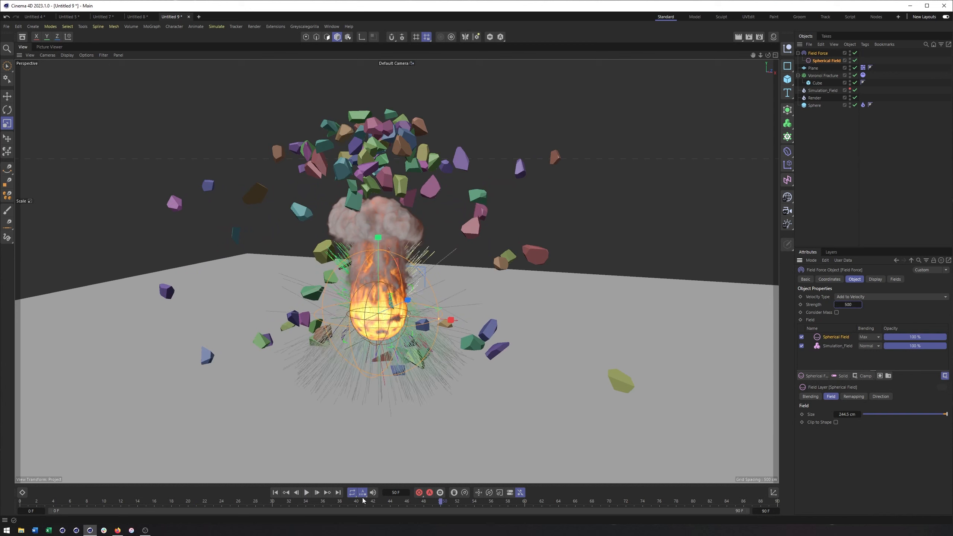
click(275, 492)
click(307, 492)
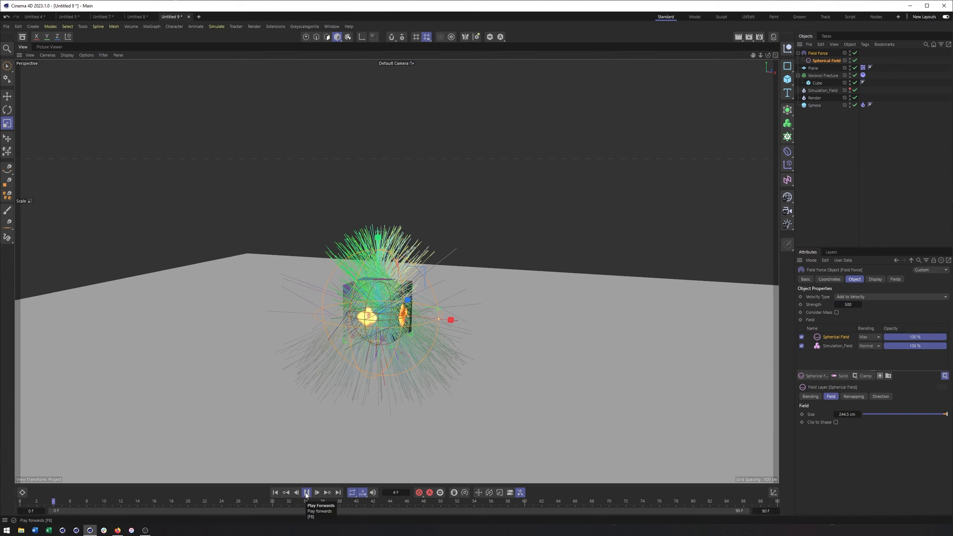
click(306, 493)
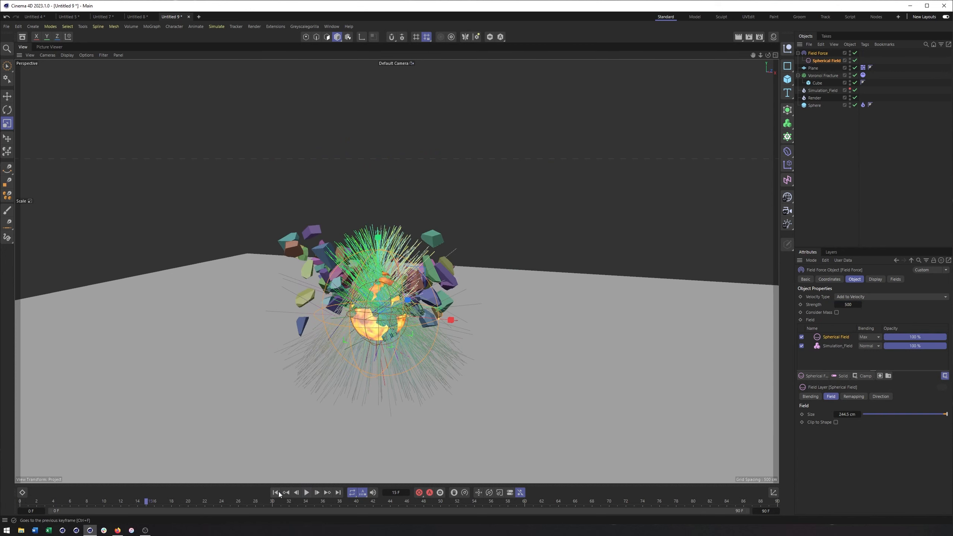
click(276, 493)
Step: Set the Field Force's Strength to 50 and play the simulation to check its effect on the fragments
click(850, 305)
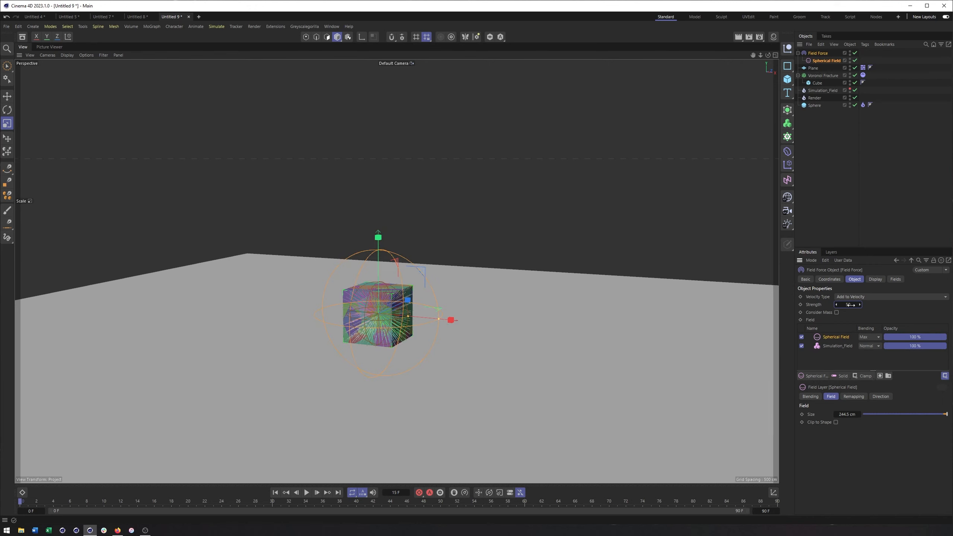
click(306, 492)
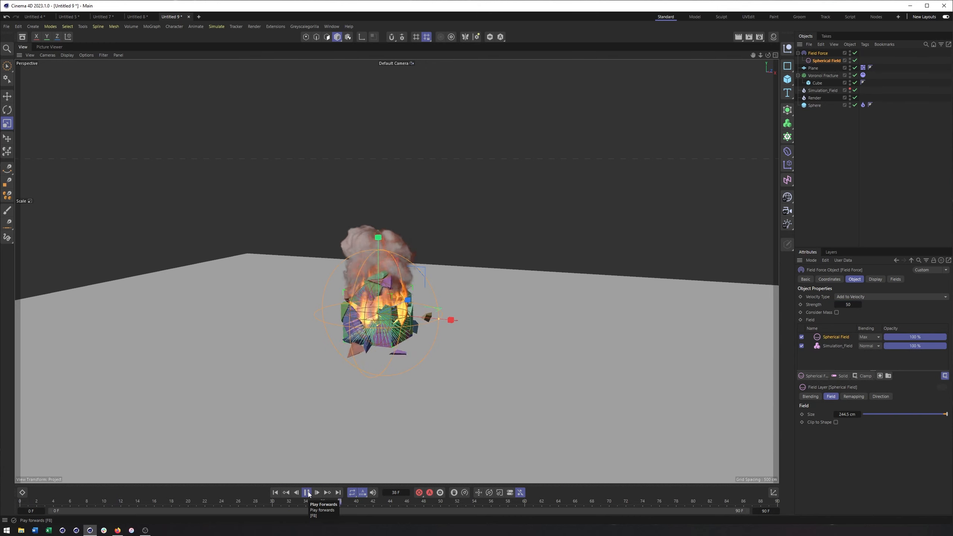
click(307, 493)
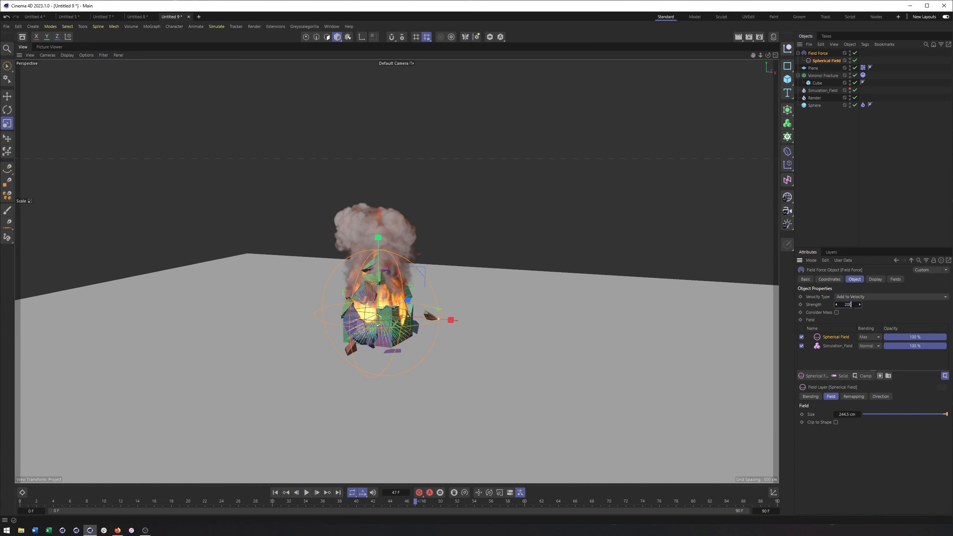
Step: Set the Field Force's Strength to 200, play the simulation from the start and return to frame 0
key(Return)
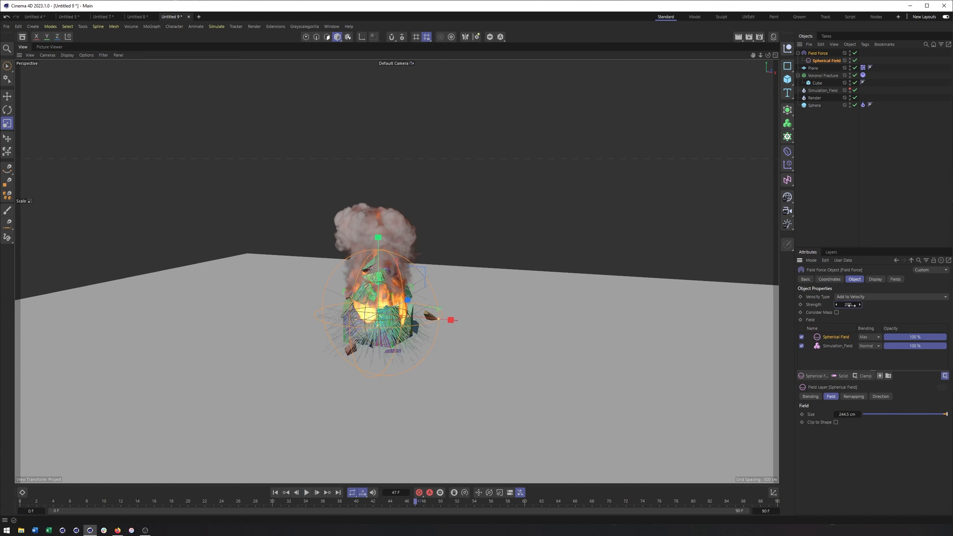
click(275, 493)
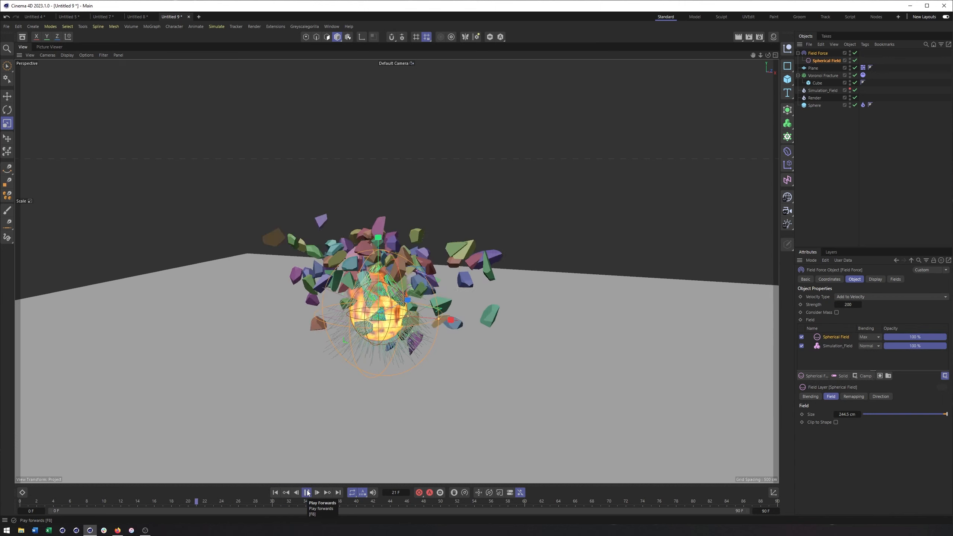
click(307, 492)
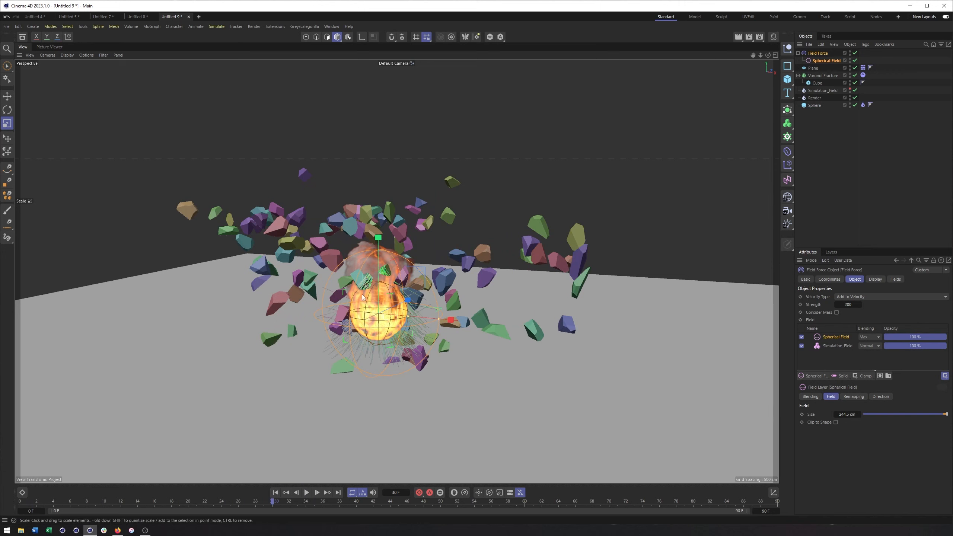
click(276, 492)
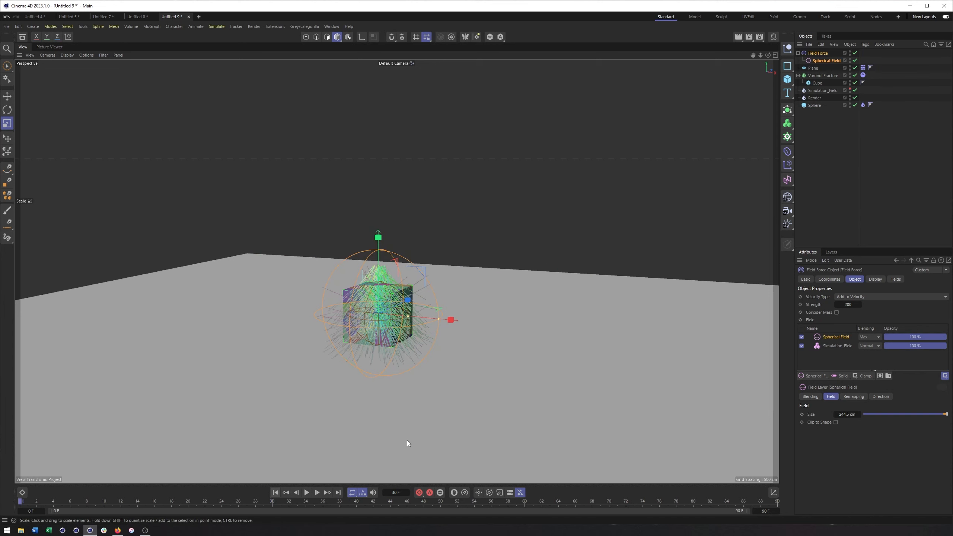
Step: Add a Pyro simulation tag to the Voronoi Fracture object
right_click(827, 74)
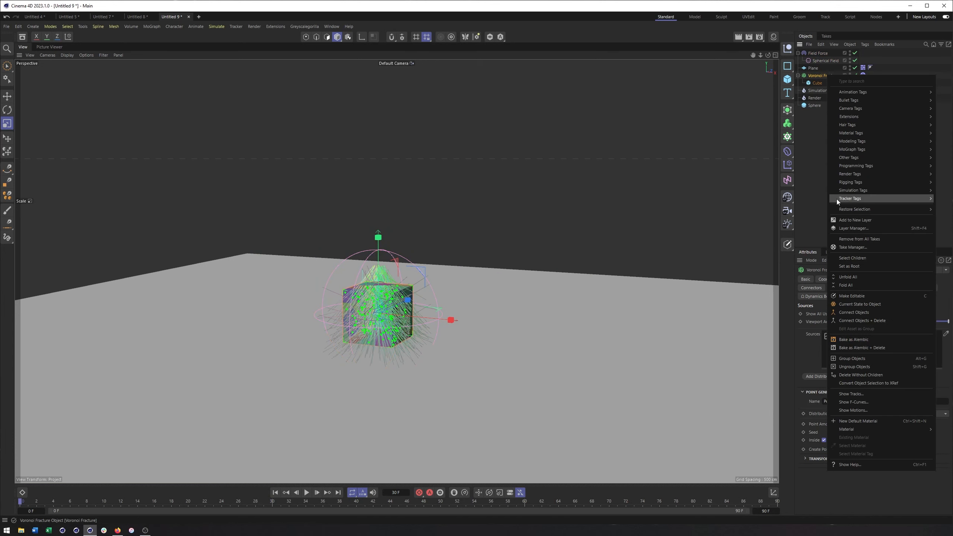
mouse_move(844, 191)
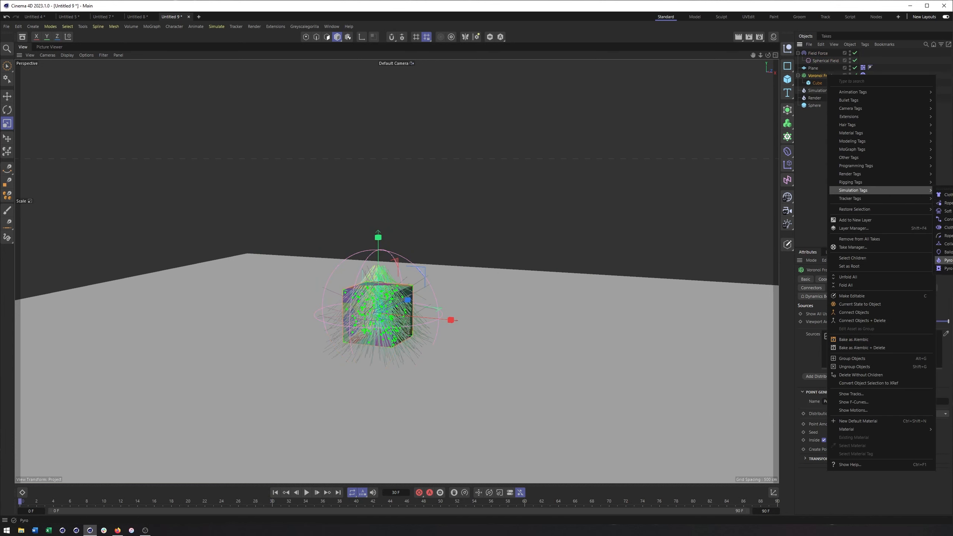
click(947, 261)
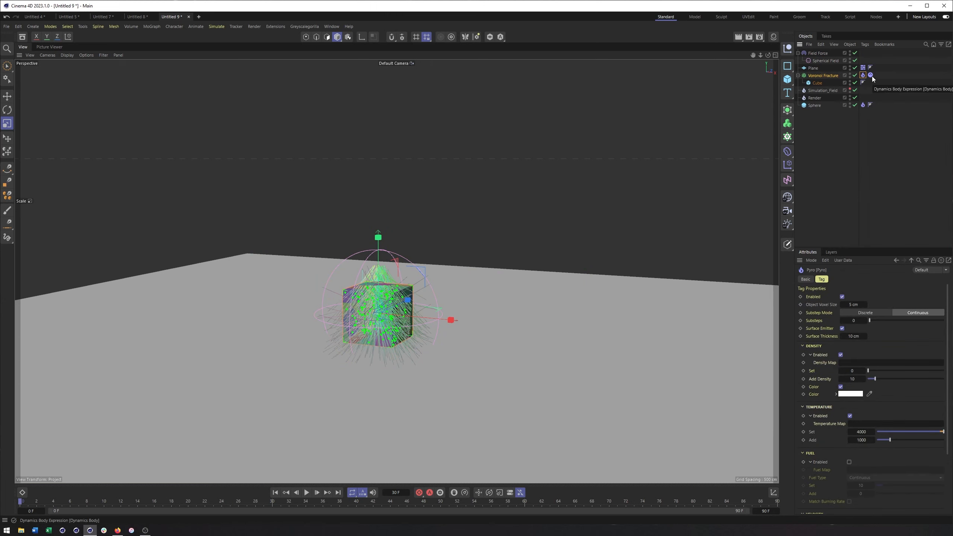
Step: Play the simulation to frame 19 and examine the burning fragments' fire trails from the side
click(306, 493)
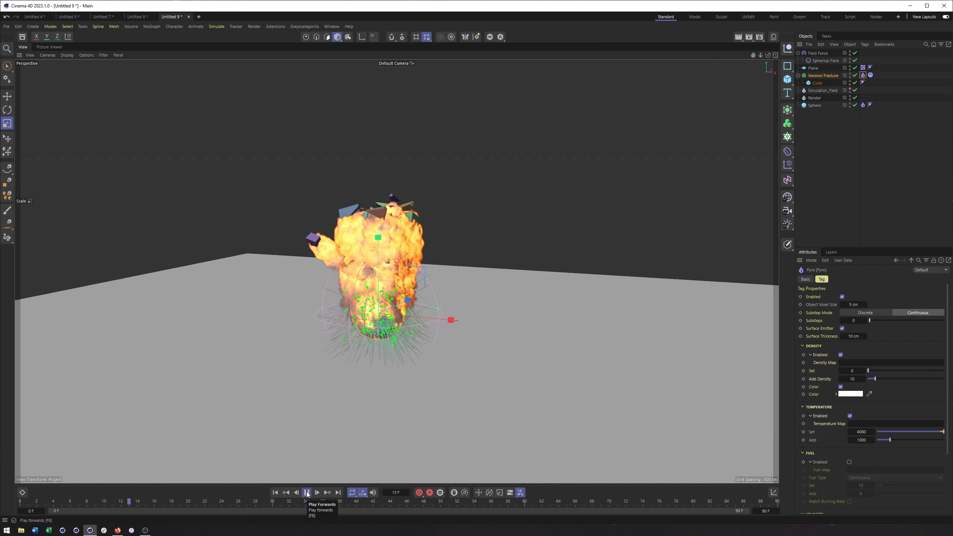
click(307, 493)
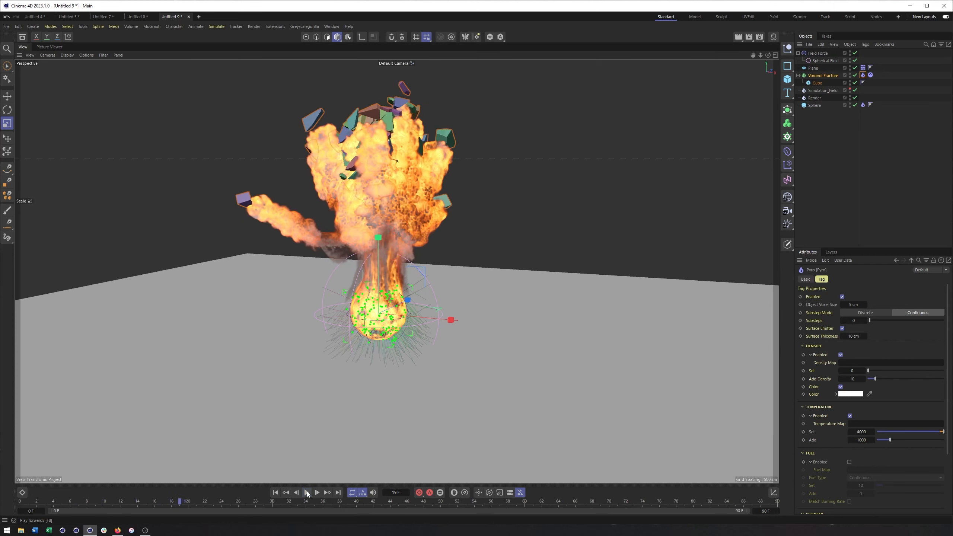
alt+middle_drag(439, 197, 474, 206)
scroll(474, 206, down, 1)
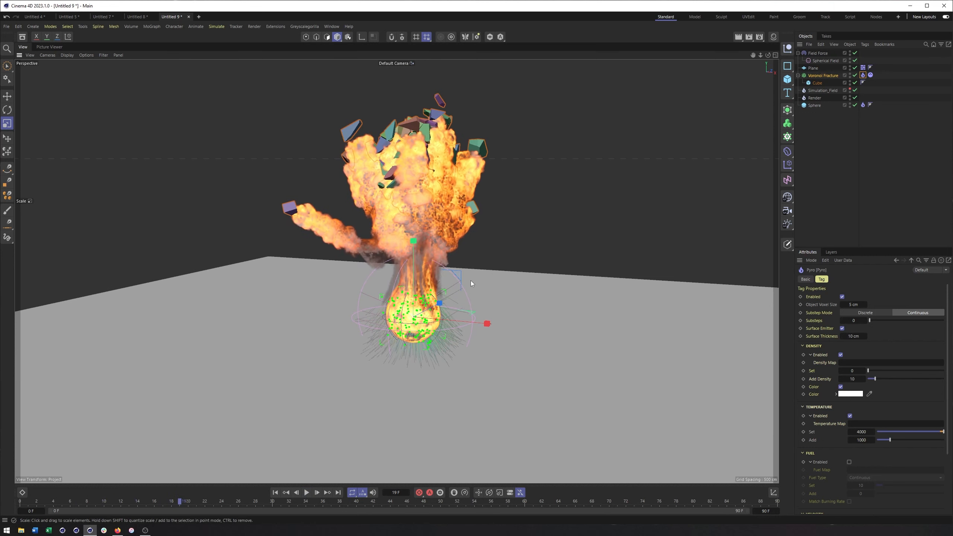
alt+right_drag(458, 242, 474, 230)
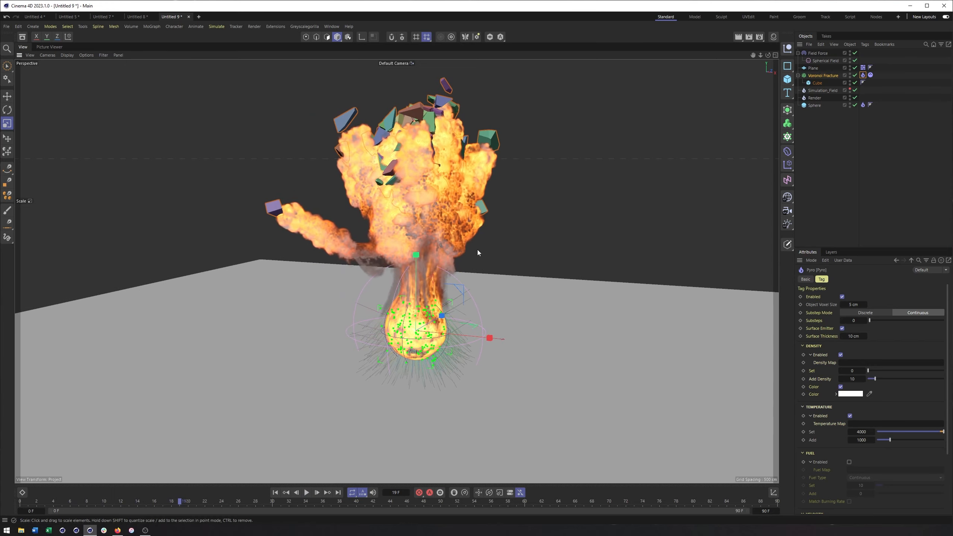
alt+drag(435, 345, 285, 299)
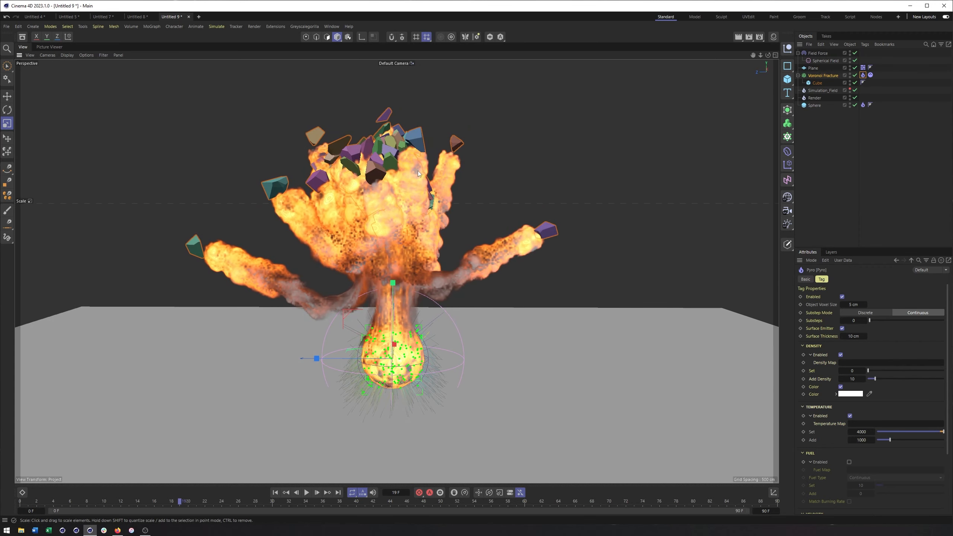
alt+drag(436, 233, 445, 228)
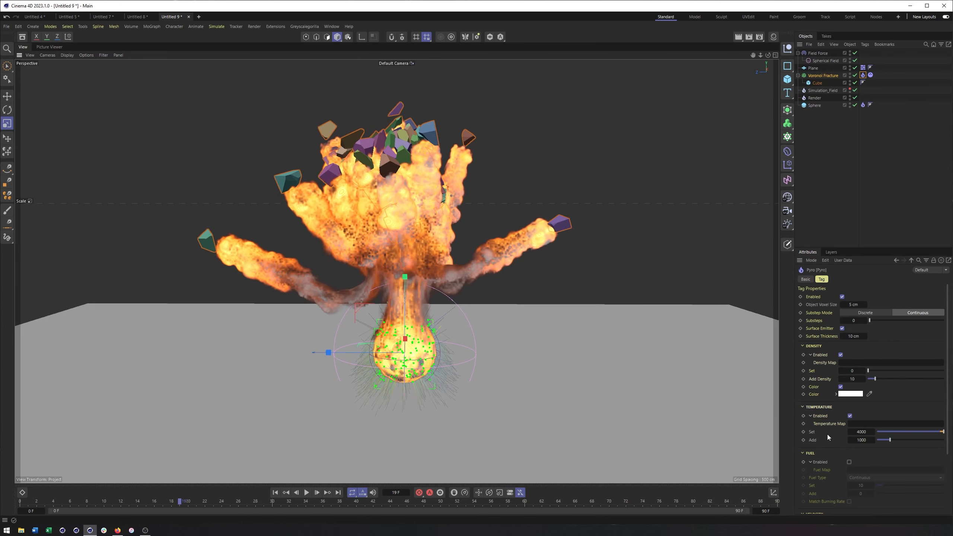
Step: Set the fragments' Pyro temperature Add to 0, play the simulation from the start to frame 22 and examine the fire trails
click(861, 440)
text(0)
alt+drag(534, 236, 536, 227)
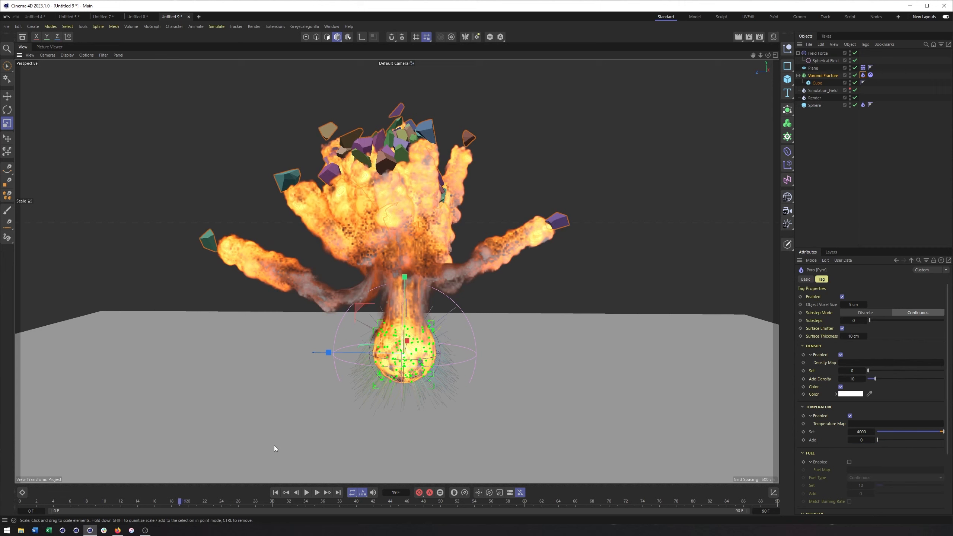
click(275, 493)
click(306, 492)
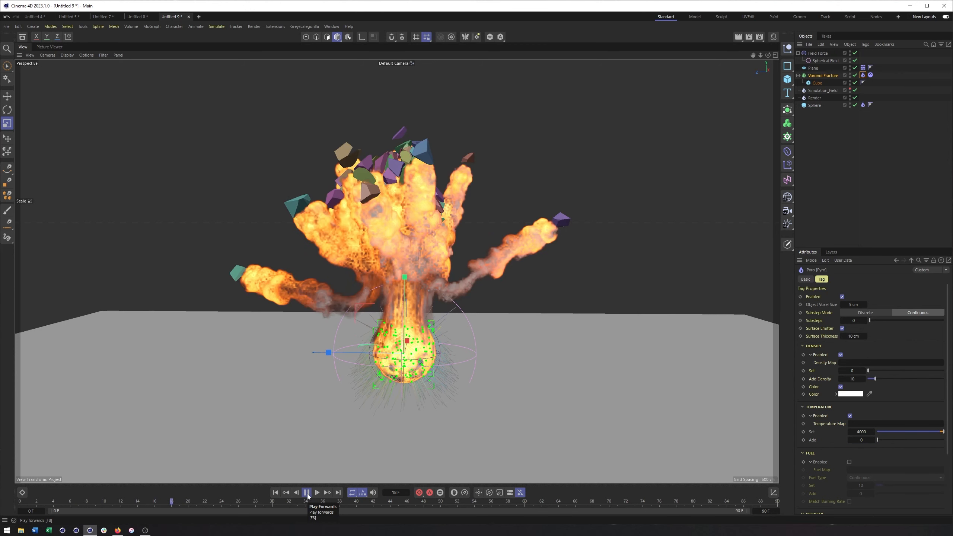
click(306, 492)
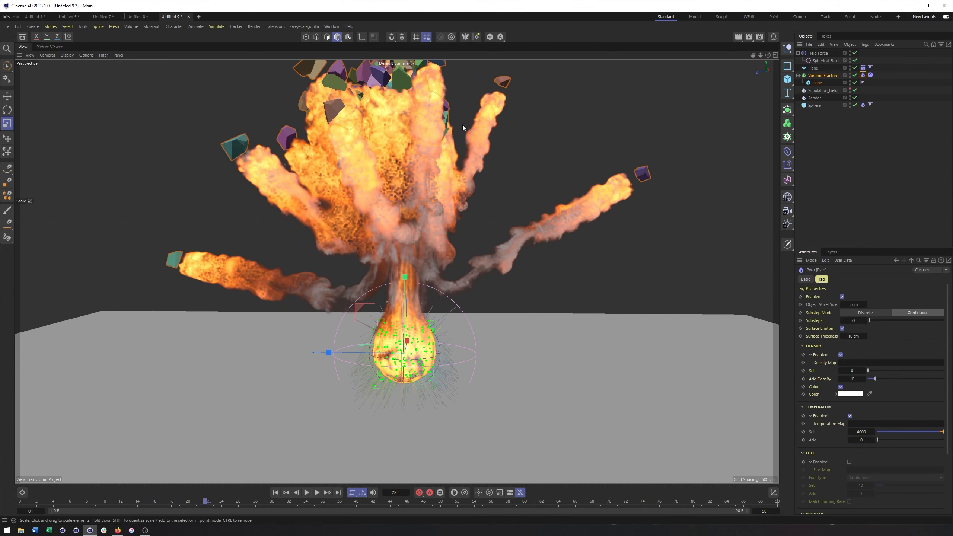
alt+middle_drag(464, 125, 458, 168)
alt+right_drag(458, 168, 445, 169)
alt+middle_drag(446, 170, 447, 189)
mouse_move(447, 187)
alt+mouse_down()
mouse_move(452, 176)
mouse_move(465, 180)
mouse_move(267, 179)
mouse_move(373, 190)
mouse_move(450, 173)
mouse_move(447, 196)
mouse_move(442, 179)
alt+mouse_up()
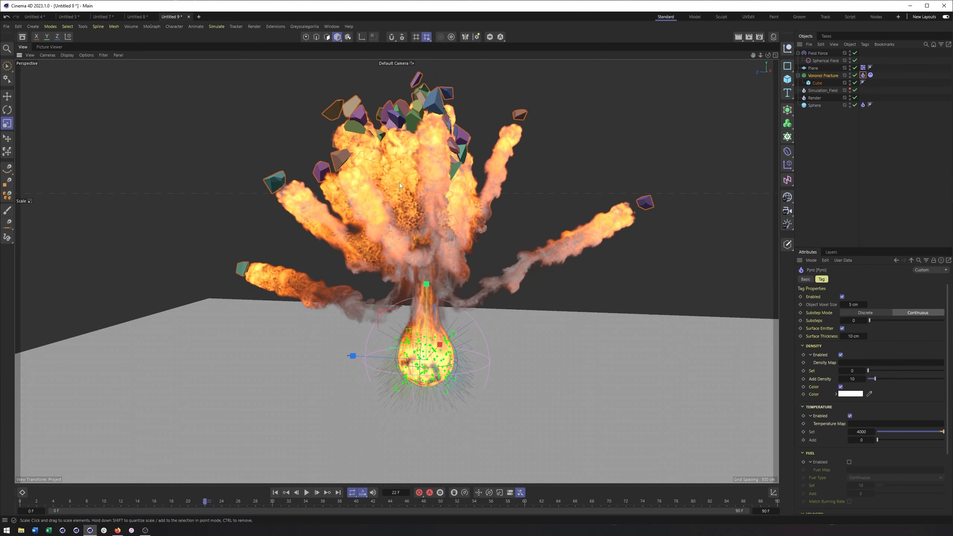
Step: Create a new project and add a Cube to the scene
click(199, 17)
alt+drag(386, 267, 430, 261)
alt+middle_drag(431, 261, 421, 284)
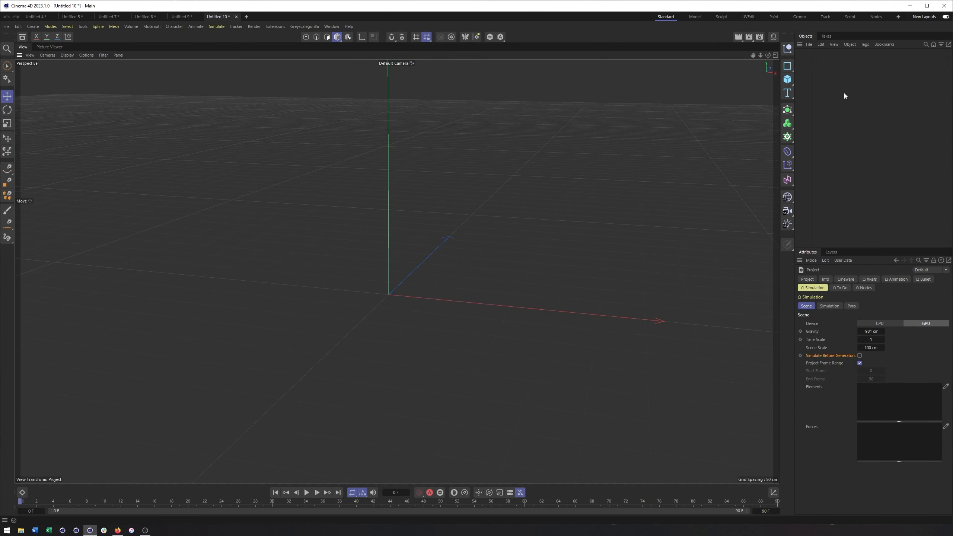
click(787, 79)
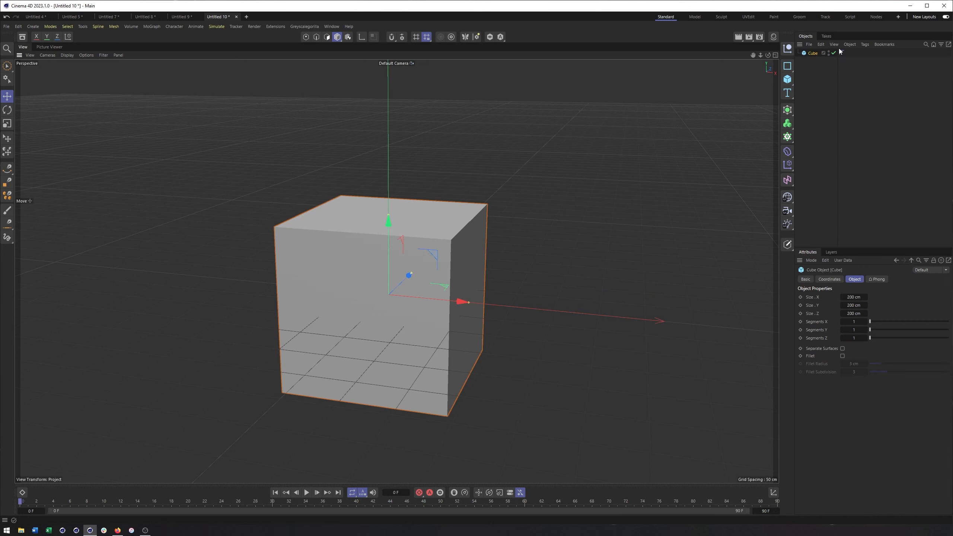
Step: Add a Pyro simulation tag to the cube and play the simulation to frame 55
right_click(812, 54)
mouse_move(842, 171)
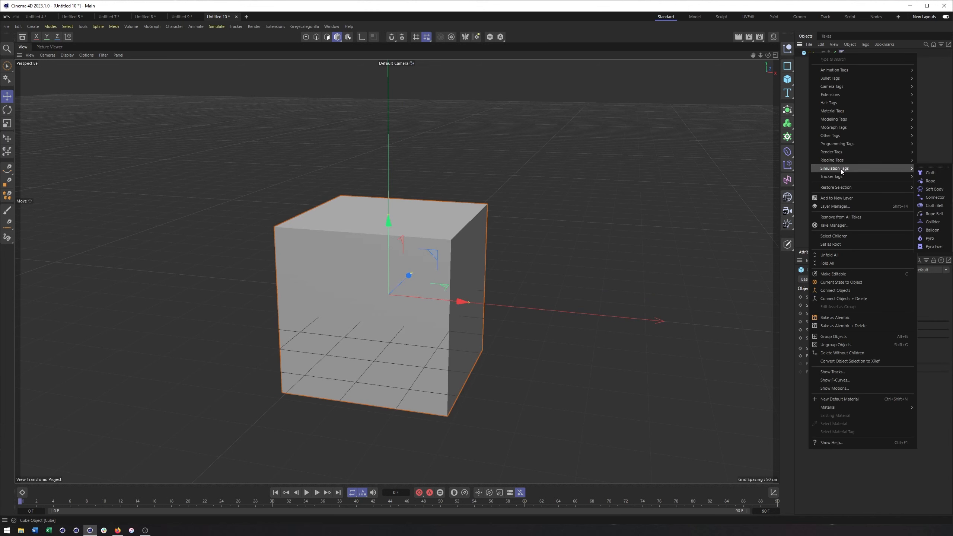
click(931, 238)
scroll(556, 235, down, 3)
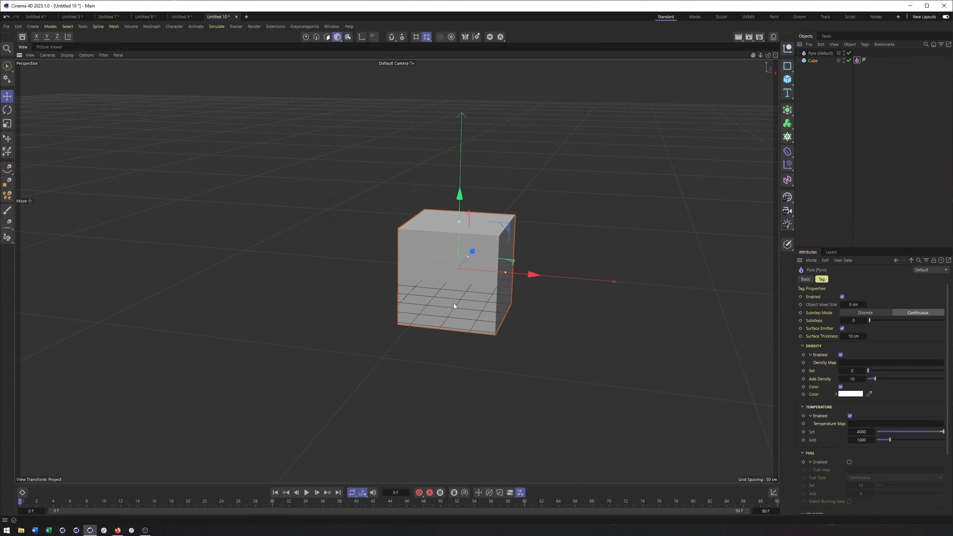
click(307, 493)
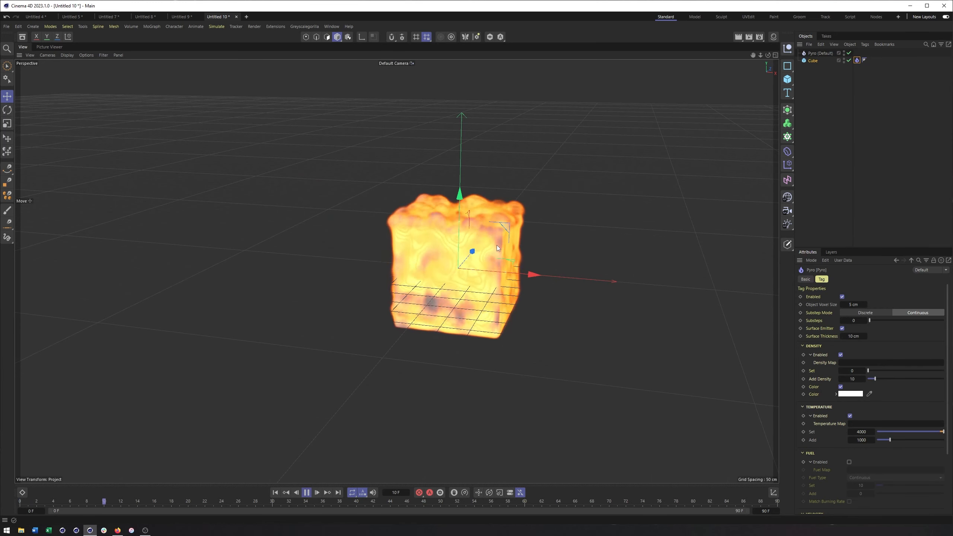
click(306, 493)
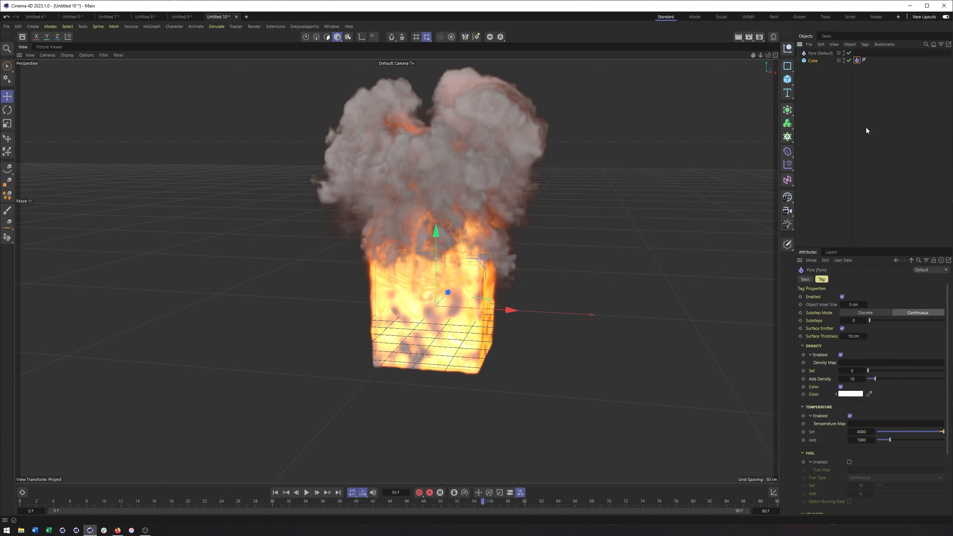
Step: Subdivide the cube into 10 segments along each axis and make it editable
click(813, 60)
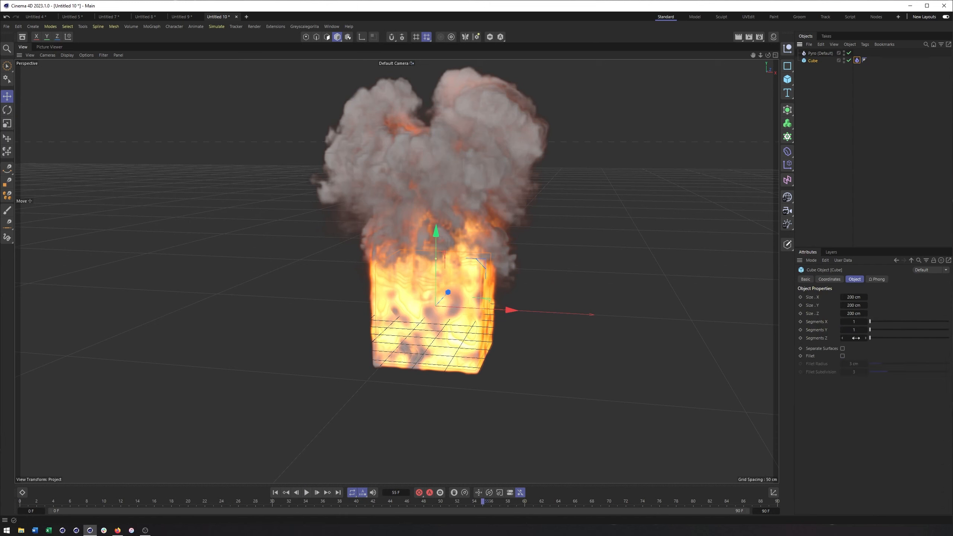
drag(871, 321, 904, 323)
drag(892, 338, 907, 339)
key(c)
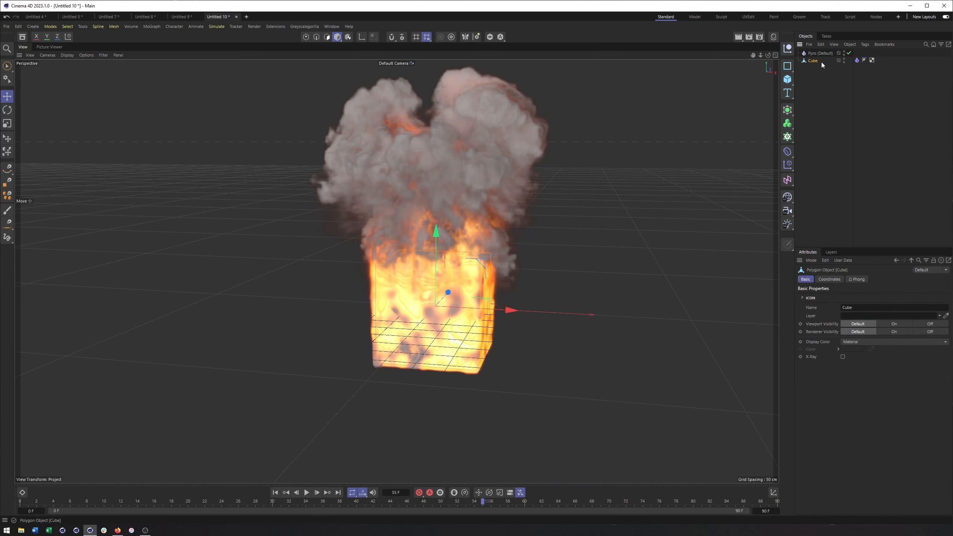
Step: Switch to Points mode, return to frame 0 and add a Vertex Map tag to the cube
click(306, 36)
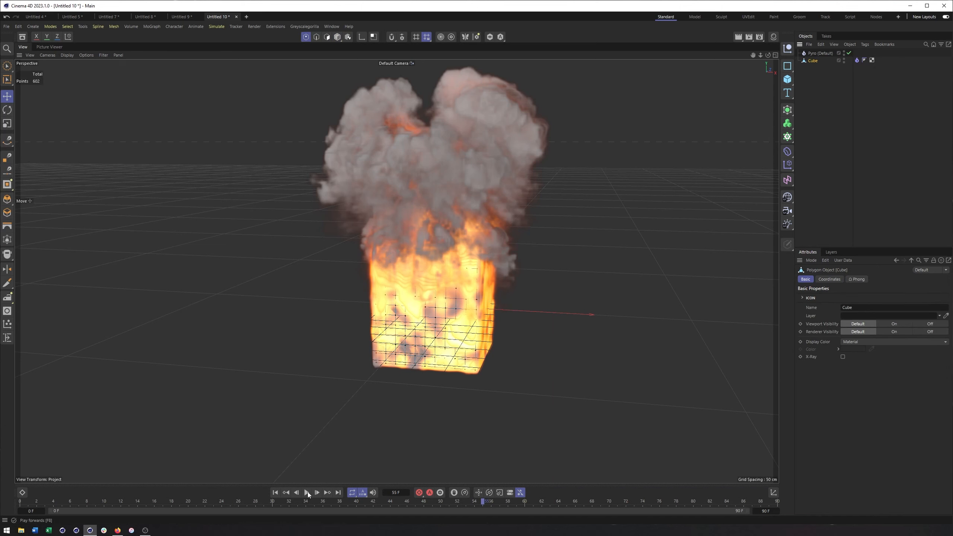
click(275, 493)
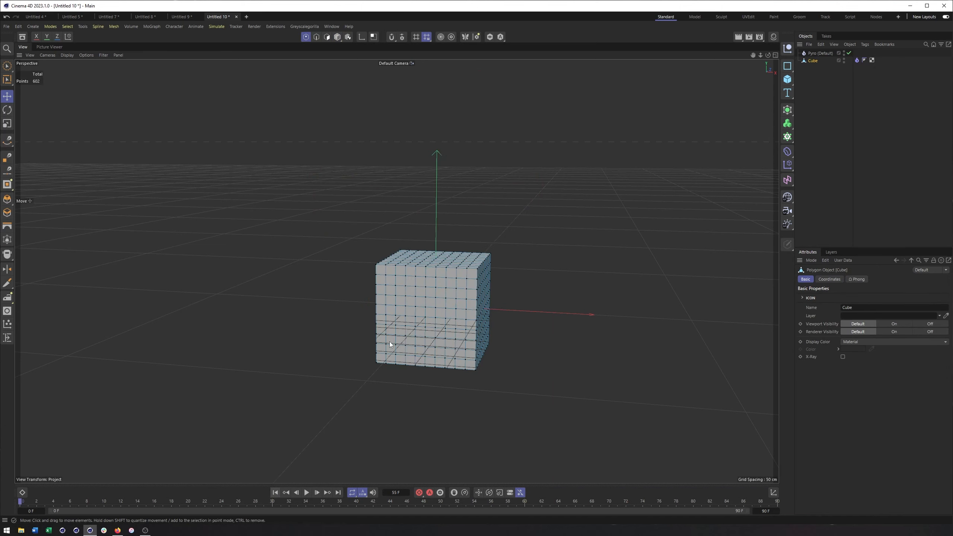
alt+drag(423, 335, 428, 325)
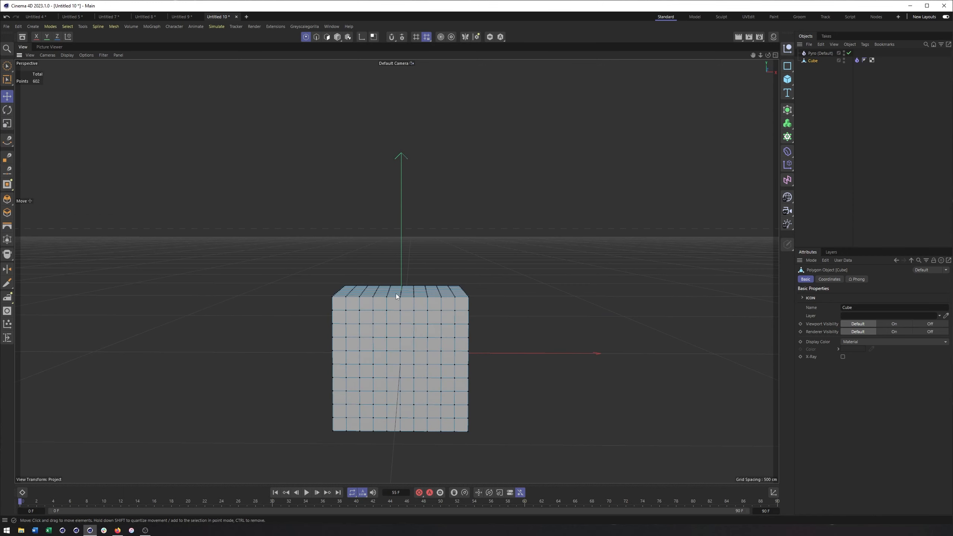
right_click(810, 61)
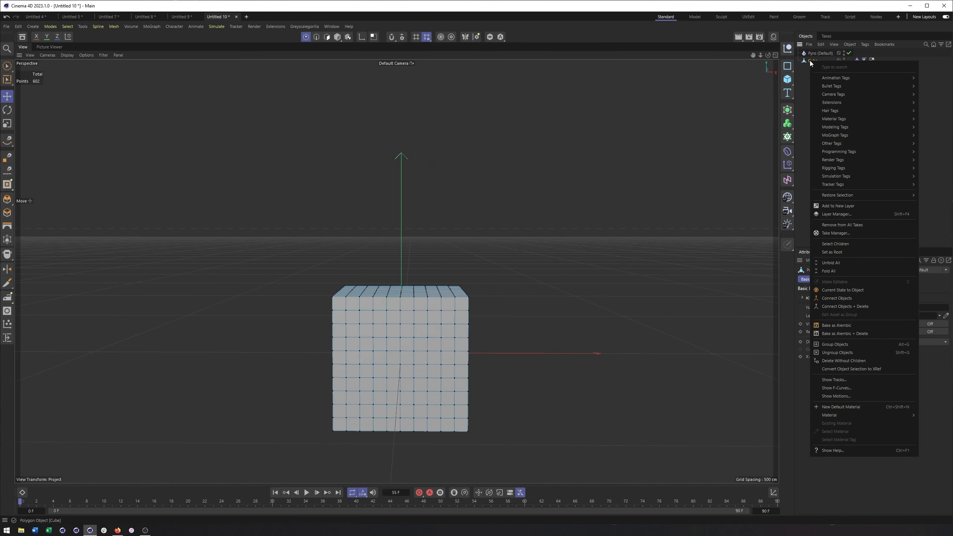
mouse_move(856, 129)
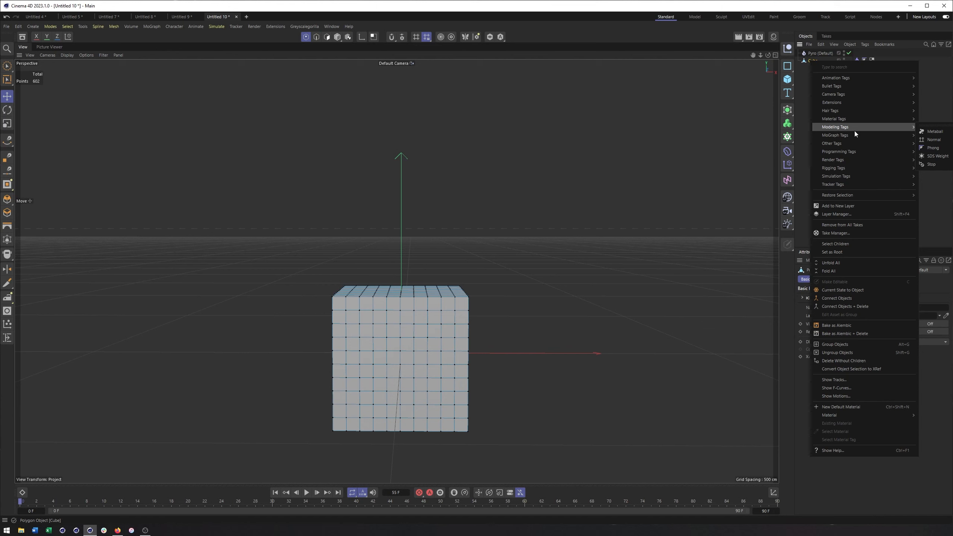
mouse_move(845, 146)
click(937, 227)
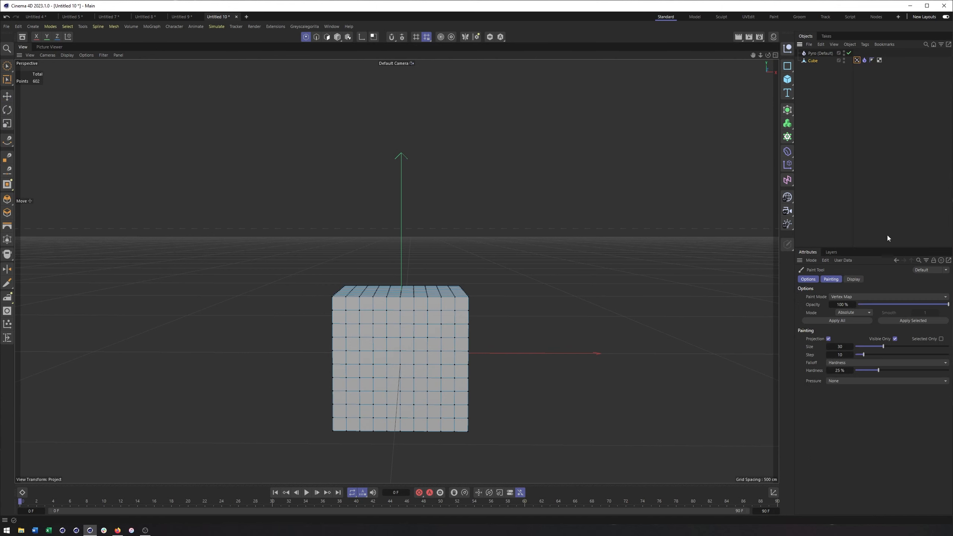
Step: Try painting vertex map weights along the cube's upper front edge and diagonally across its front face
alt+drag(477, 340, 459, 348)
alt+middle_drag(459, 348, 470, 319)
alt+right_drag(471, 320, 450, 317)
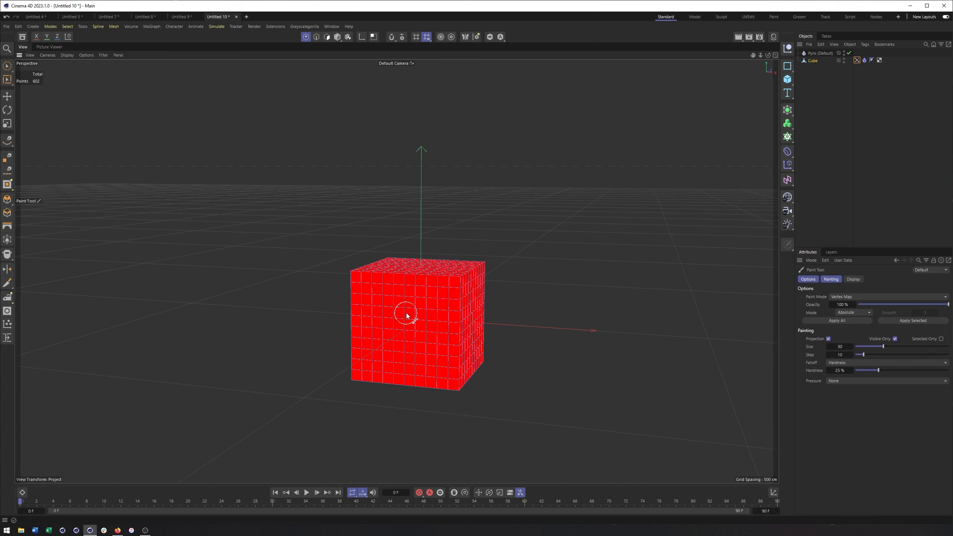
alt+right_drag(419, 299, 460, 290)
alt+middle_drag(461, 290, 450, 279)
mouse_move(476, 253)
alt+mouse_down()
mouse_move(464, 262)
mouse_move(477, 258)
alt+mouse_up()
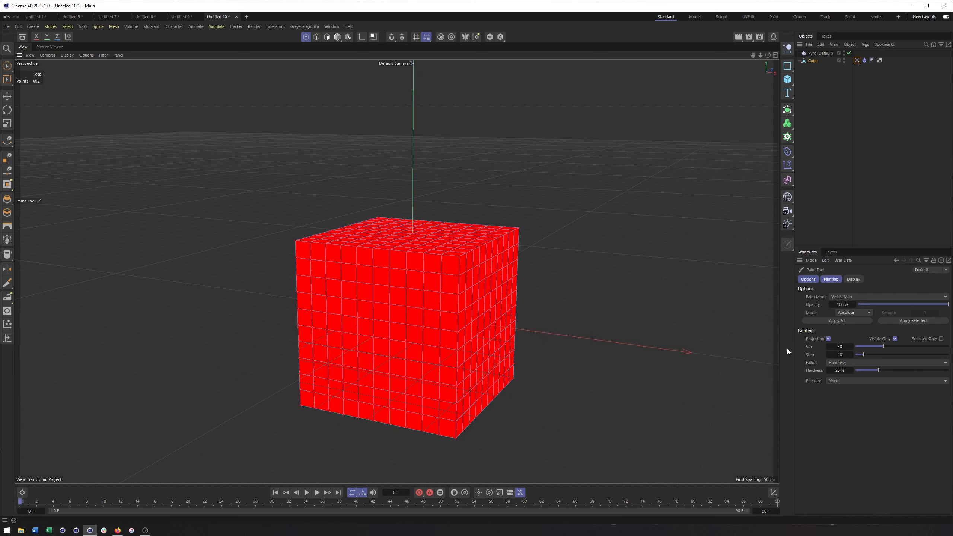
click(858, 61)
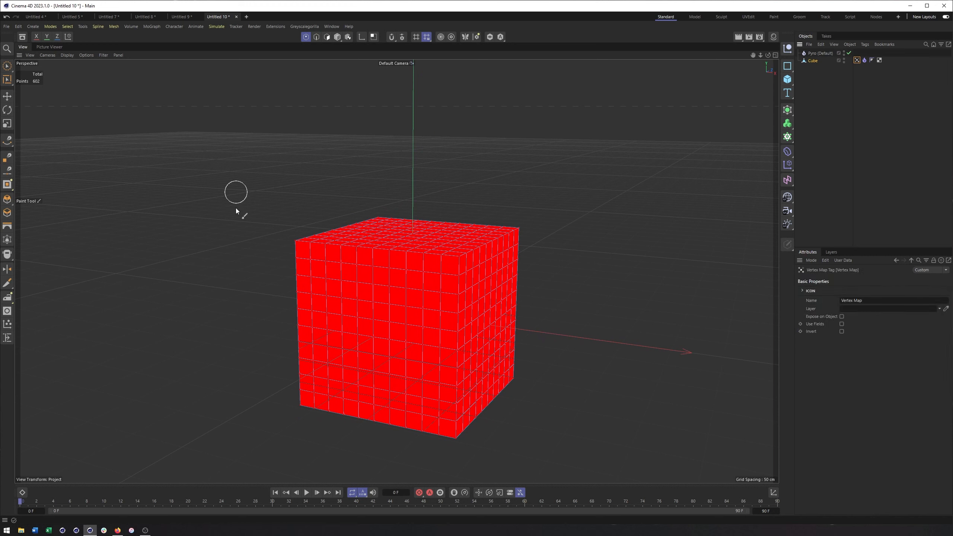
mouse_move(295, 240)
mouse_down()
mouse_move(396, 268)
mouse_move(397, 277)
mouse_up()
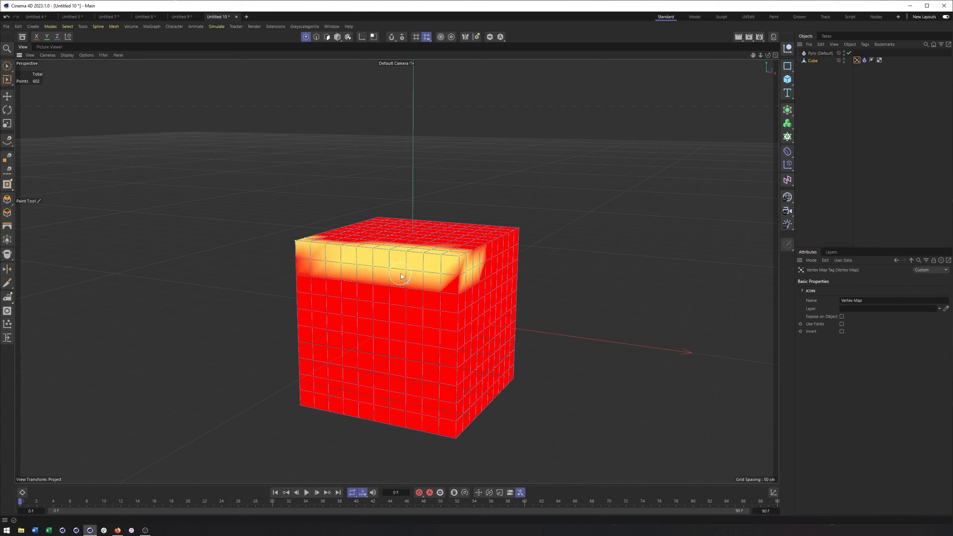
key(ctrl+z)
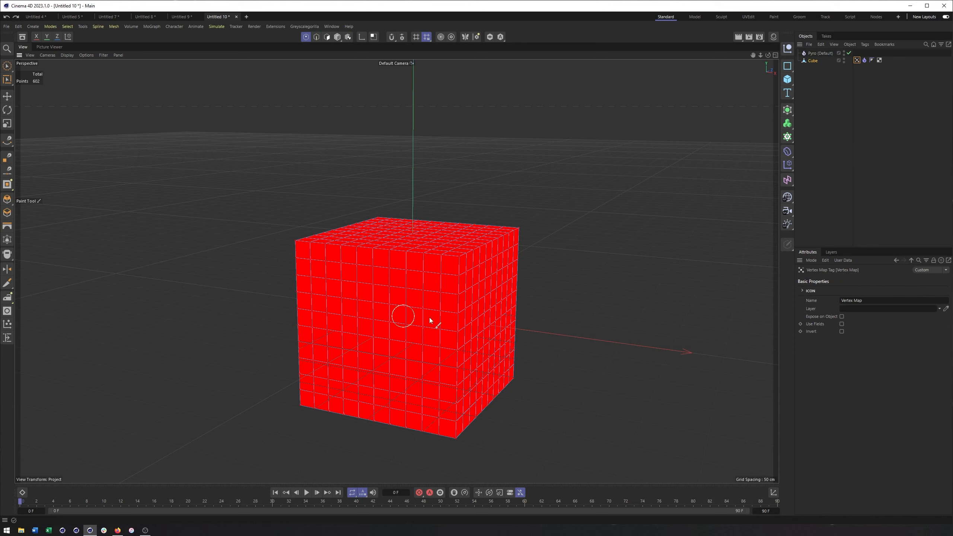
alt+middle_drag(396, 310, 387, 308)
drag(454, 247, 342, 376)
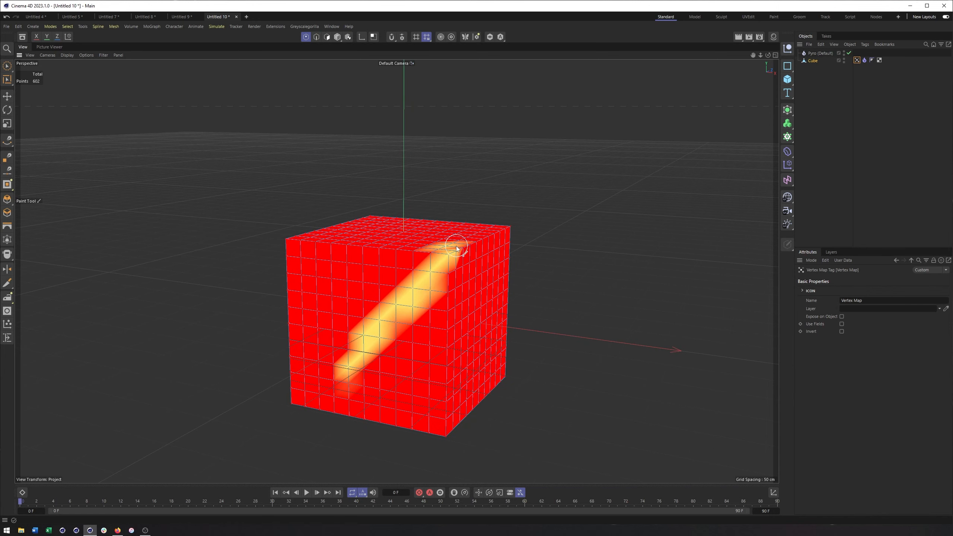
key(ctrl+z)
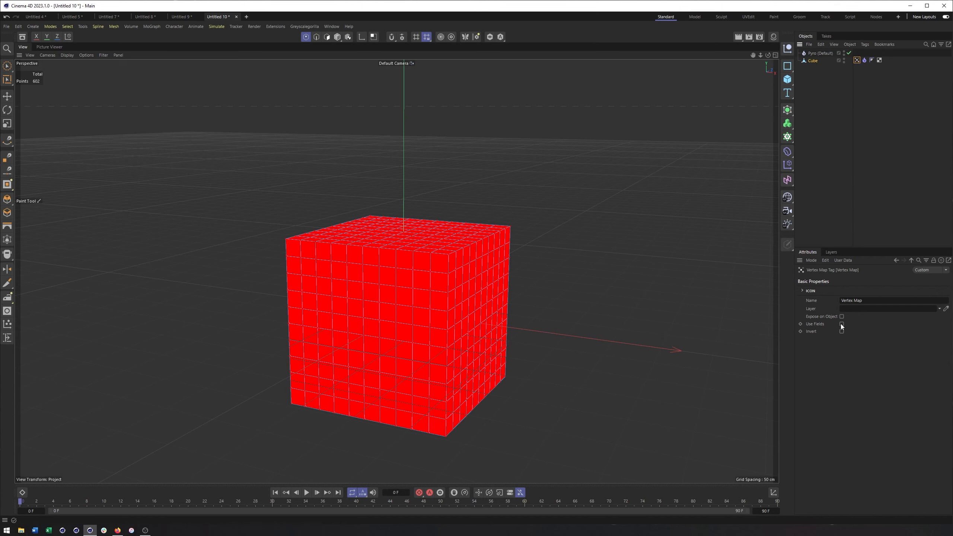
Step: Enable Use Fields on the Vertex Map tag and add a Linear Field to its field list
alt+drag(543, 317, 548, 316)
alt+right_drag(548, 317, 471, 312)
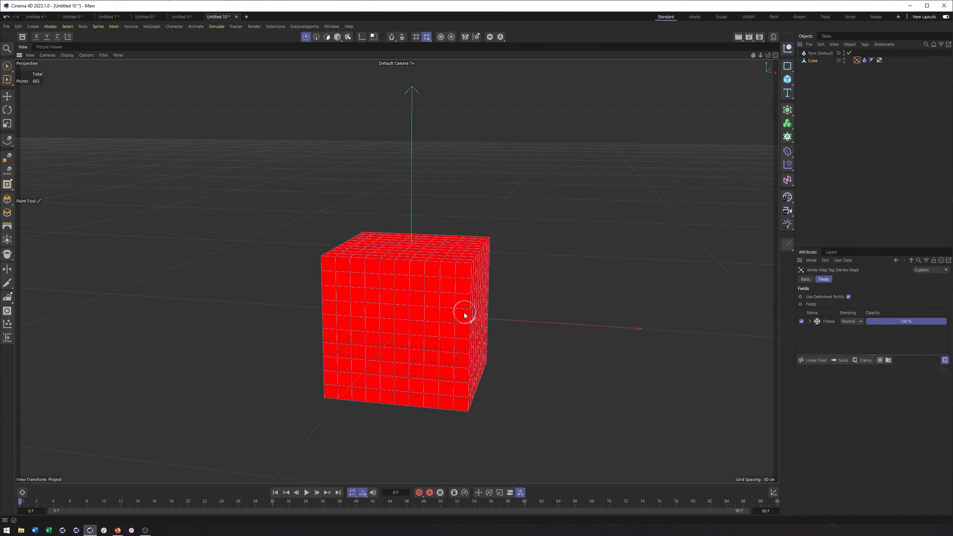
alt+drag(471, 313, 484, 306)
click(810, 361)
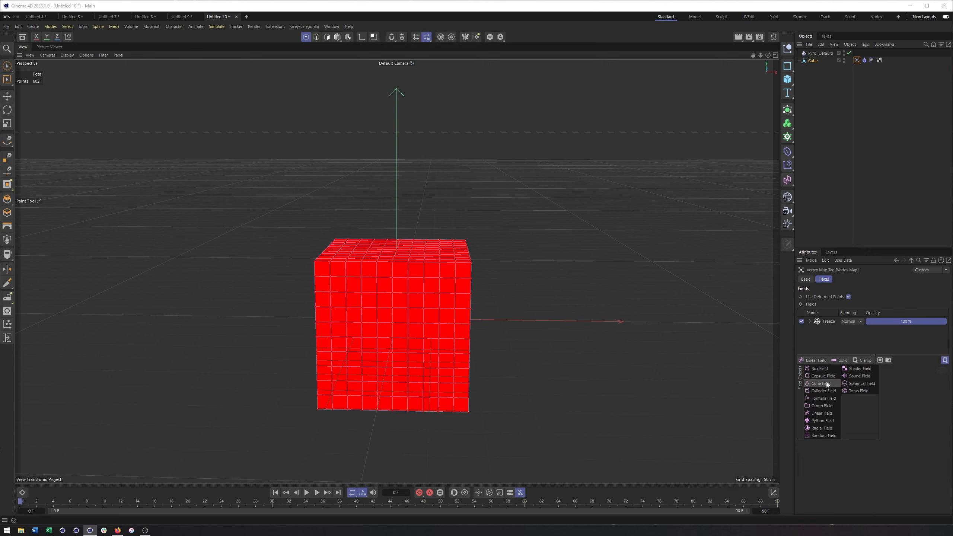
click(820, 411)
scroll(450, 344, down, 5)
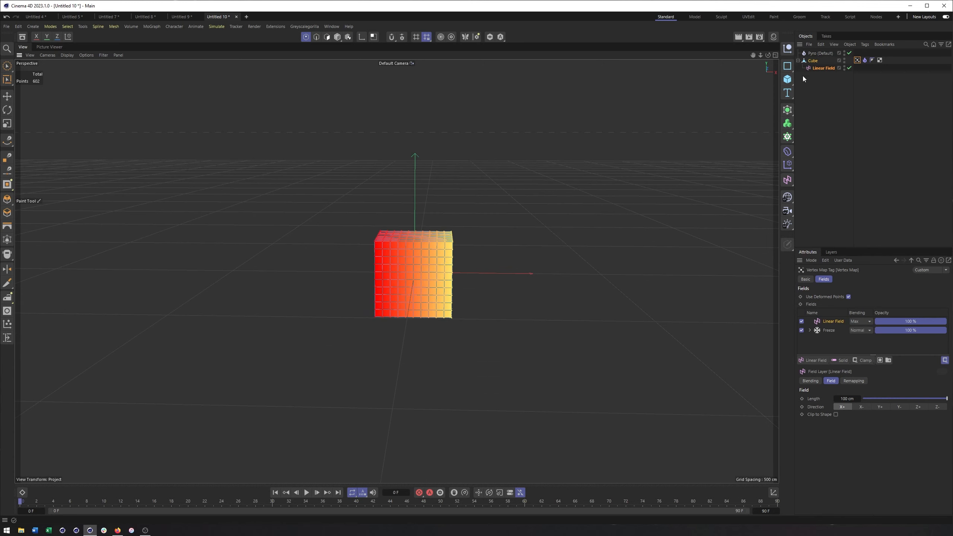
Step: Switch to Model mode and move the Linear Field to the side of the cube and above it
click(819, 69)
scroll(432, 246, down, 3)
alt+right_drag(281, 247, 339, 240)
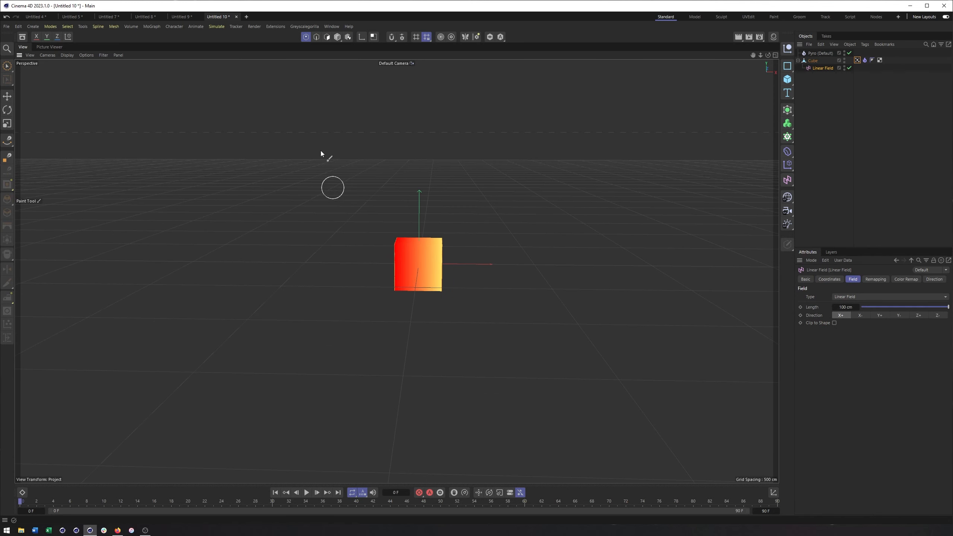
click(337, 36)
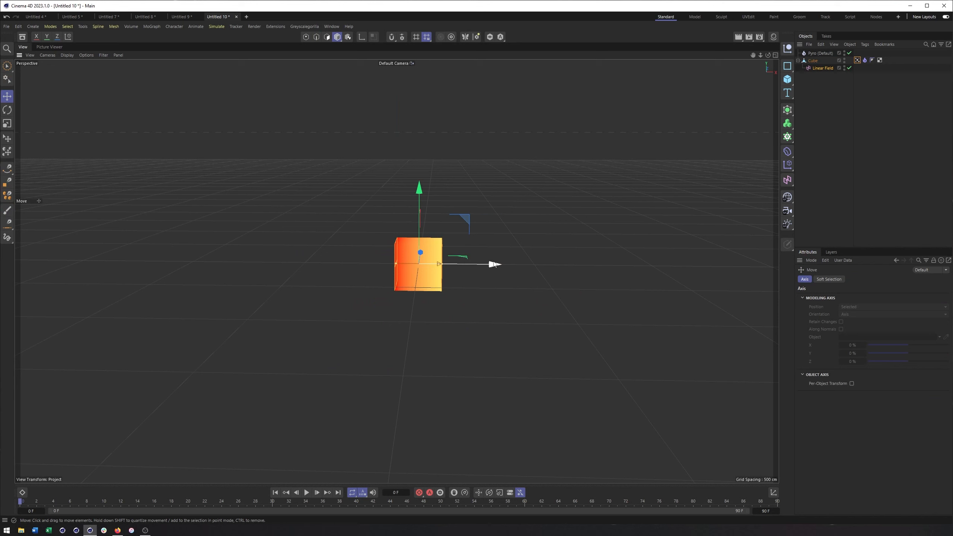
drag(495, 264, 522, 264)
drag(504, 216, 522, 162)
scroll(454, 230, up, 5)
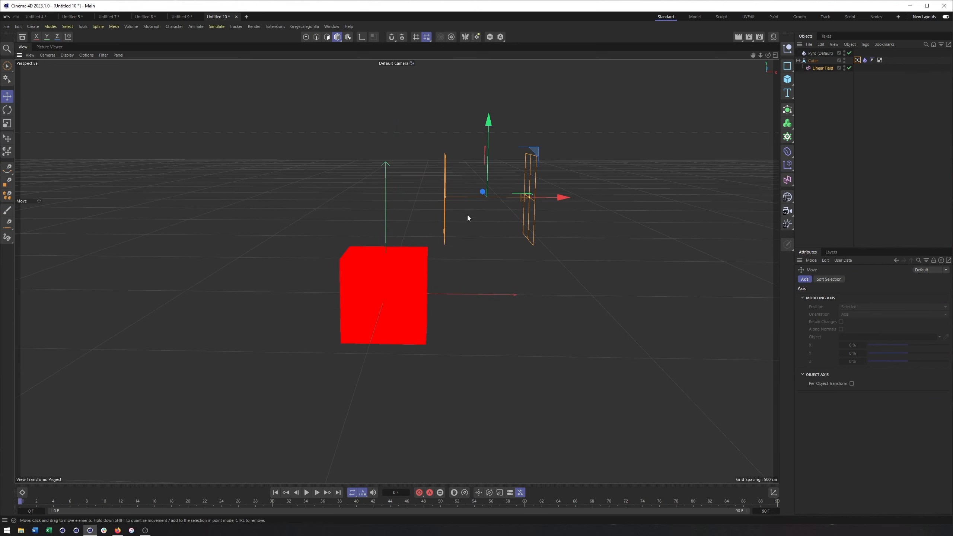
mouse_move(563, 197)
mouse_down()
mouse_move(415, 195)
mouse_move(564, 198)
mouse_up()
Step: Rotate the Linear Field 90° so its X axis points down, and lower it about 295 cm beside the cube
key(r)
drag(519, 162, 530, 228)
key(e)
drag(489, 273, 501, 385)
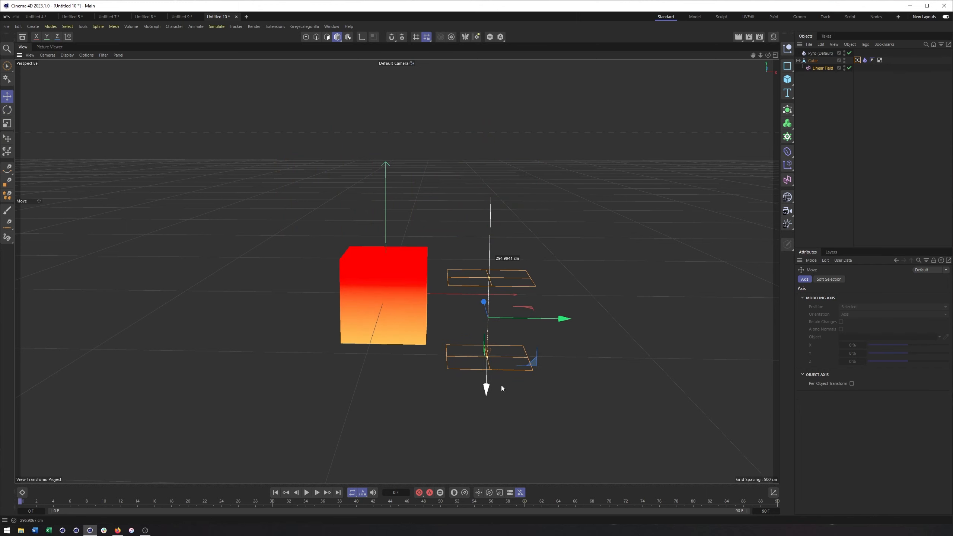
mouse_move(447, 319)
alt+mouse_down()
mouse_move(445, 300)
mouse_move(439, 311)
alt+mouse_up()
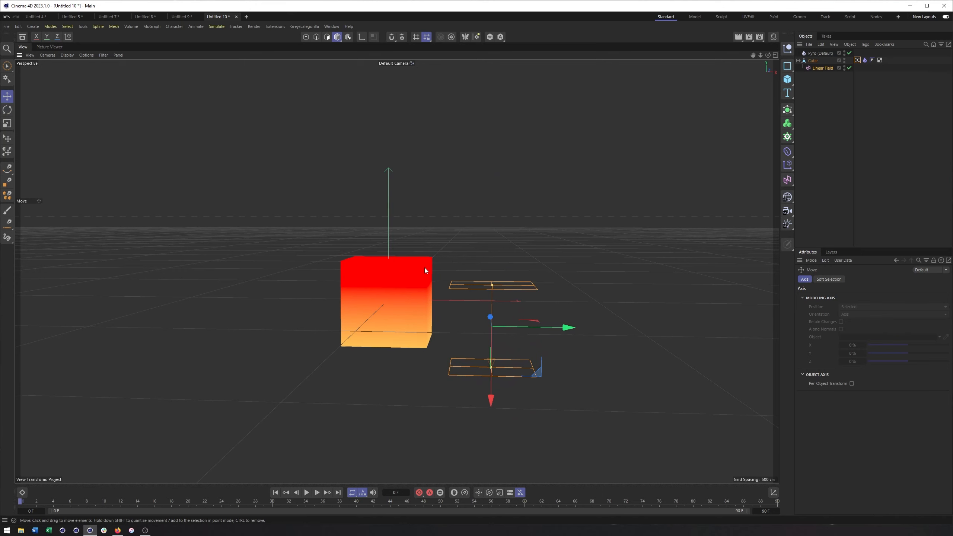
alt+drag(426, 263, 391, 320)
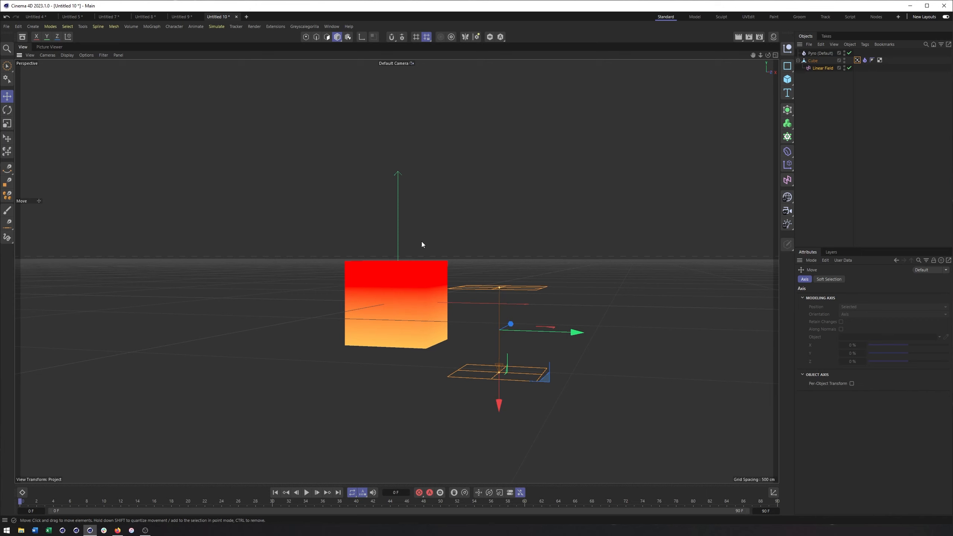
mouse_move(459, 307)
alt+mouse_down()
mouse_move(459, 317)
mouse_move(474, 307)
alt+mouse_up()
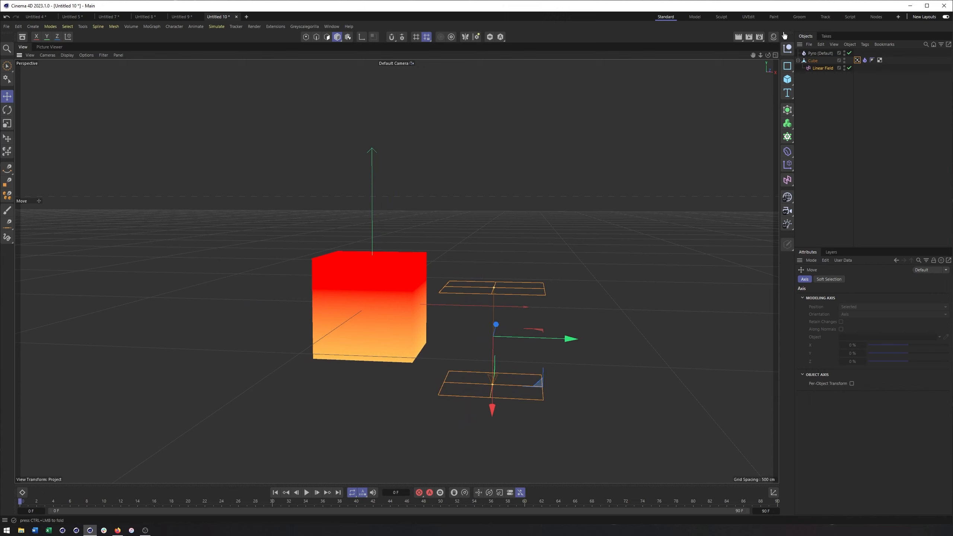
Step: Link the cube's Vertex Map to both the Density Map and the Temperature Map of its Pyro tag
click(865, 60)
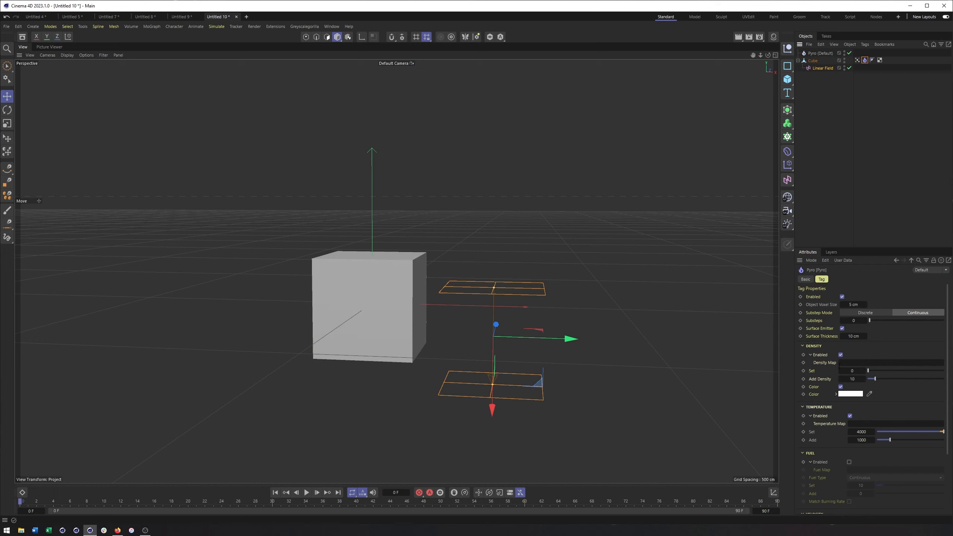
click(811, 354)
click(812, 354)
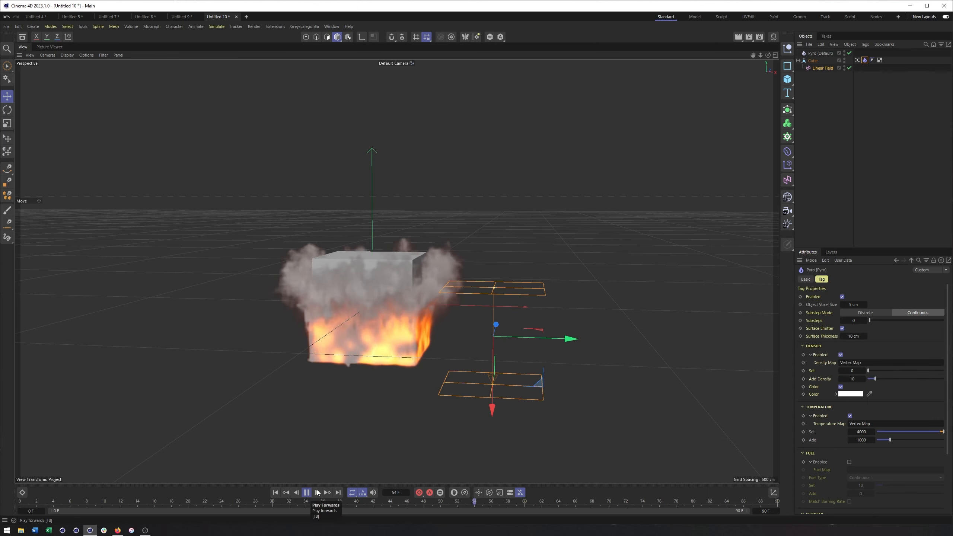
Step: Test the emission during playback by moving the Linear Field down about 200 cm and back beside the cube, then stop and rewind
drag(493, 417, 544, 481)
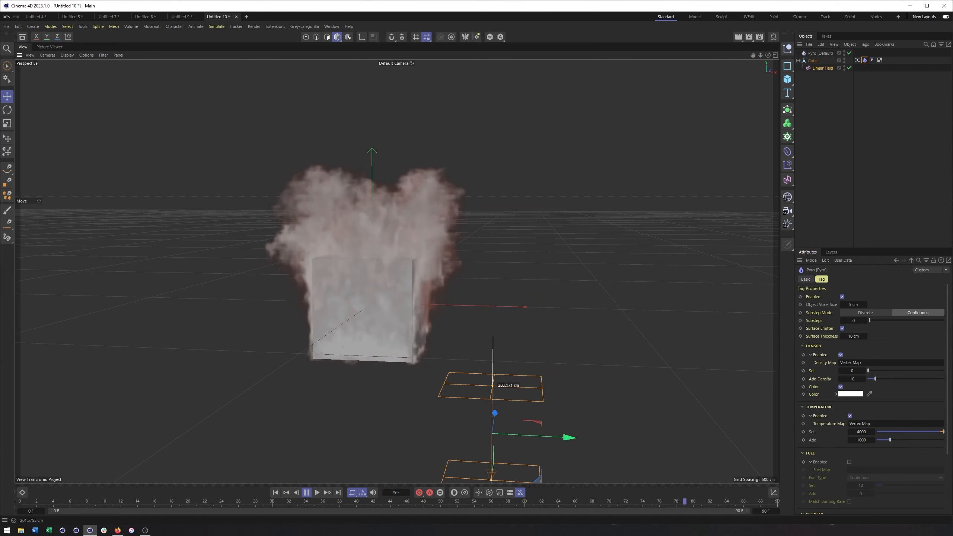
drag(545, 481, 575, 404)
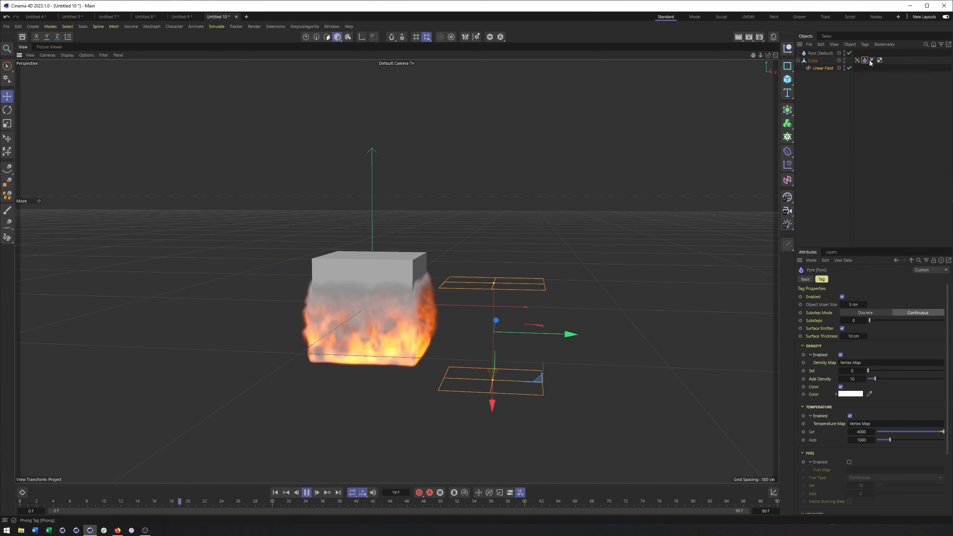
click(858, 60)
click(891, 213)
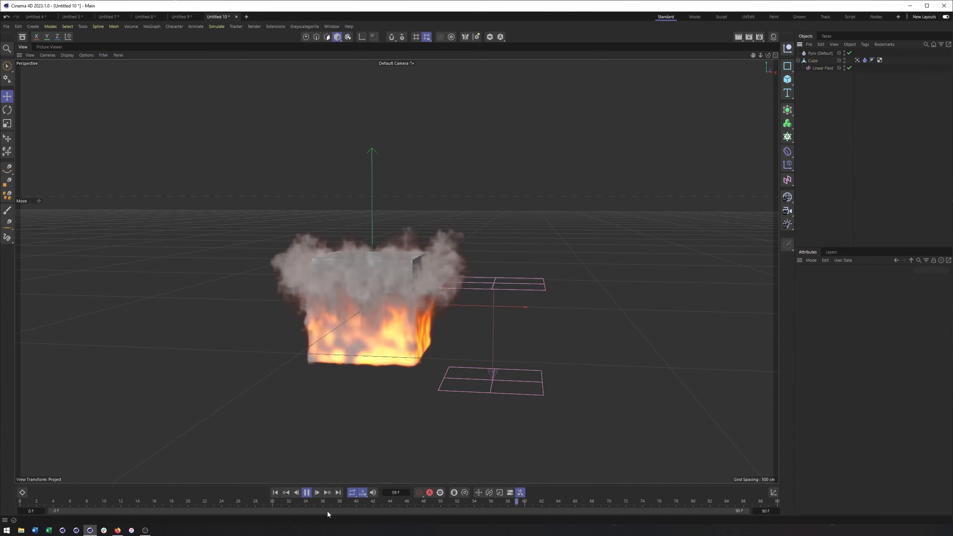
click(306, 492)
click(276, 494)
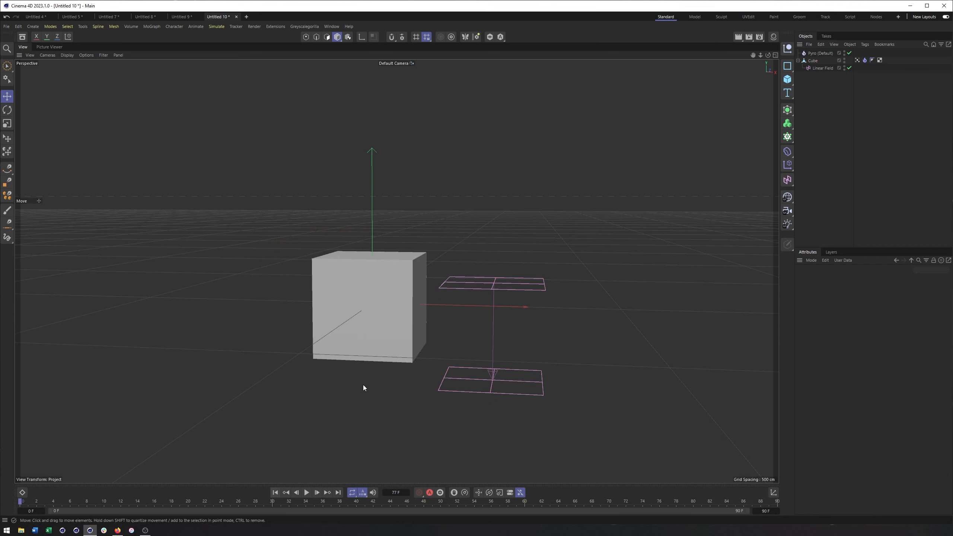
Step: Add a Random Field to the cube's Vertex Map field list and set its blending to Subtract
click(811, 61)
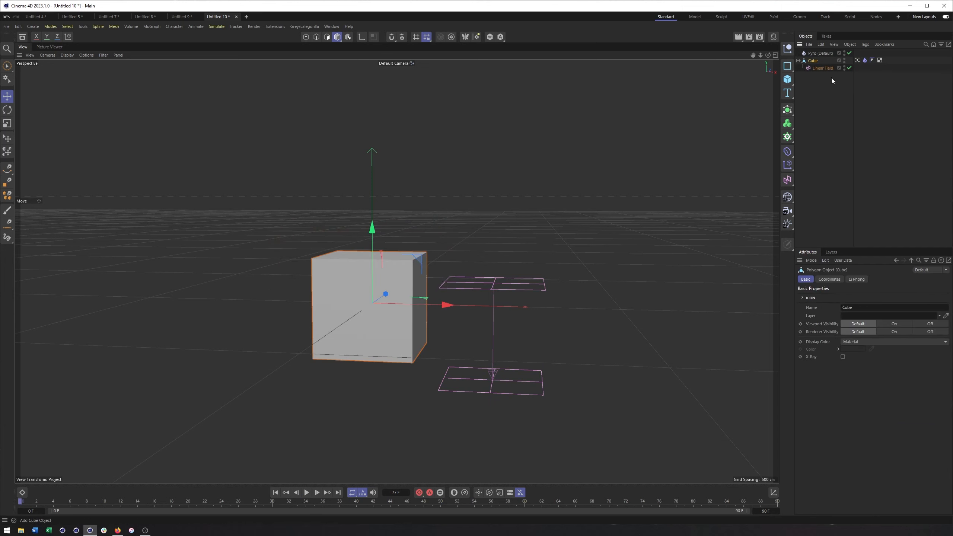
click(858, 60)
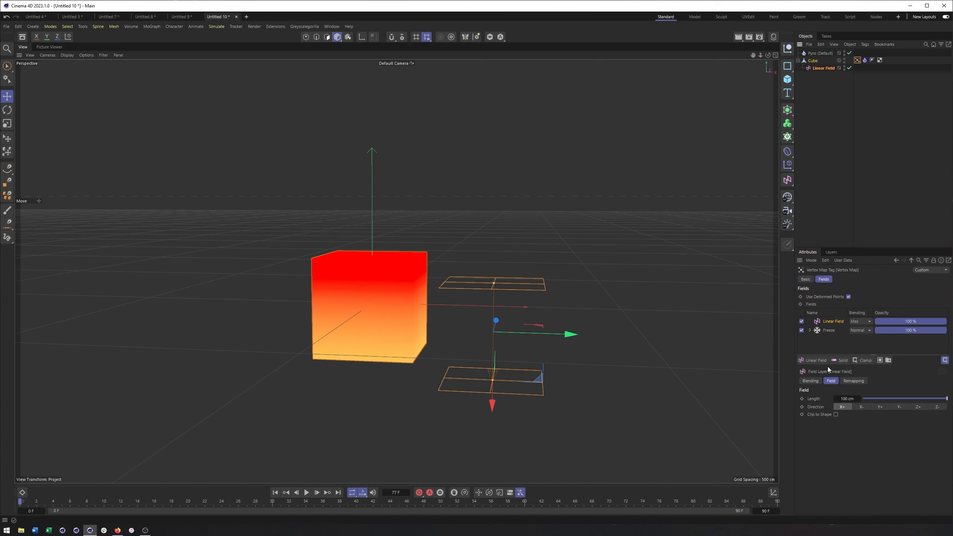
click(813, 359)
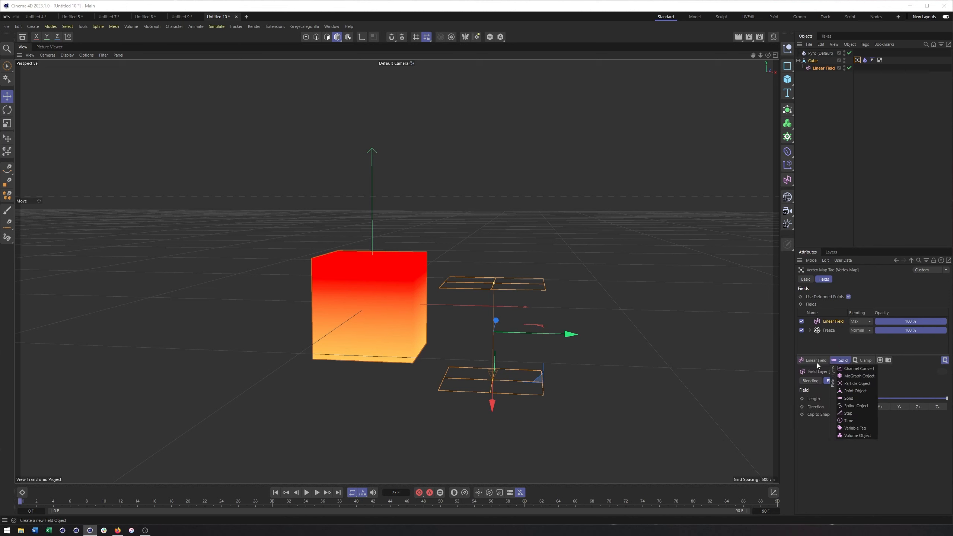
click(817, 363)
click(814, 436)
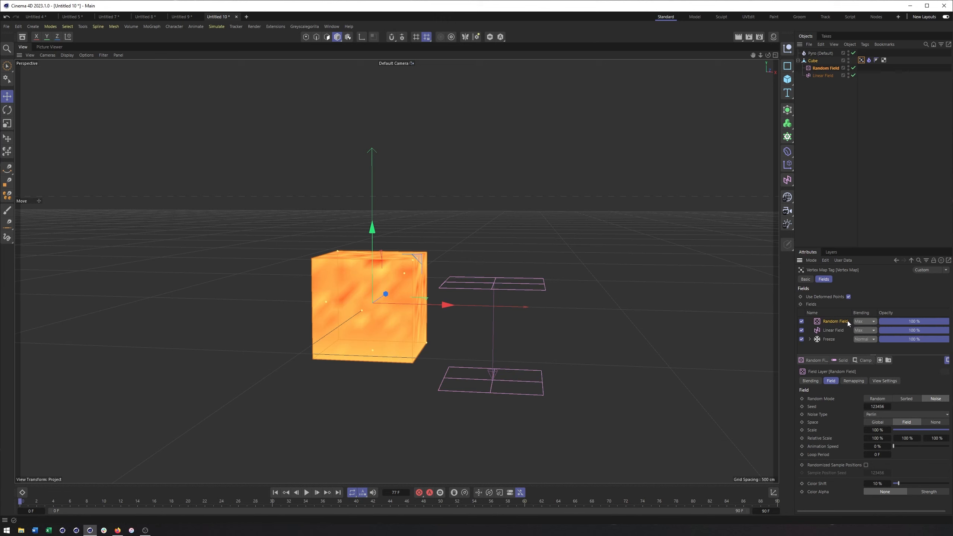
click(862, 322)
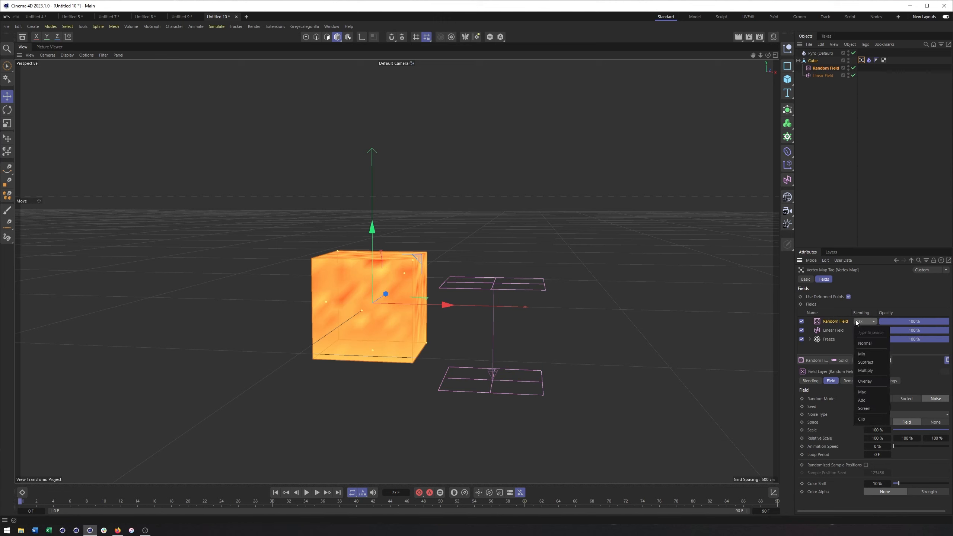
click(866, 362)
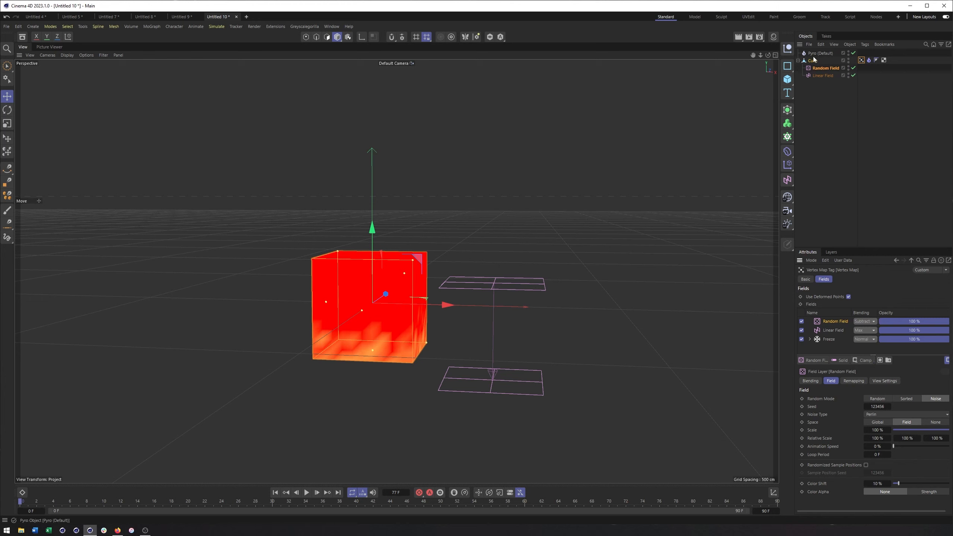
Step: Test the noisy emission by lowering the Linear Field beneath the cube during playback, then stop, rewind and raise the field beside the cube
click(818, 76)
mouse_move(495, 397)
mouse_down()
mouse_move(513, 227)
mouse_move(490, 430)
mouse_move(496, 237)
mouse_move(491, 485)
mouse_move(473, 358)
mouse_move(473, 320)
mouse_move(497, 331)
mouse_move(511, 263)
mouse_move(532, 500)
mouse_up()
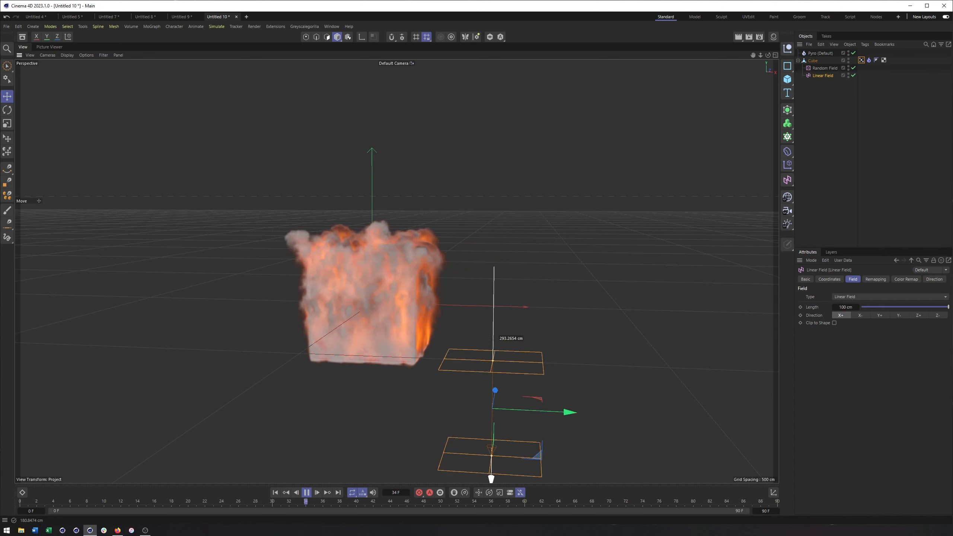
click(307, 493)
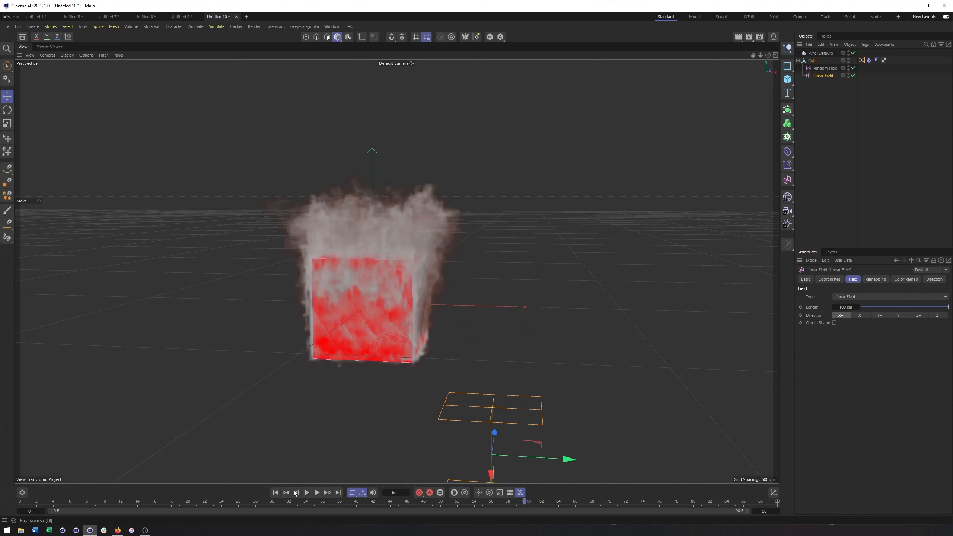
click(275, 493)
drag(491, 475, 505, 355)
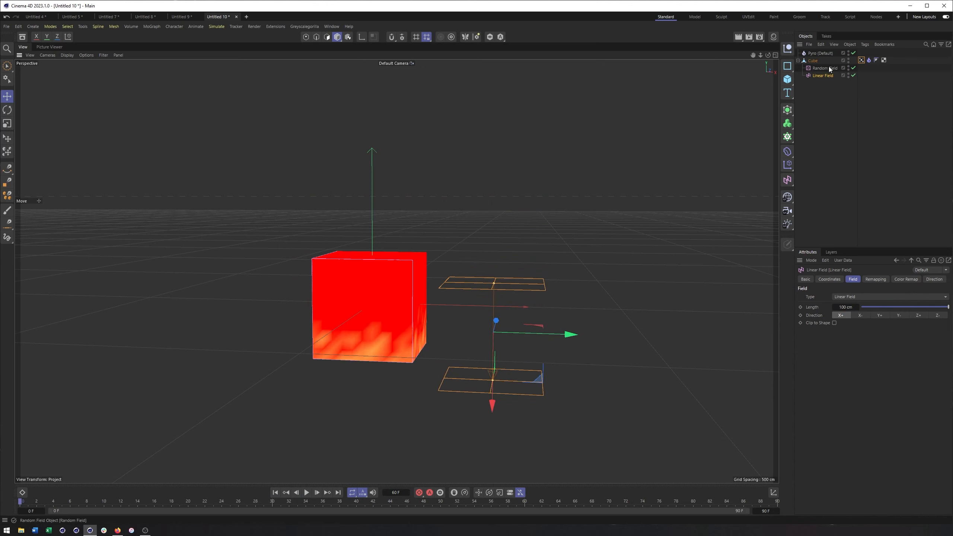
Step: Check the cube's point density in Points mode, return to Model mode and subdivide its mesh
click(809, 60)
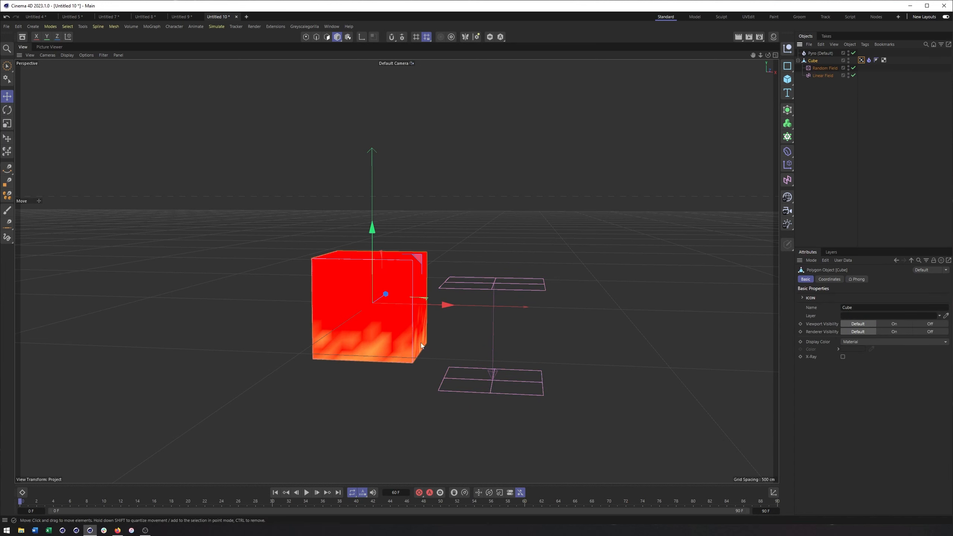
click(305, 36)
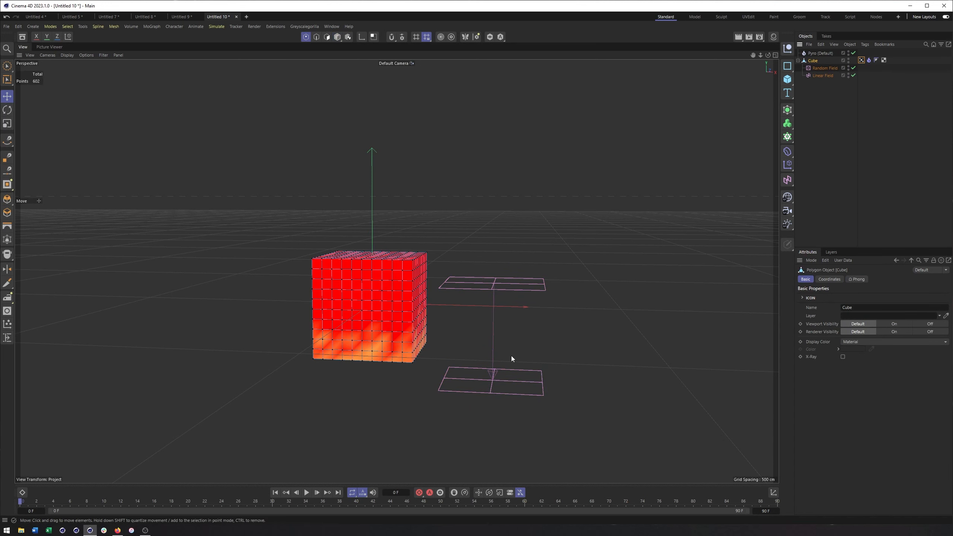
click(338, 37)
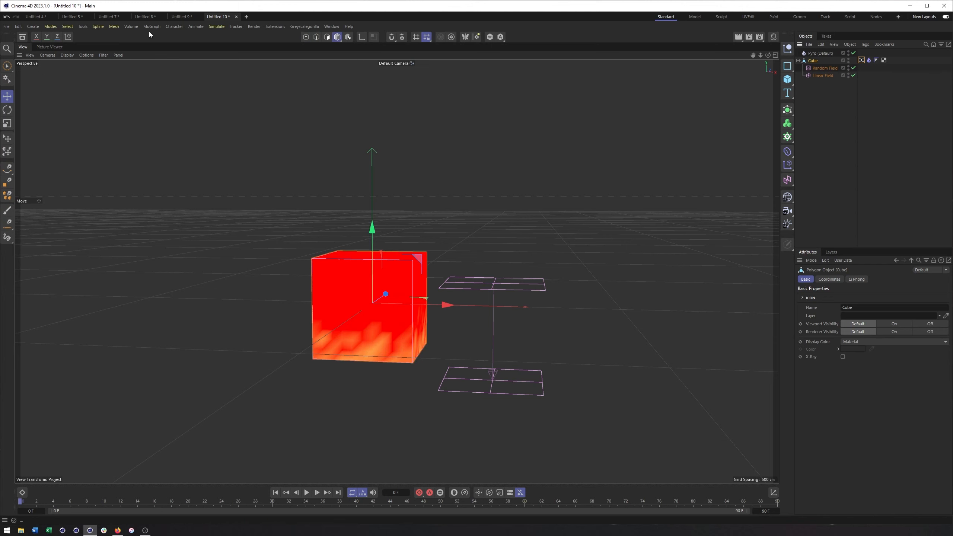
click(114, 27)
mouse_move(157, 110)
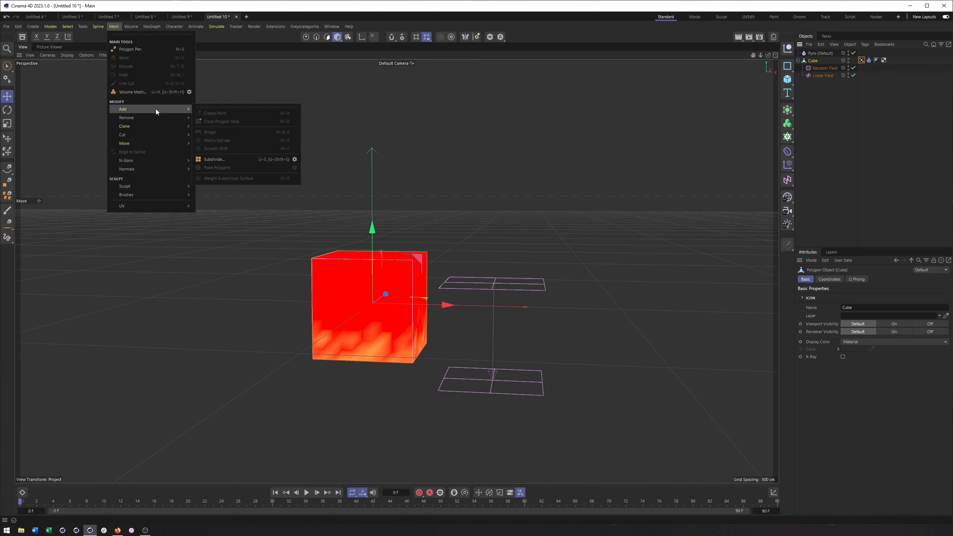
click(292, 159)
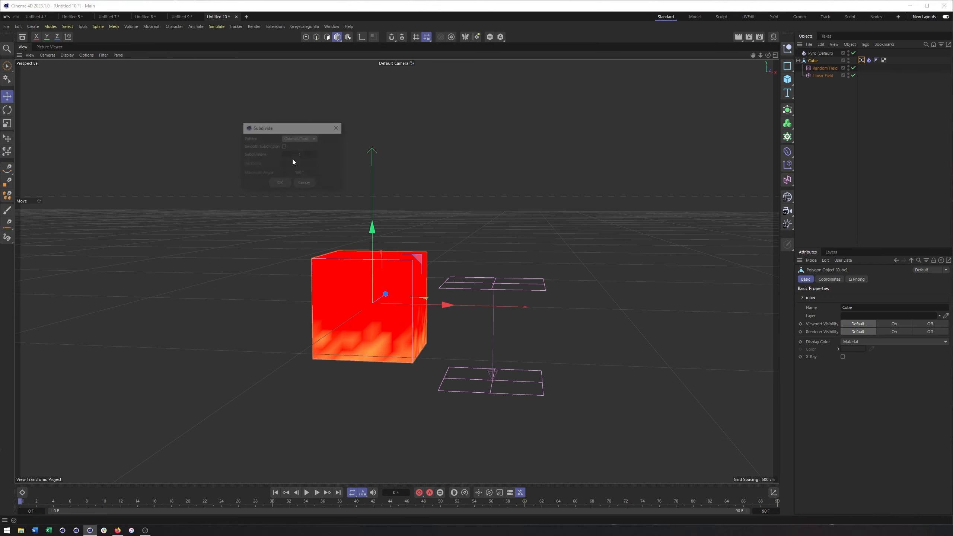
click(281, 184)
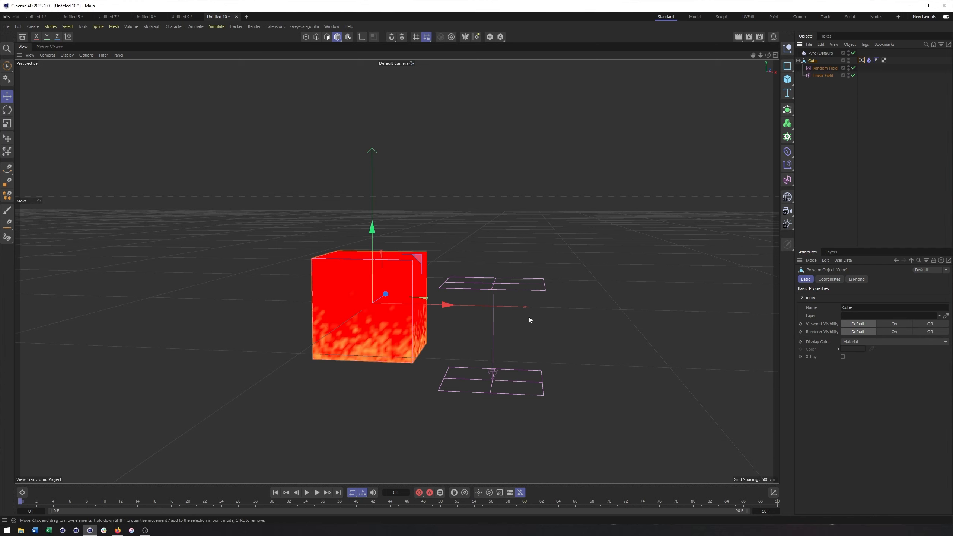
Step: Raise the Linear Field above the cube's top and play the simulation, stopping at frame 81
click(819, 75)
drag(499, 412, 494, 264)
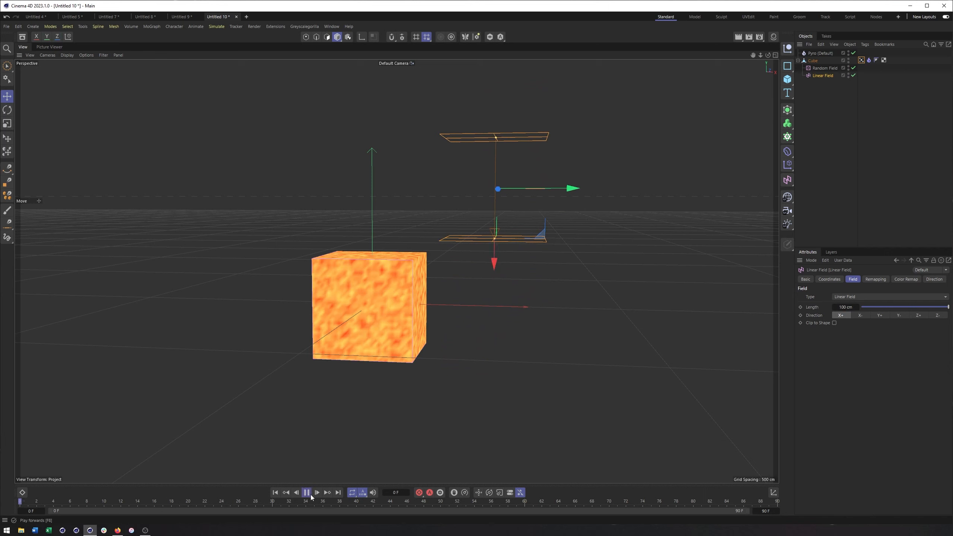
mouse_move(494, 263)
mouse_down()
mouse_move(499, 472)
mouse_move(497, 410)
mouse_move(520, 252)
mouse_up()
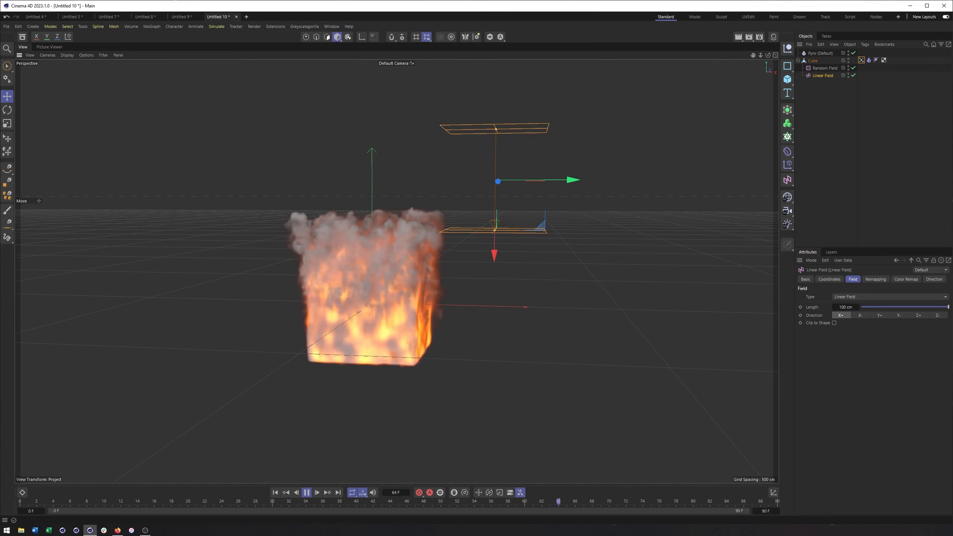
click(306, 492)
alt+middle_drag(428, 344, 431, 418)
alt+drag(430, 419, 437, 373)
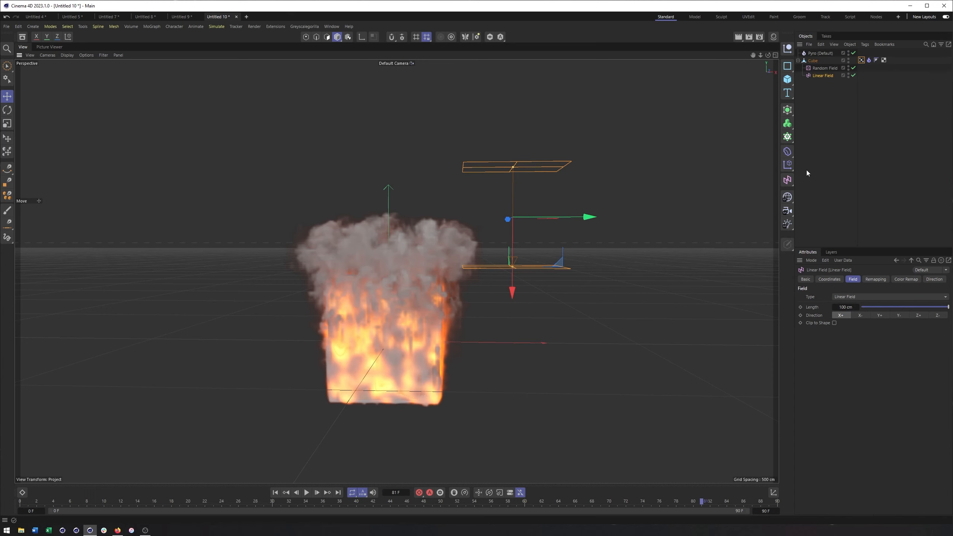
Step: Change the renderer to Redshift in the render settings and close them
click(788, 226)
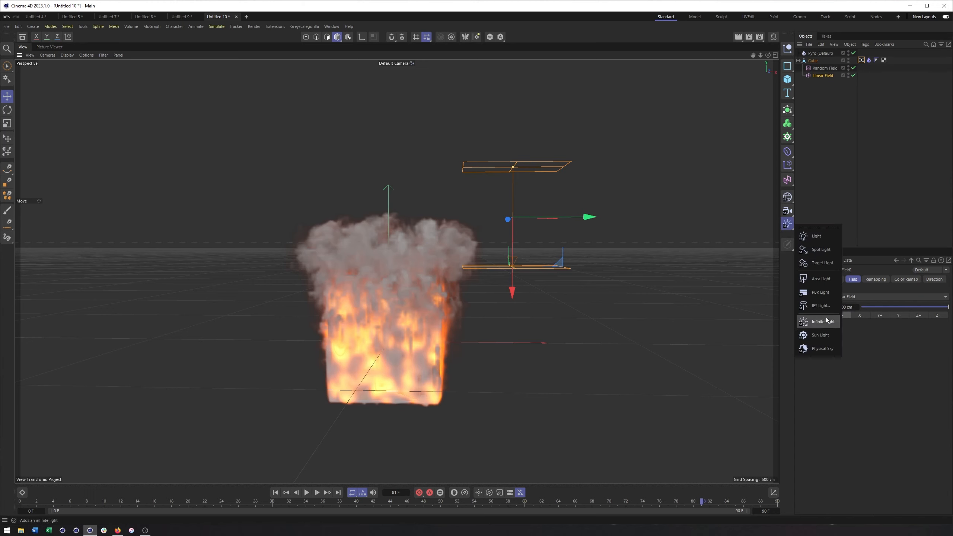
click(760, 37)
click(675, 76)
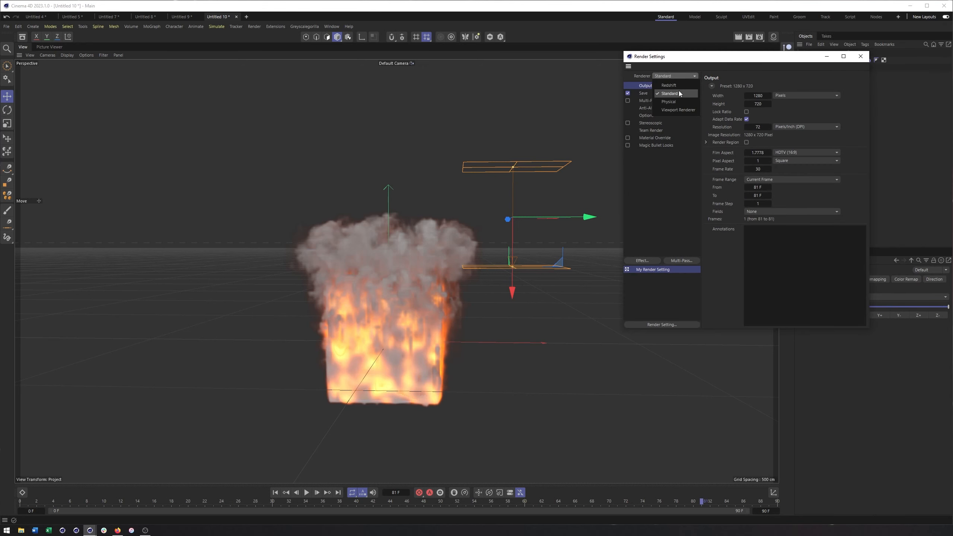
click(679, 91)
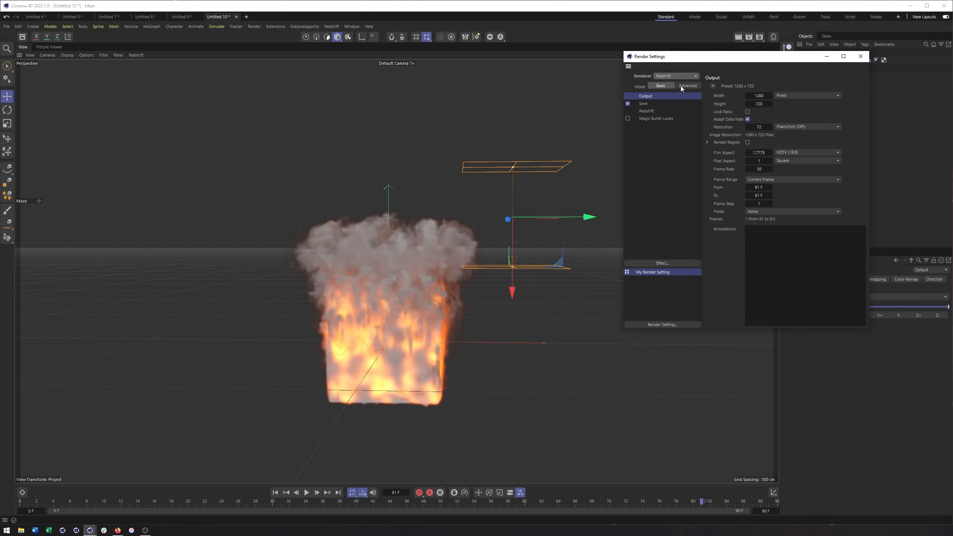
click(861, 57)
Step: Set the Pyro object's Density, Temperature and Velocity properties to On
click(821, 54)
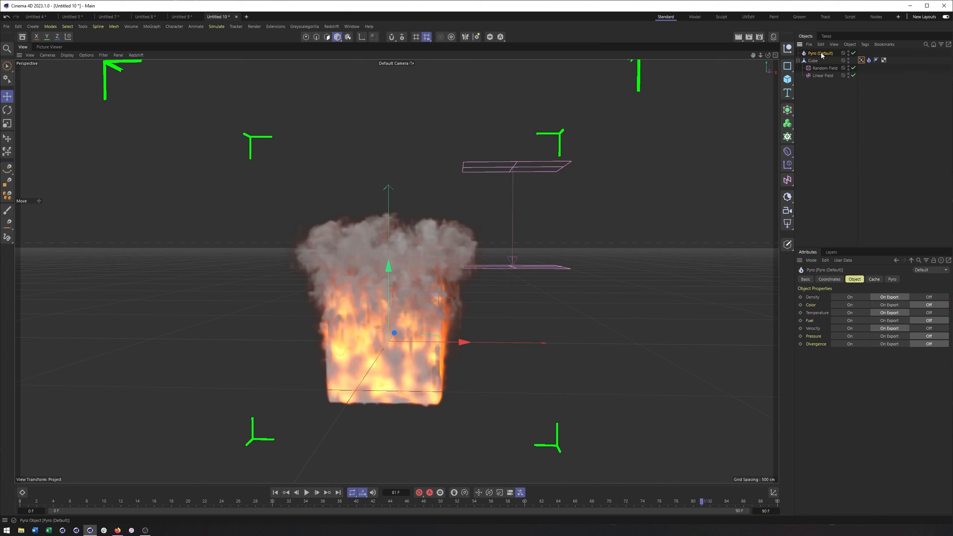
click(850, 297)
click(844, 313)
click(843, 329)
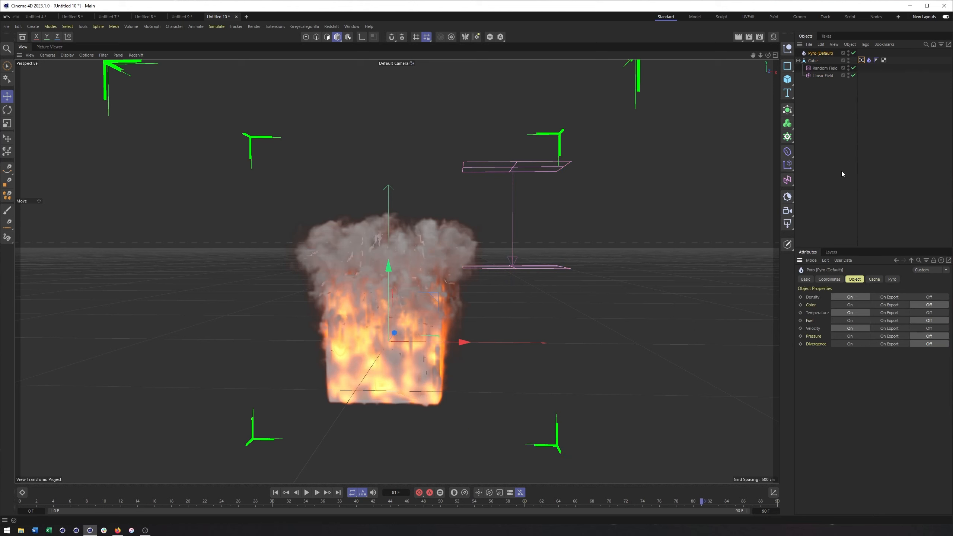
Step: Preview the burning cube with a Redshift render in the viewport and stop it
click(861, 60)
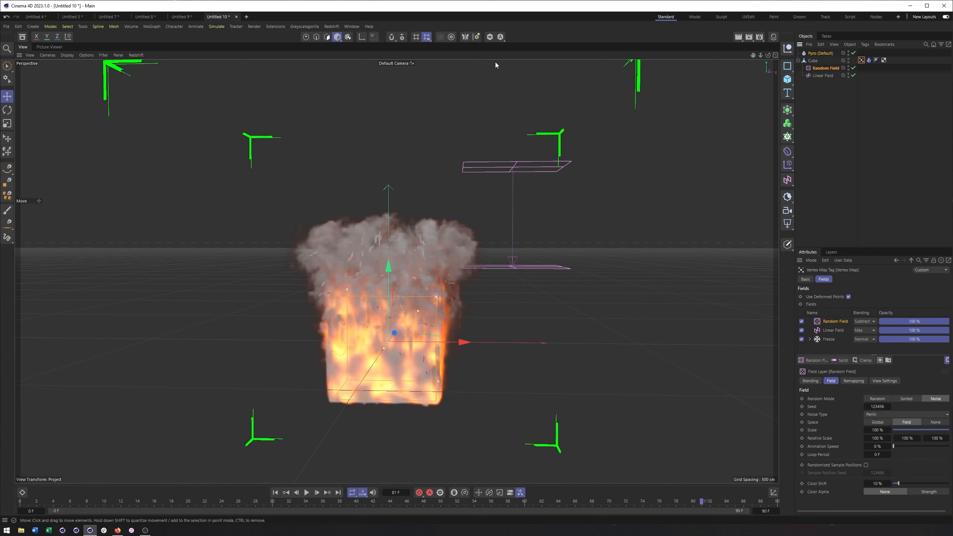
click(141, 56)
click(143, 71)
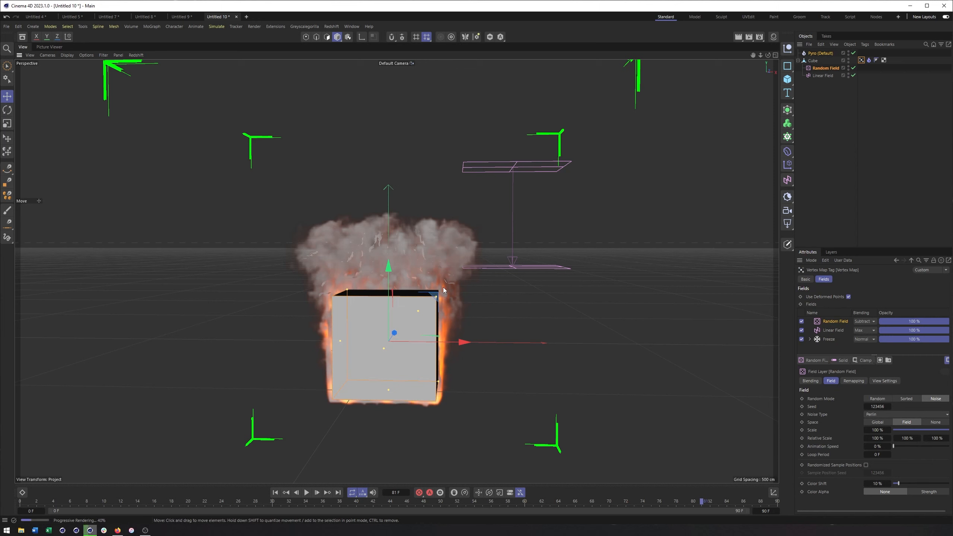
click(137, 55)
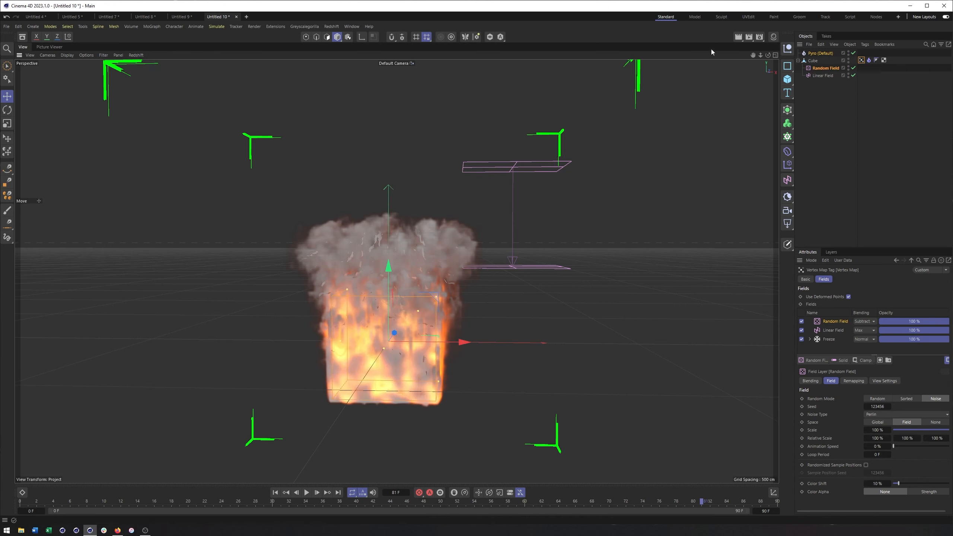
Step: Clear the object selection and add a Redshift Dome Light to the scene
click(820, 129)
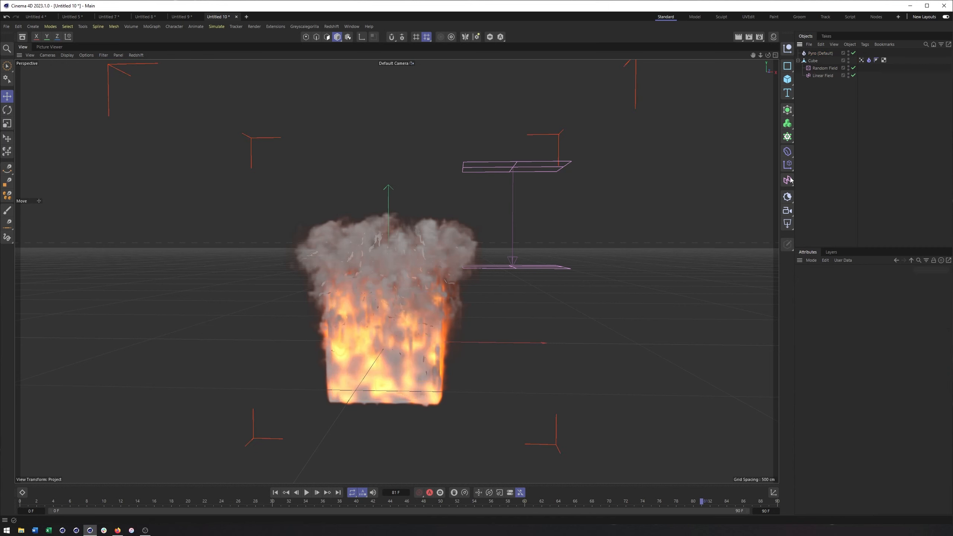
click(787, 224)
click(807, 293)
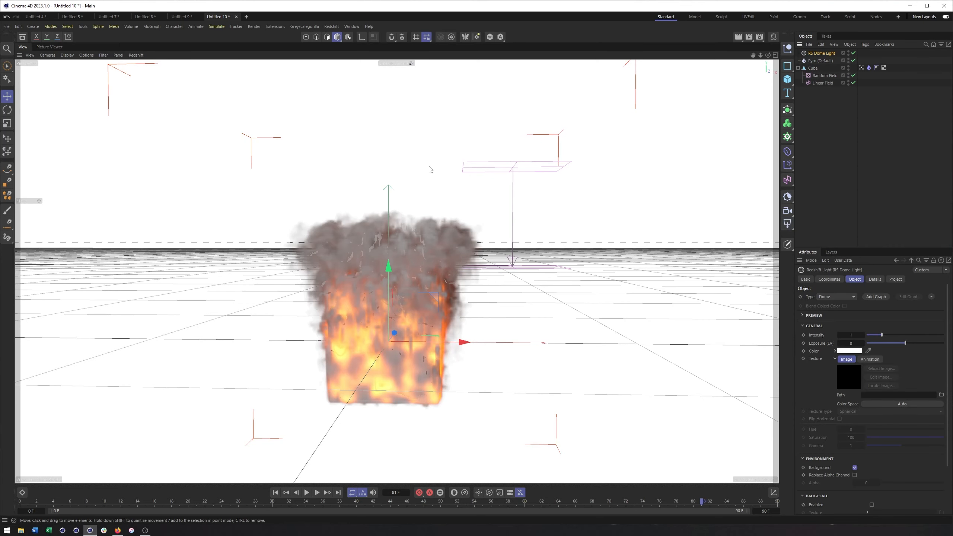
Step: Open the Redshift RenderView and dock it beside the viewport
click(132, 55)
click(352, 27)
click(351, 26)
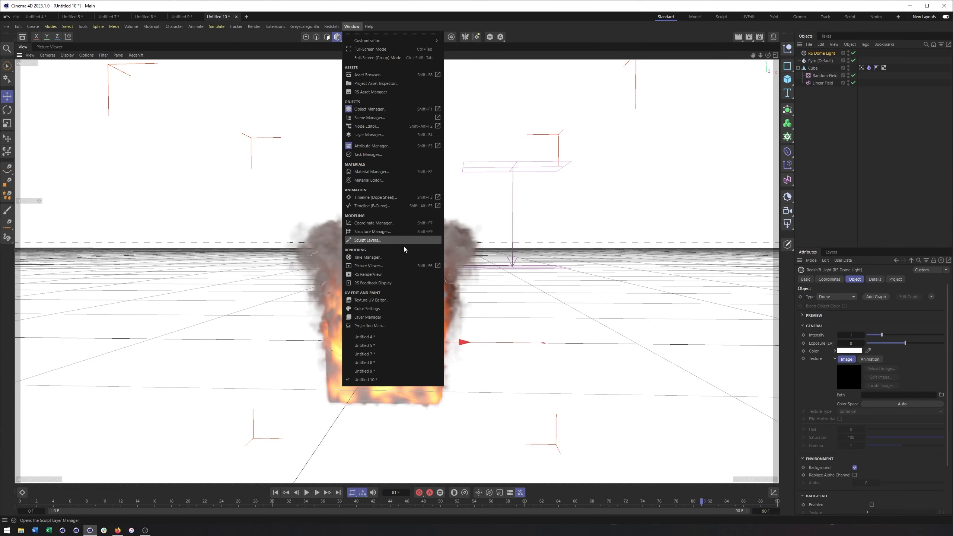
click(397, 281)
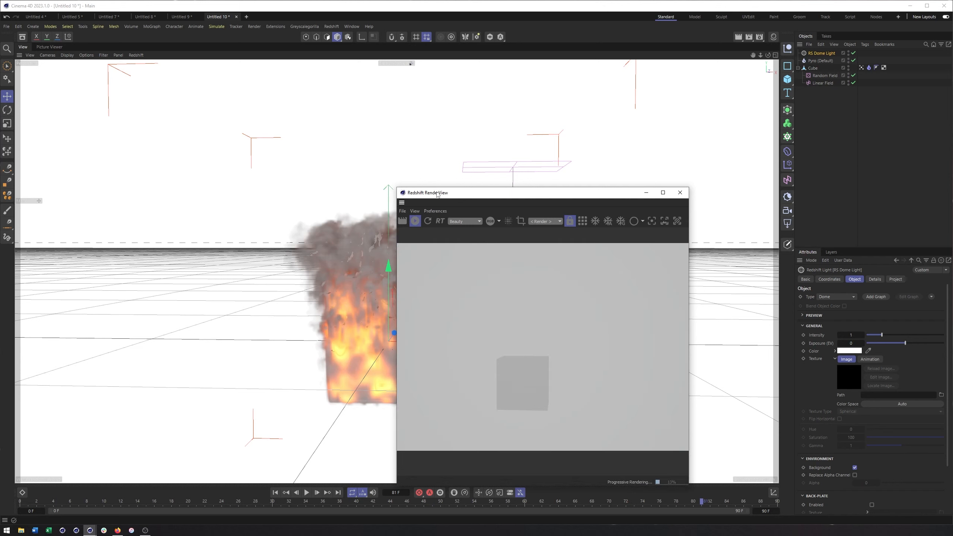
drag(436, 198, 450, 135)
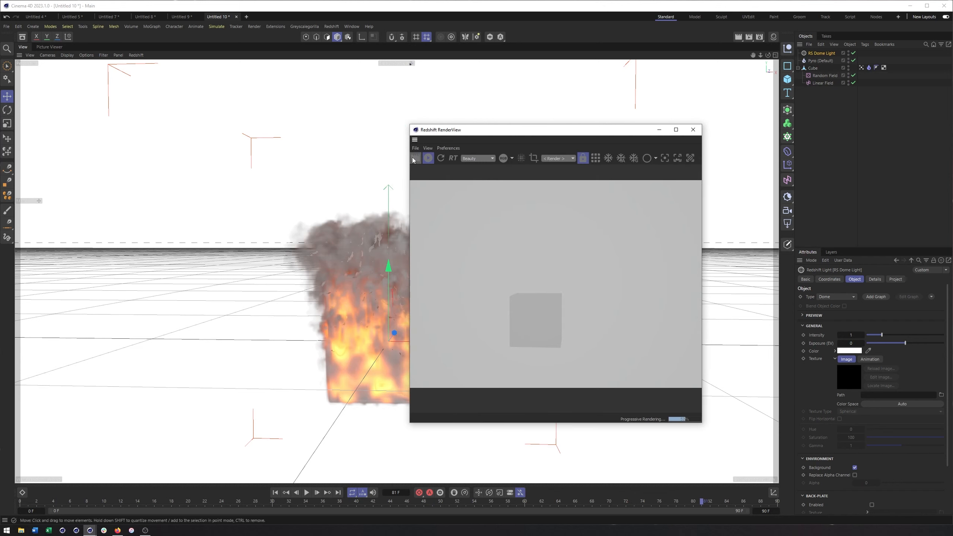
drag(53, 173, 16, 185)
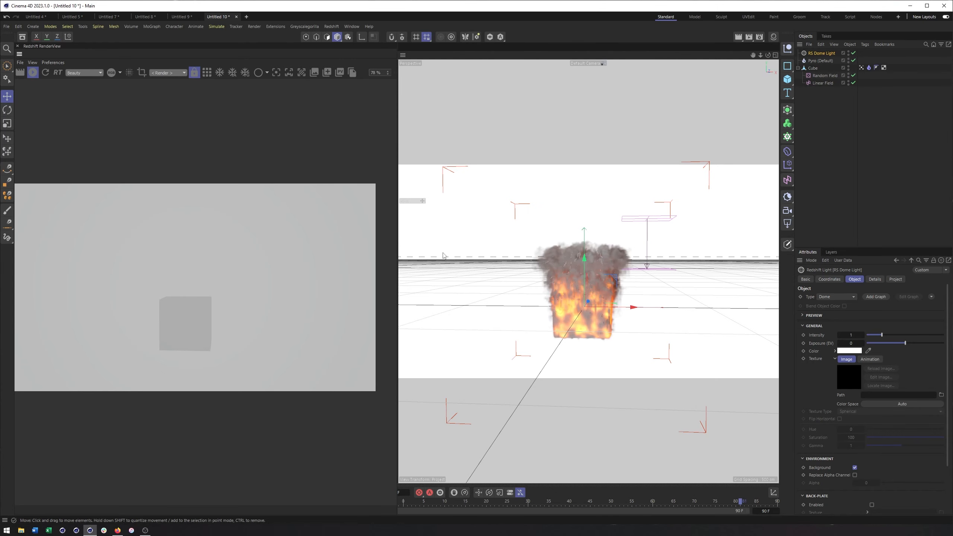
Step: Show the Pyro object's cache settings and shorten the timeline preview range to end at frame 30
click(820, 61)
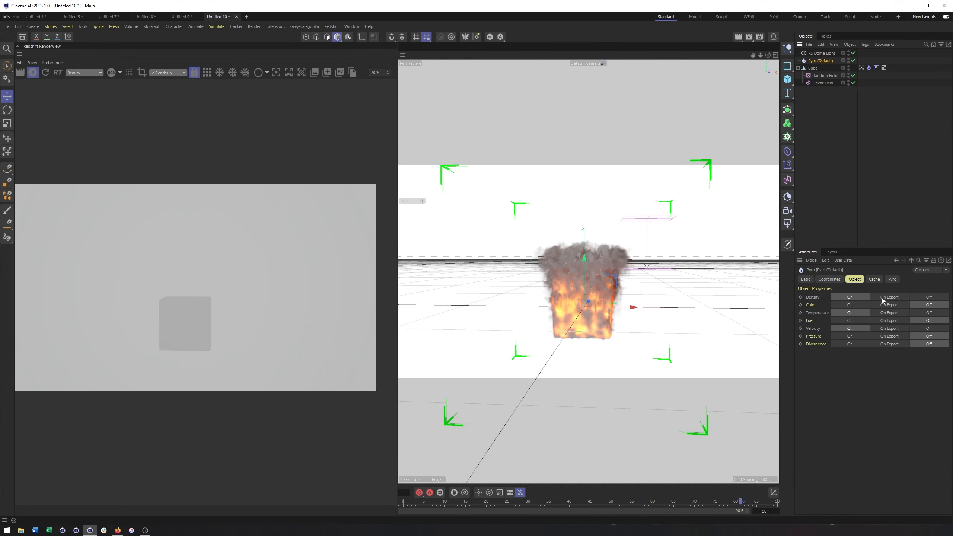
click(874, 280)
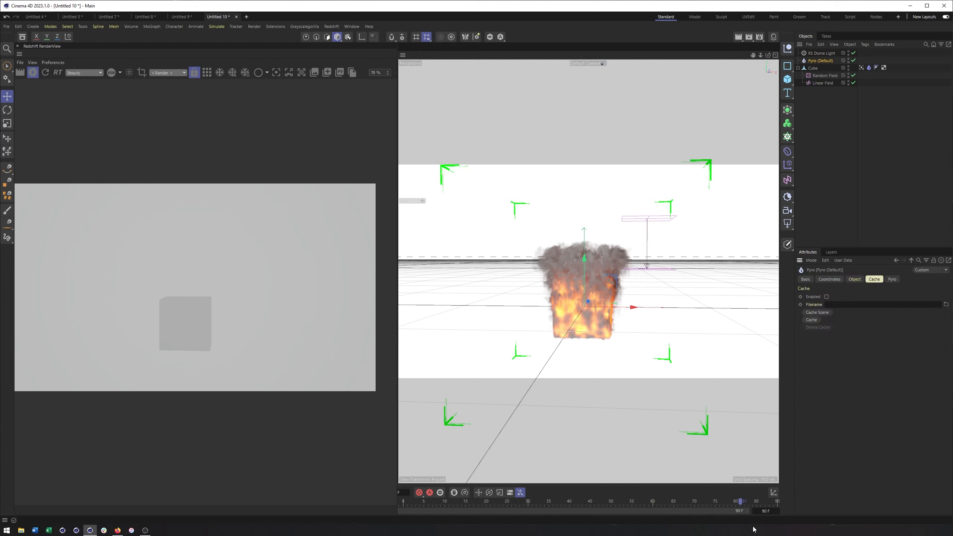
drag(748, 511, 542, 520)
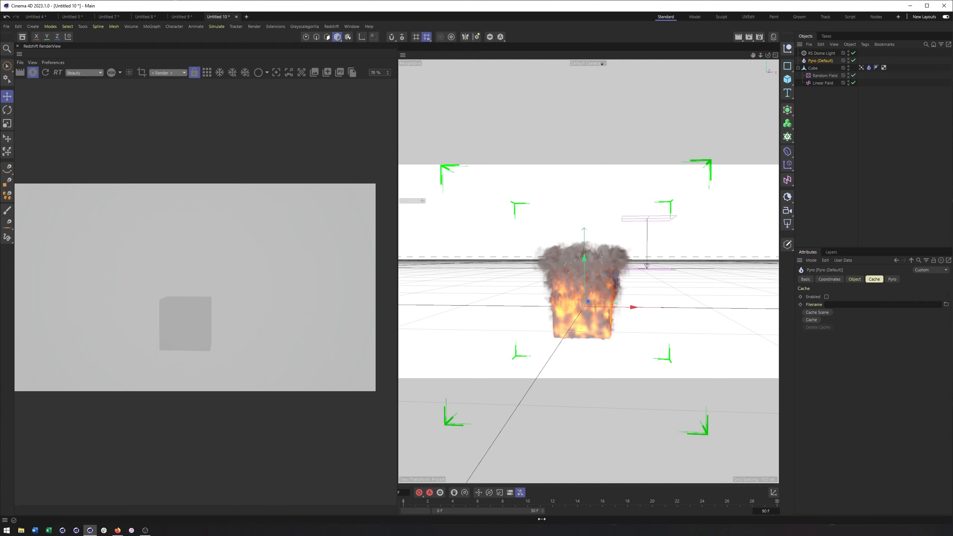
Step: Cache the simulation scene to the Desktop's Cache folder and load Simulation Scene_0000.vdb as the Pyro object's cache file
click(946, 304)
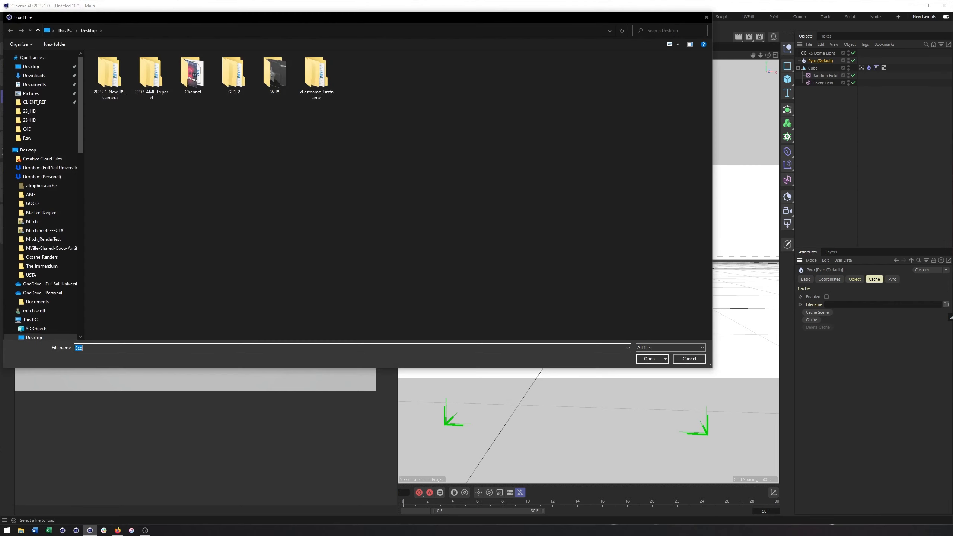
drag(578, 19, 894, 0)
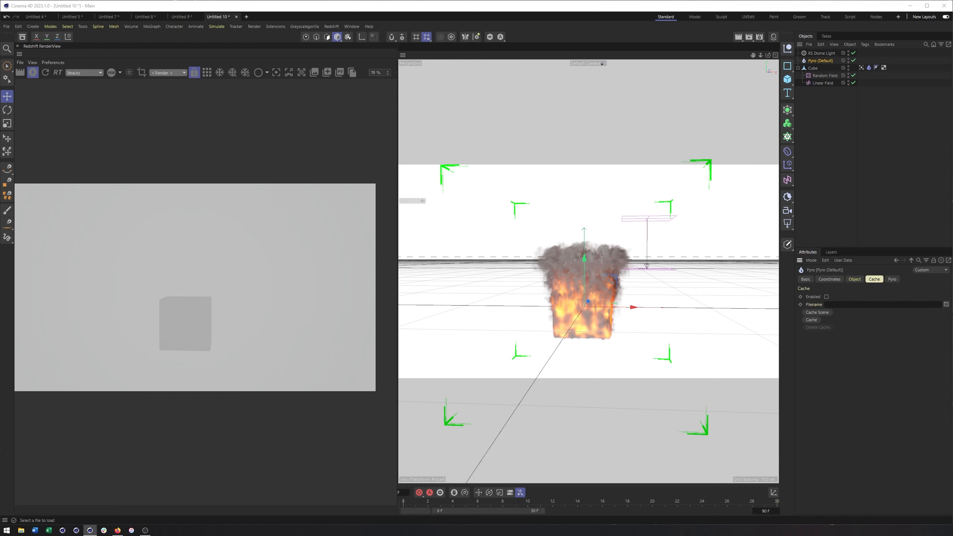
click(822, 313)
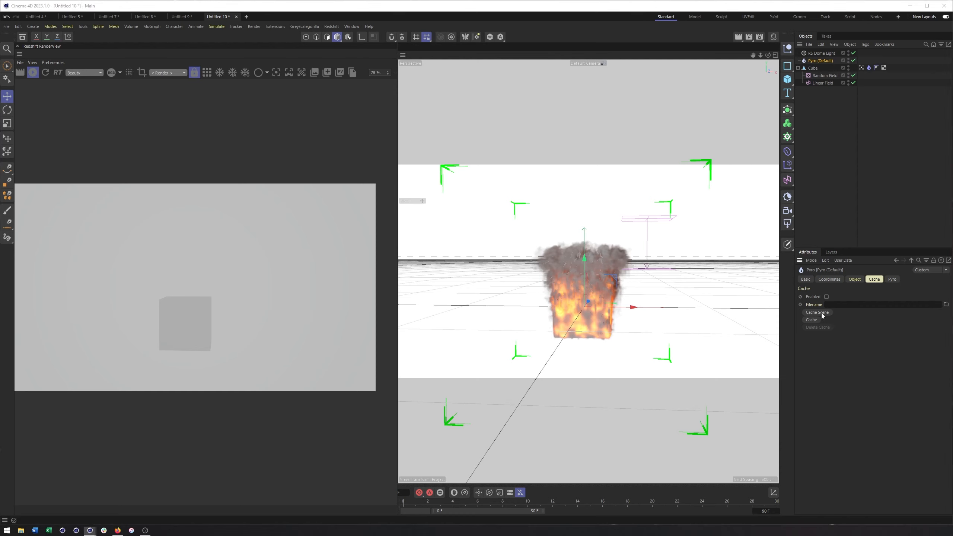
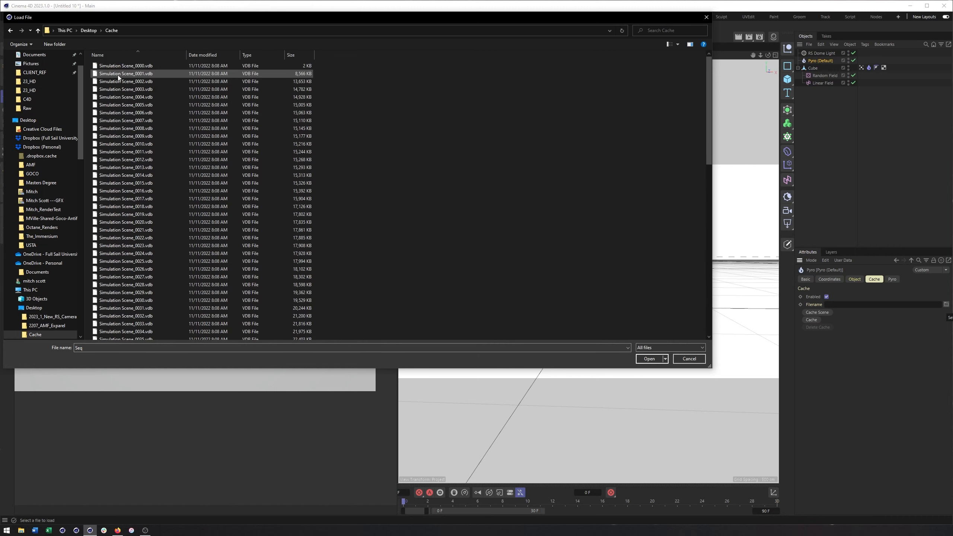
double_click(108, 66)
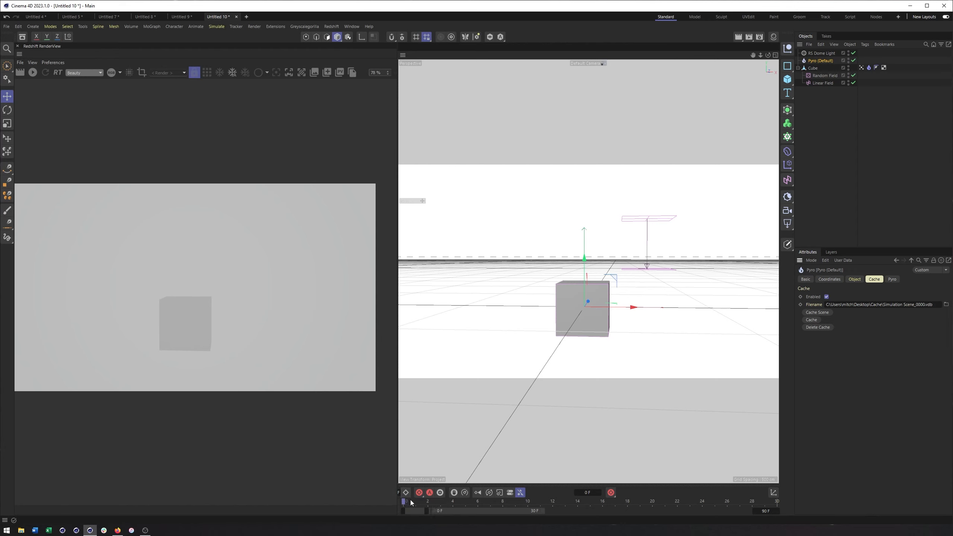
Step: Scrub the cached fire to frame 30 and start the live render in the Redshift RenderView
drag(403, 501, 770, 503)
click(35, 73)
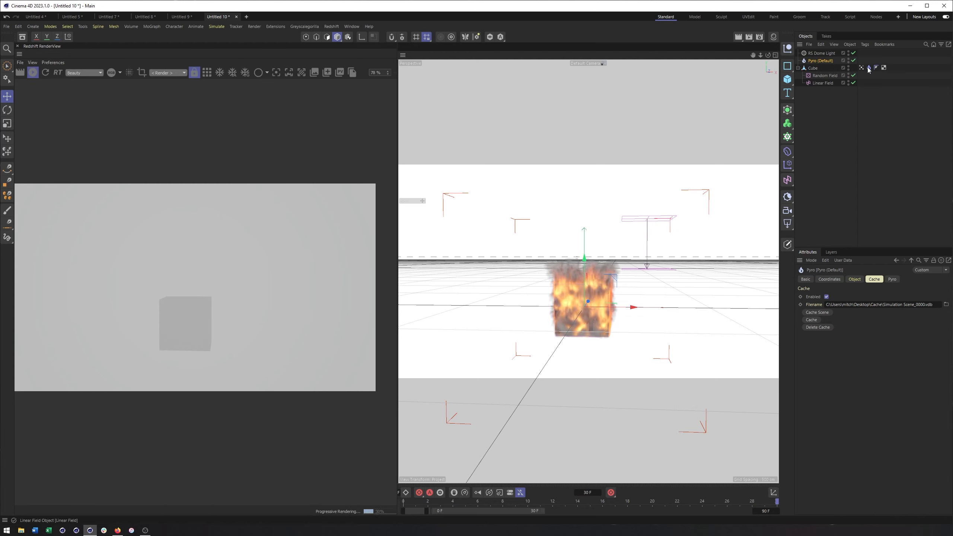
Step: Create a Redshift Pyro Volume material, assign it to the Pyro object and frame the burning cube closer in the render
click(775, 38)
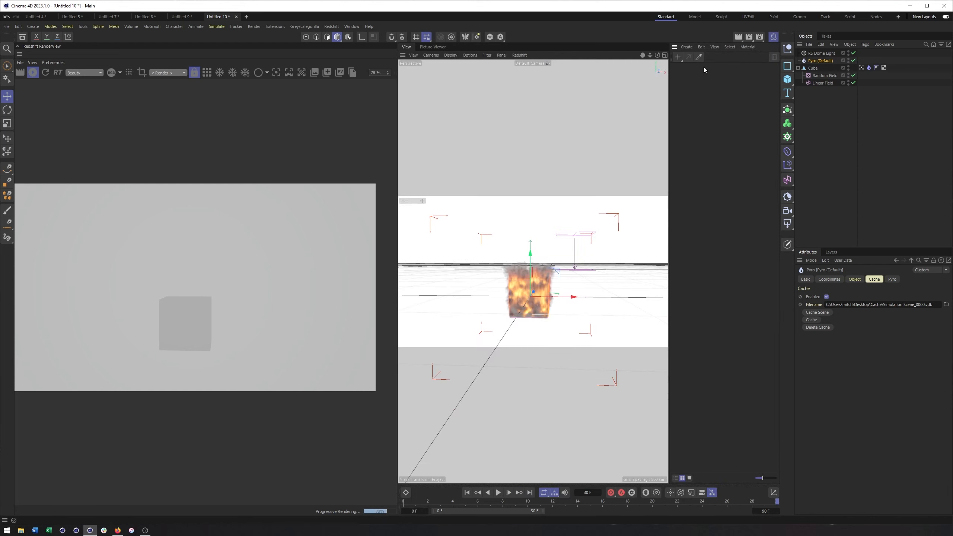
click(692, 47)
mouse_move(706, 86)
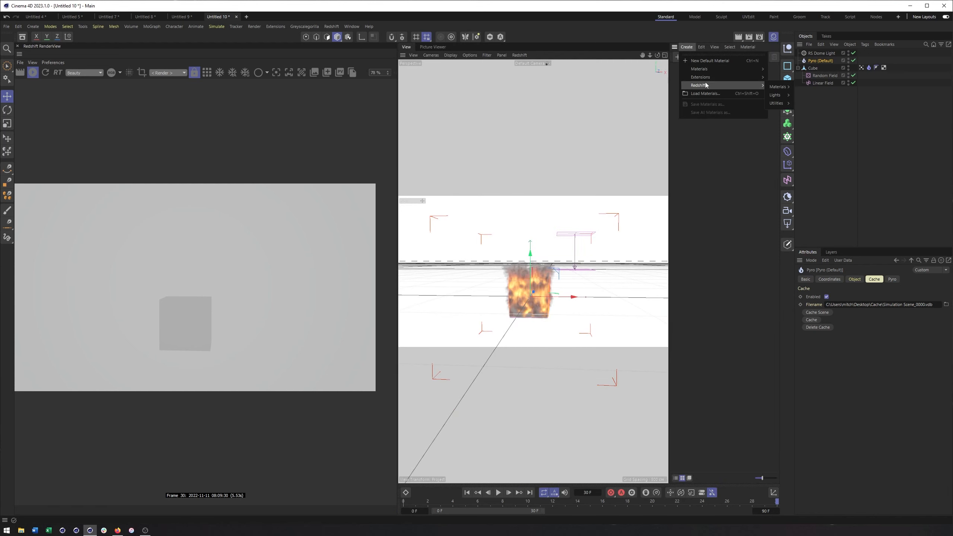
mouse_move(786, 90)
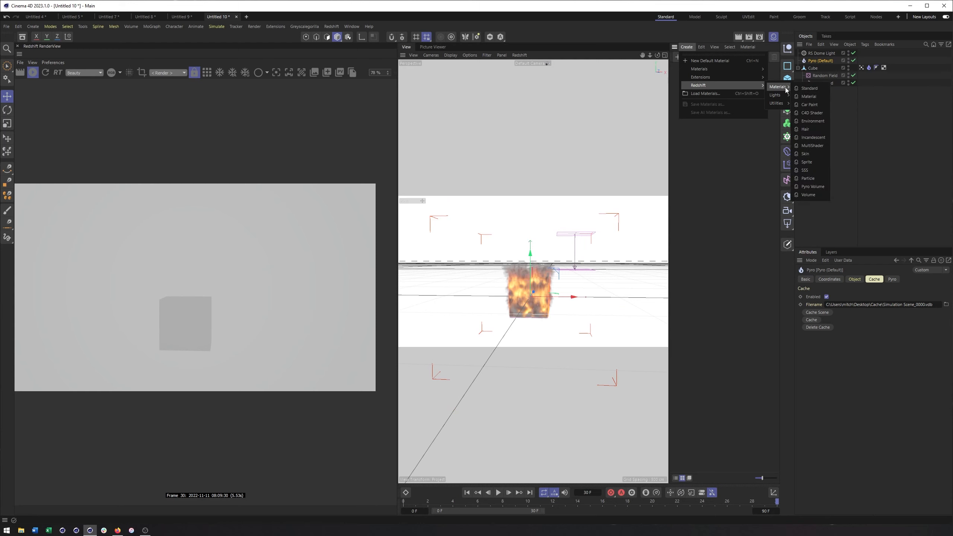
click(811, 187)
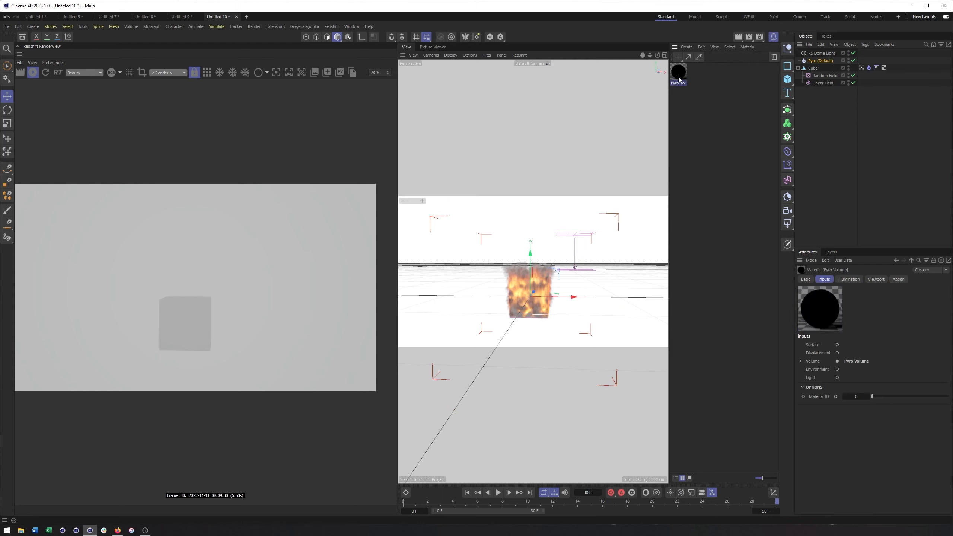
drag(677, 81, 818, 61)
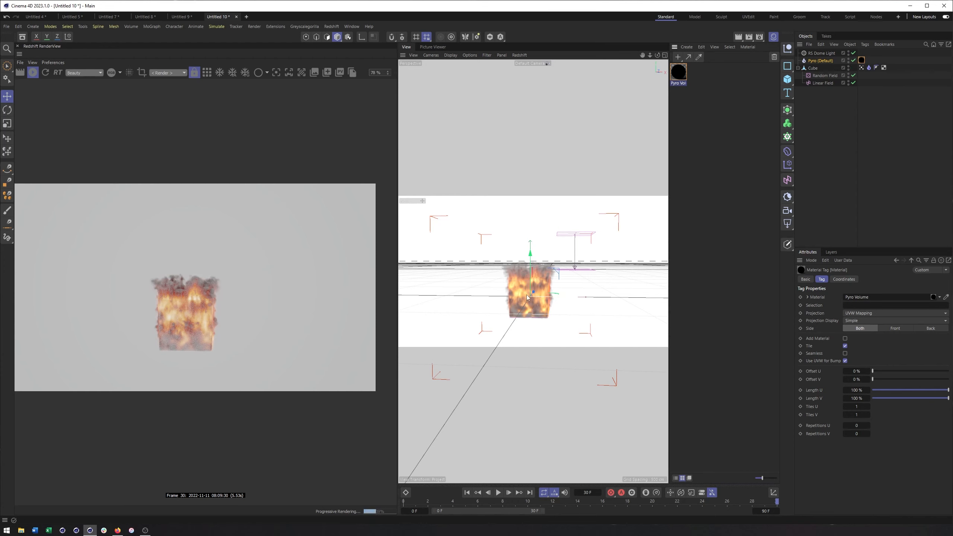
scroll(536, 301, up, 6)
scroll(531, 266, down, 3)
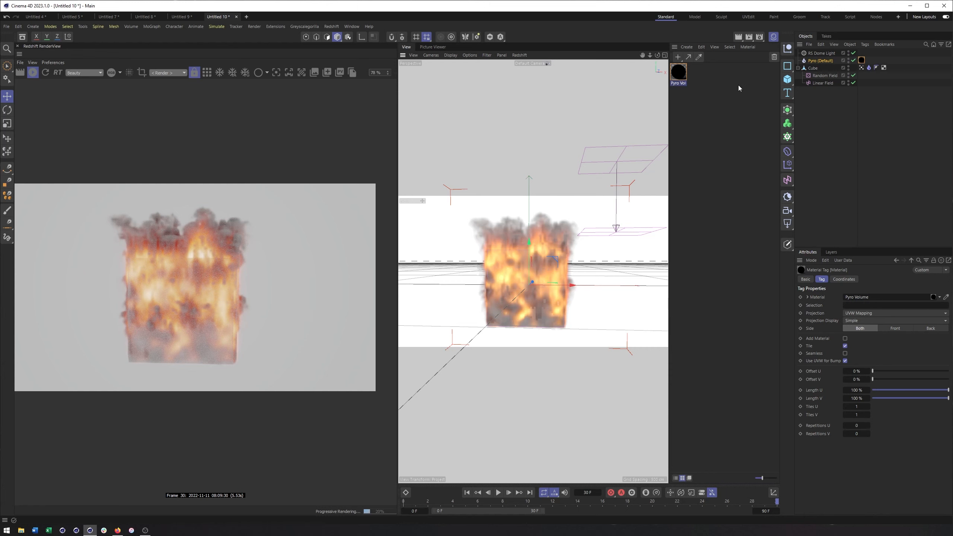
Step: Assign a jhdri-v1 exterior HDRI from the Asset Browser as the RS Dome Light's texture
click(821, 53)
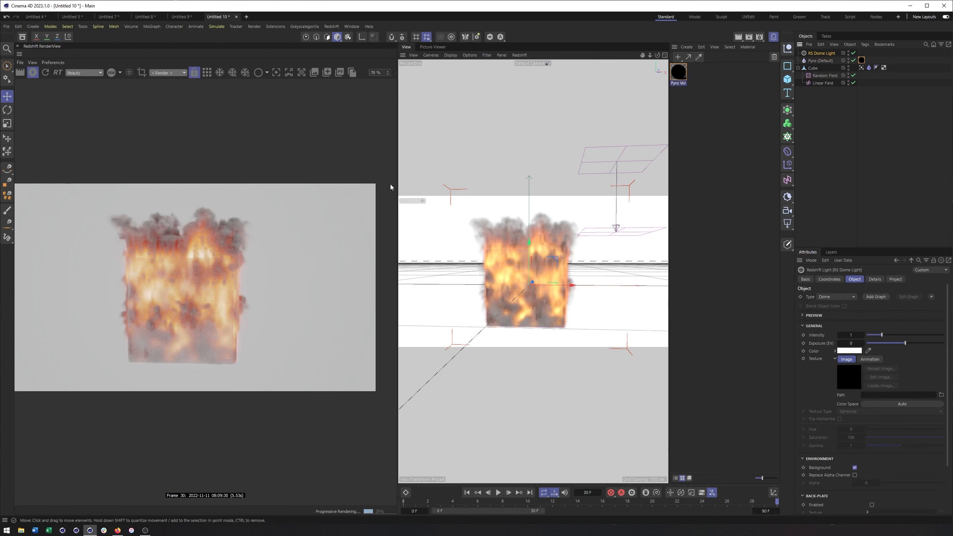
click(22, 39)
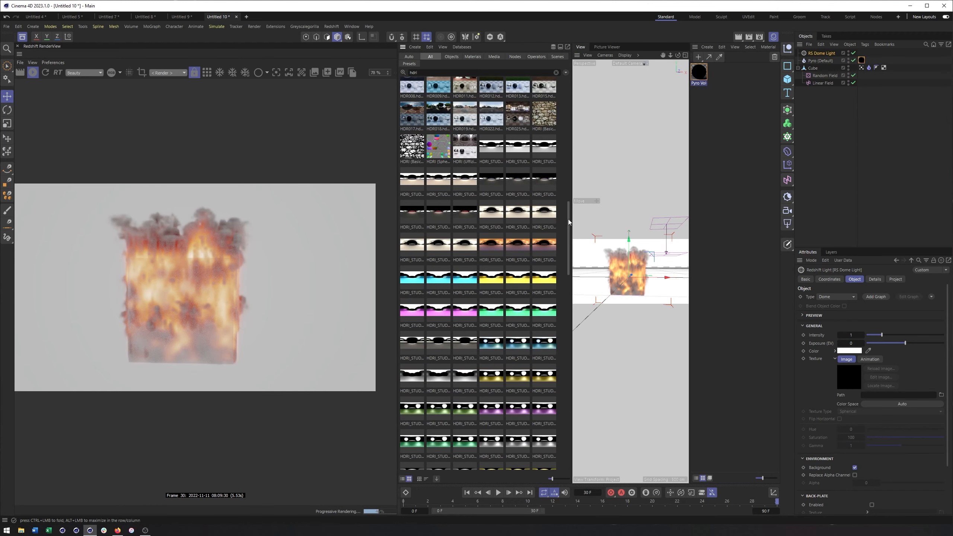
scroll(561, 447, down, 15)
drag(464, 323, 888, 374)
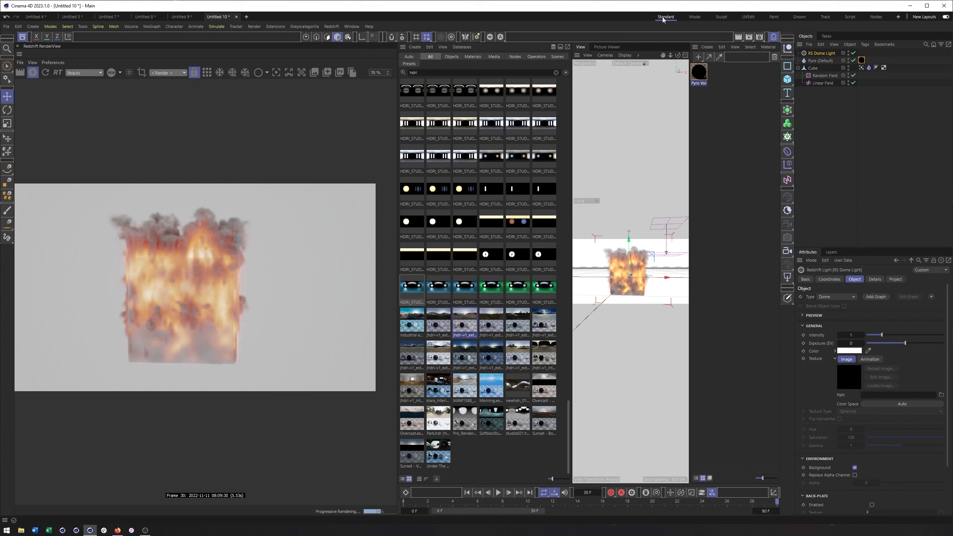
Step: Clear the object selection and hide the Material Manager and Asset Browser to check the HDRI background behind the fire
click(829, 133)
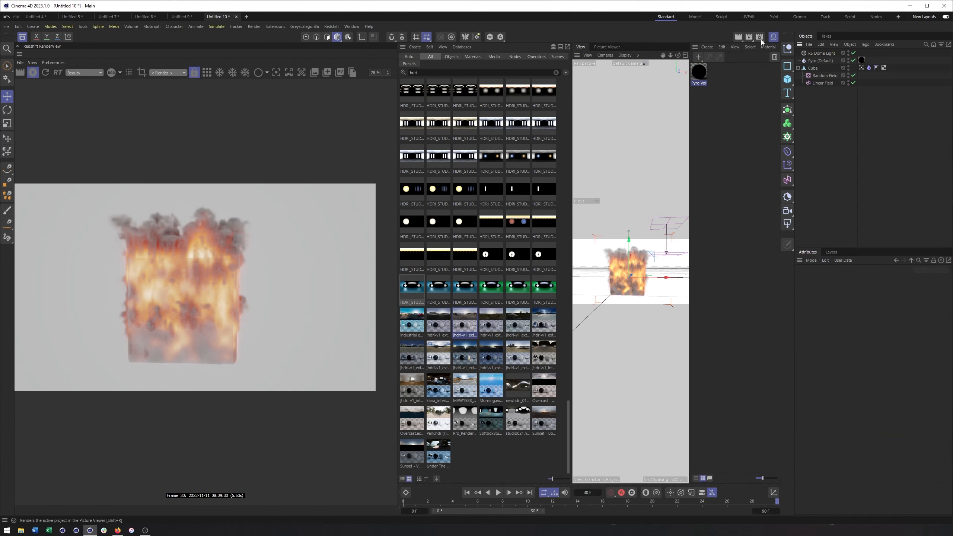
click(773, 38)
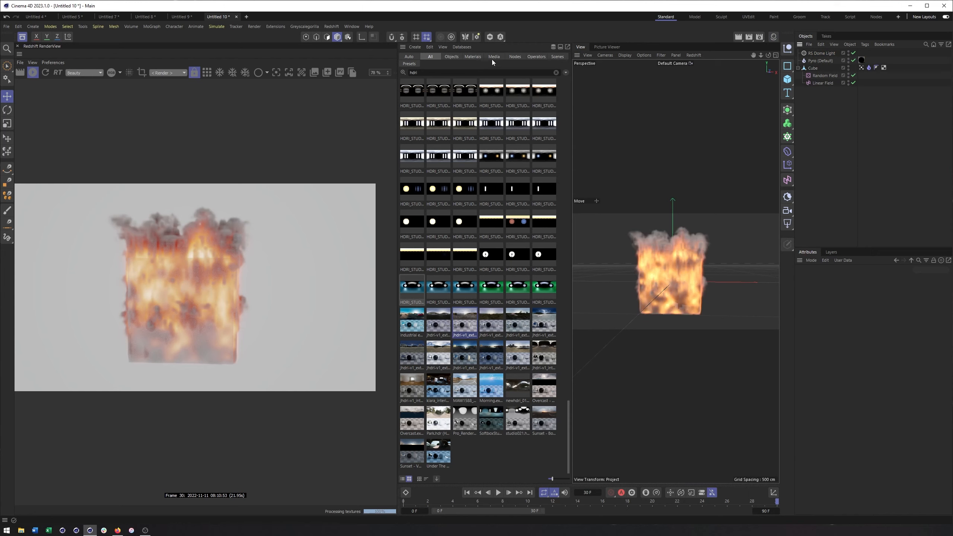
click(22, 38)
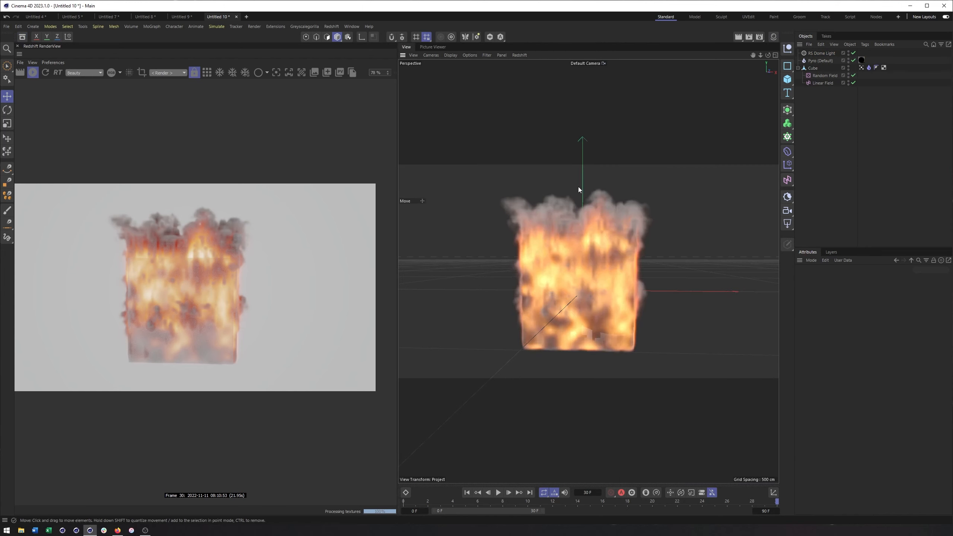
click(773, 37)
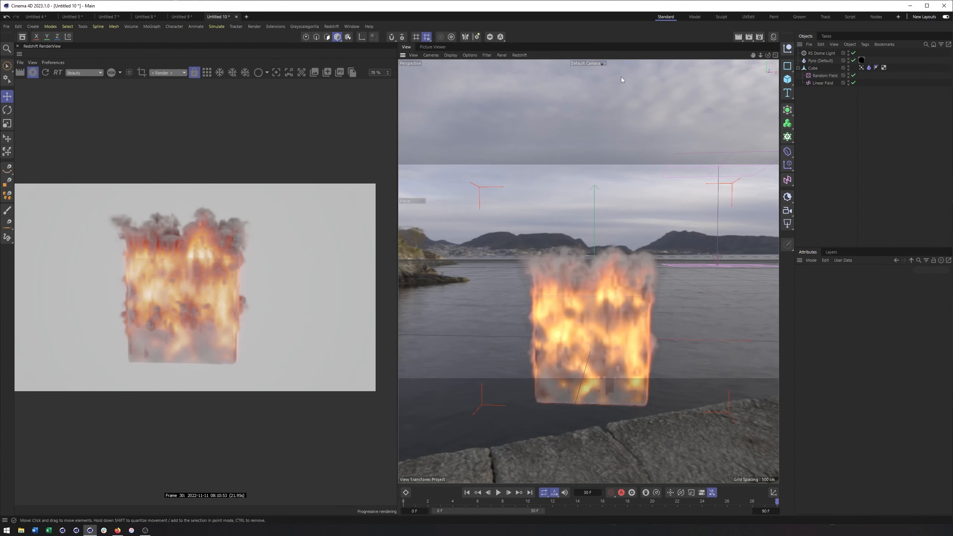
click(520, 55)
click(734, 67)
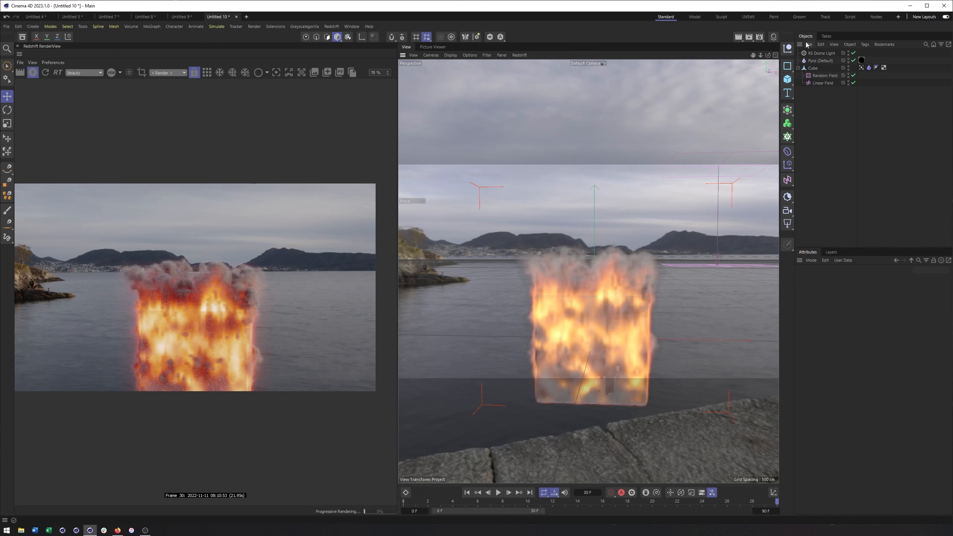
Step: Open the Pyro Volume material in the Node Editor and review its volume node's Scatter, Absorption and Emission settings
click(775, 37)
double_click(679, 72)
drag(730, 64, 444, 33)
click(570, 144)
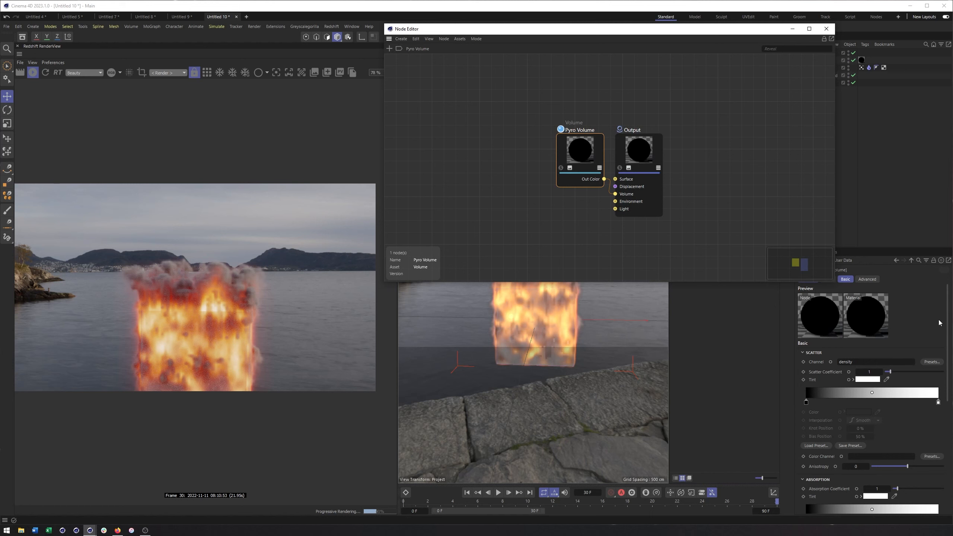
drag(950, 324, 946, 429)
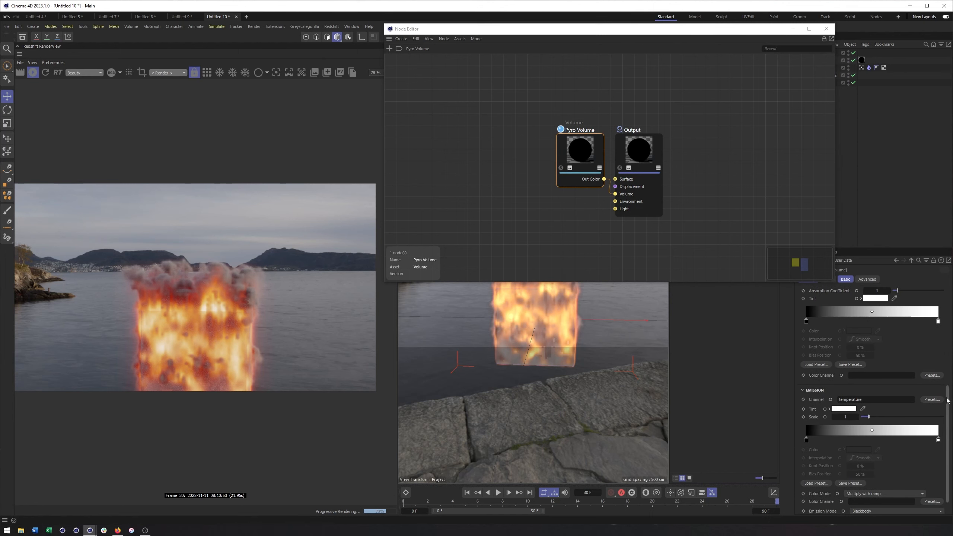
drag(947, 401, 942, 360)
scroll(942, 361, up, 5)
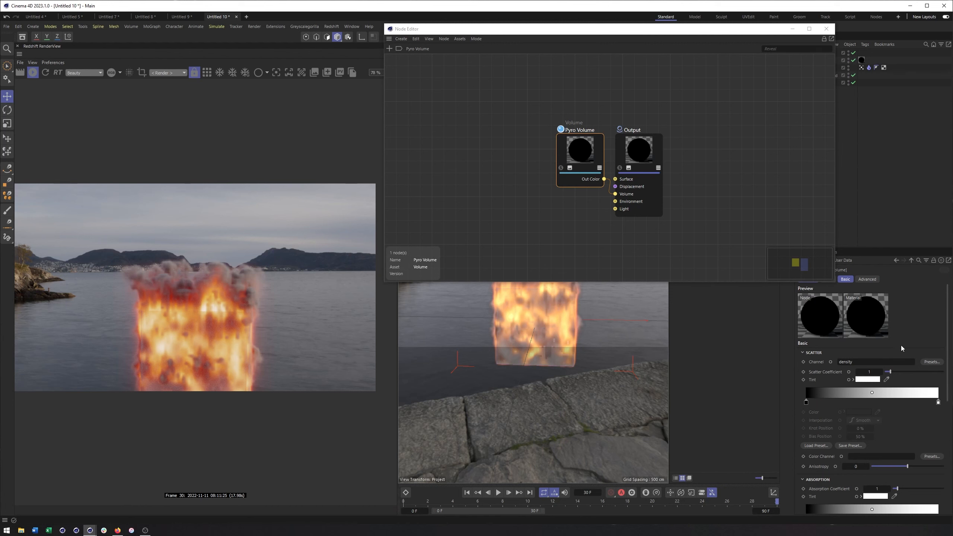
Step: Check the Scatter channel presets offered under Pyro (Default) and close the Node Editor
click(932, 362)
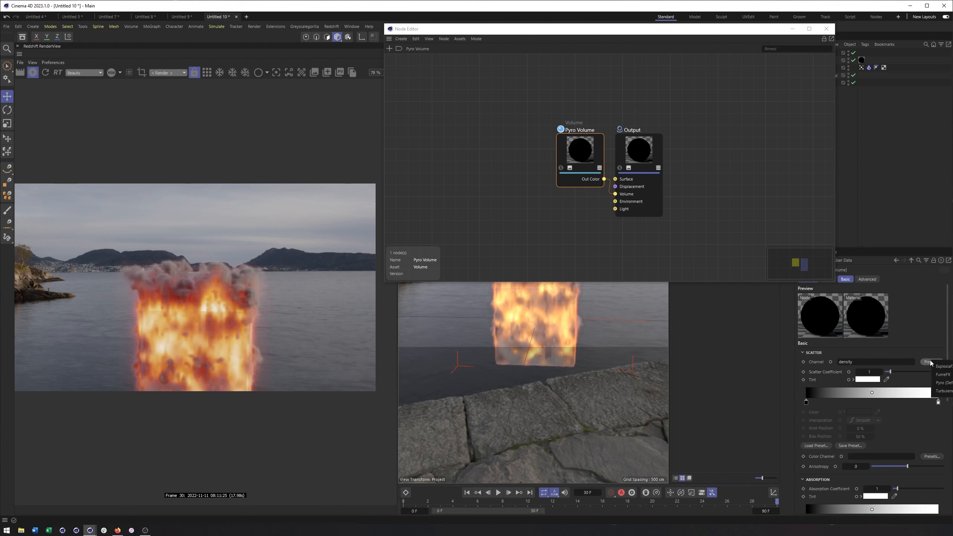
click(944, 383)
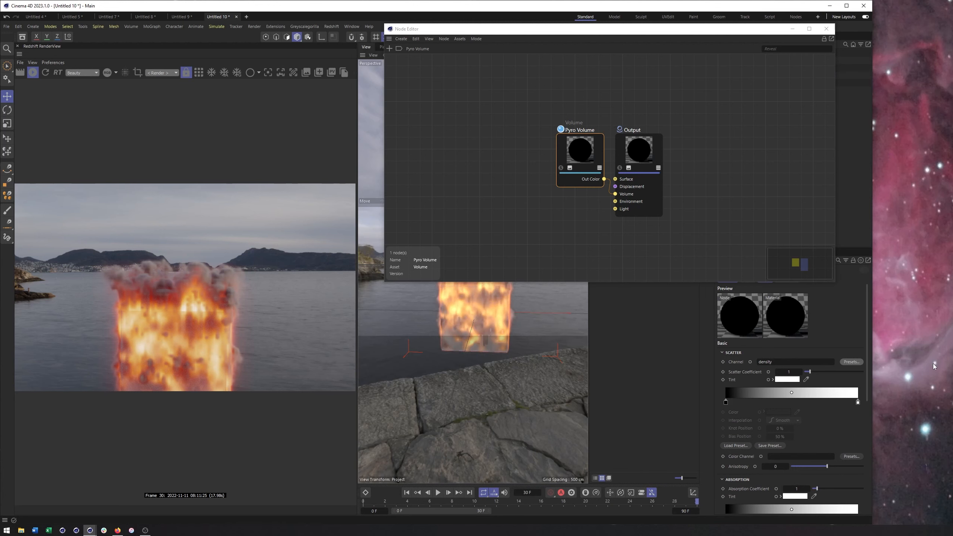
click(850, 362)
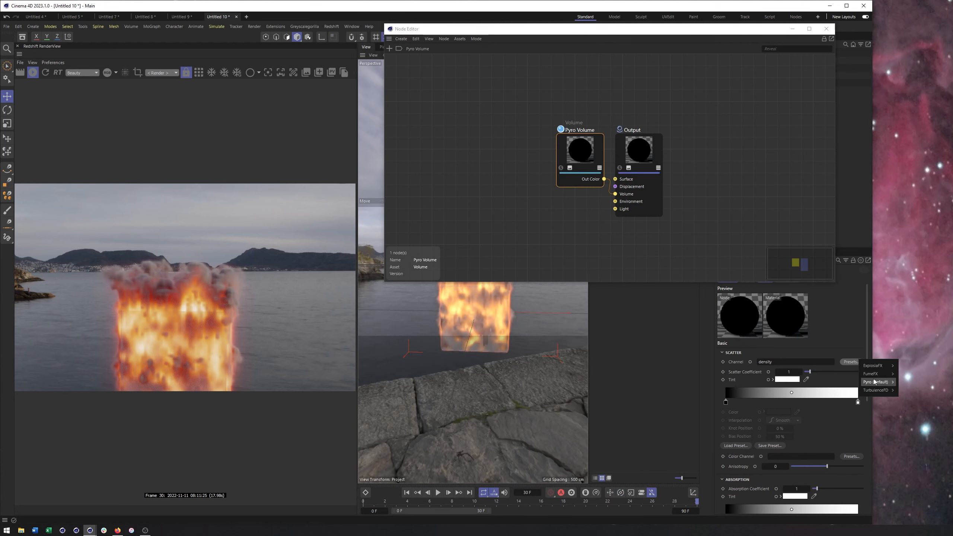
mouse_move(877, 382)
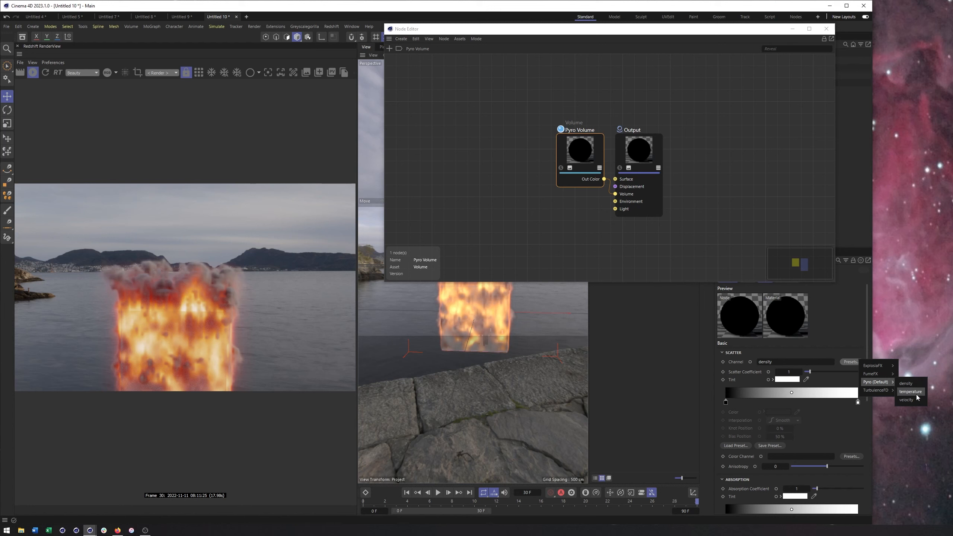
click(827, 29)
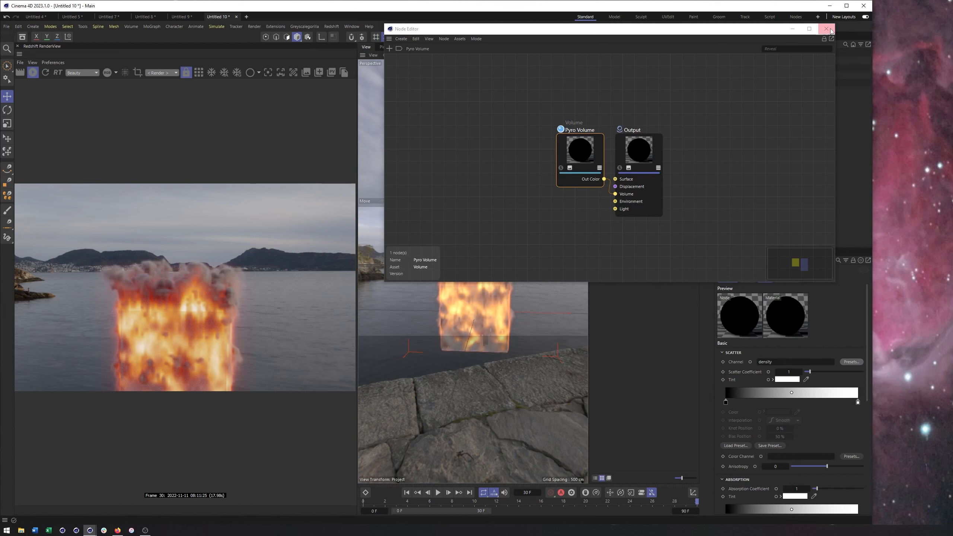
Step: Close the Node Editor and review the Density, Color, Temperature and Velocity channel settings in the Pyro object's Object properties
click(827, 29)
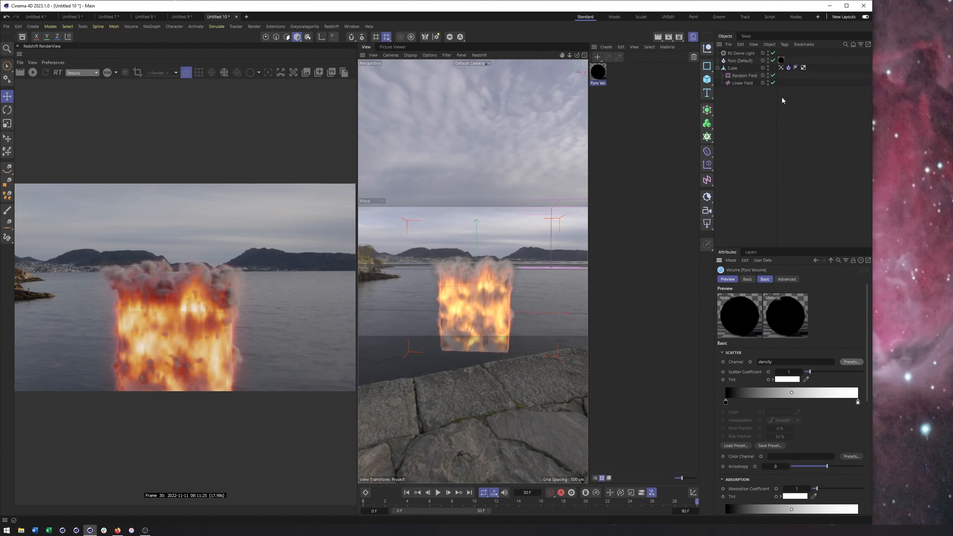
click(743, 60)
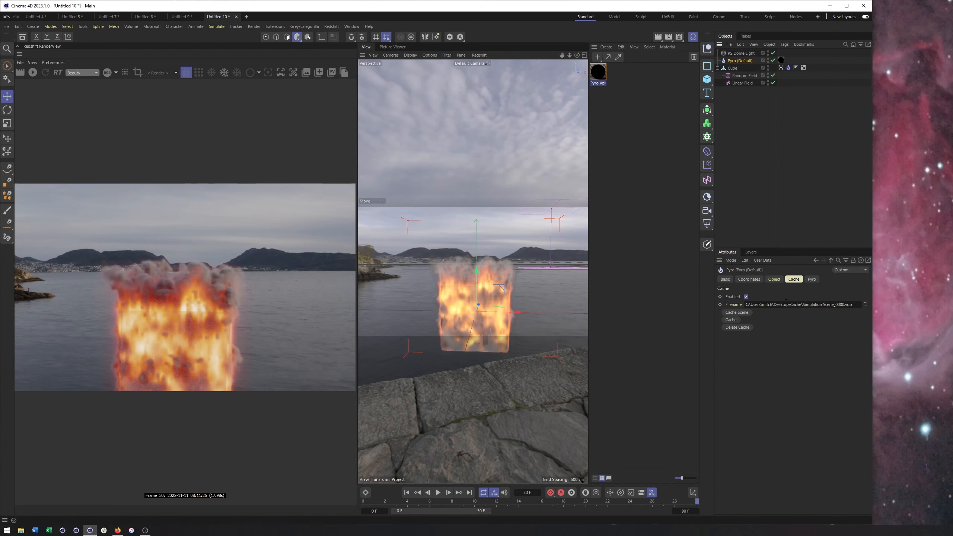
click(775, 279)
click(735, 298)
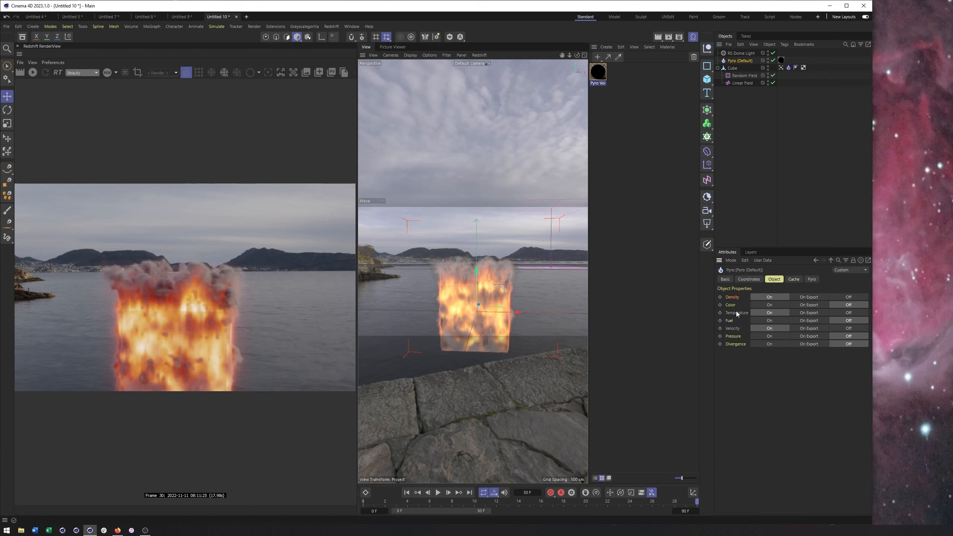
click(732, 328)
click(768, 203)
Step: Restart the live Redshift render with the whole fire cube in frame and open the Pyro Volume material in the Node Editor
alt+middle_drag(487, 283, 488, 284)
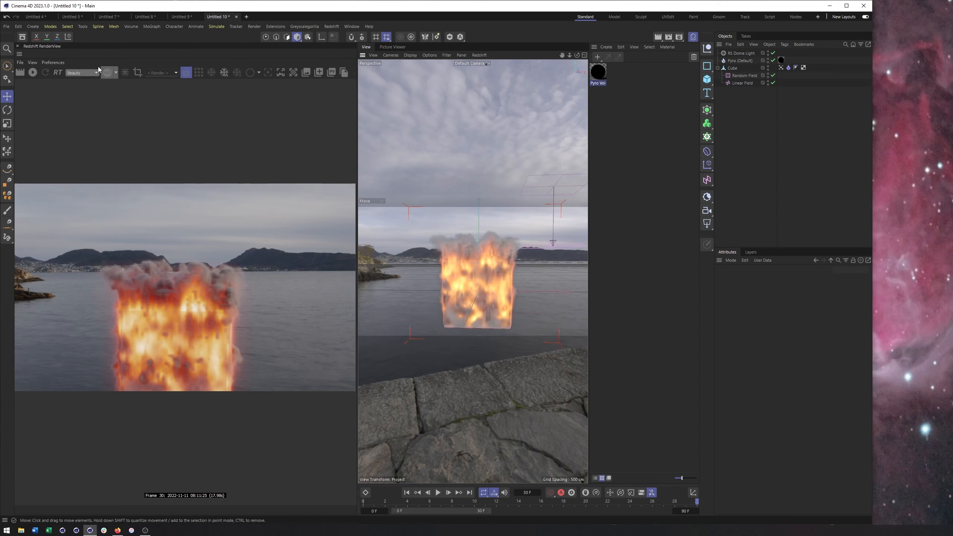
click(36, 73)
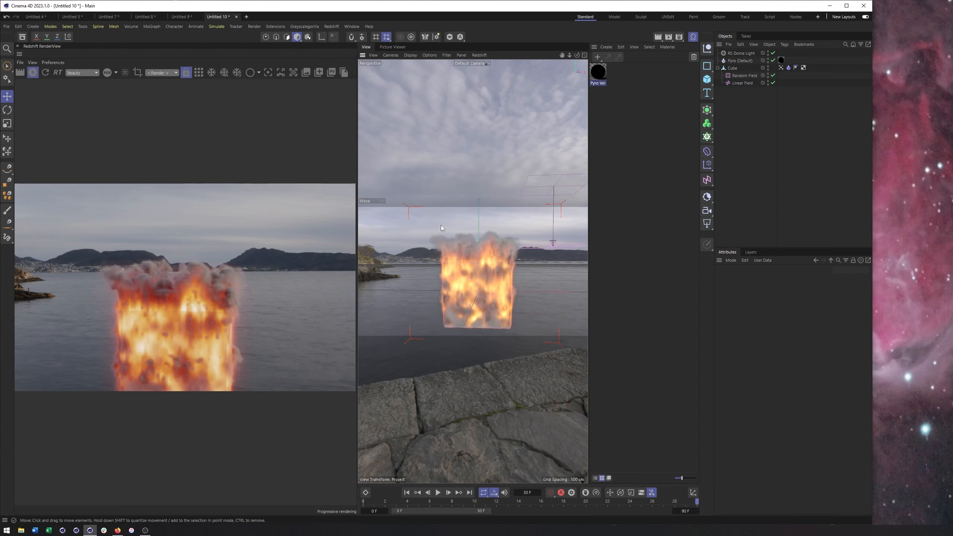
click(598, 72)
double_click(598, 76)
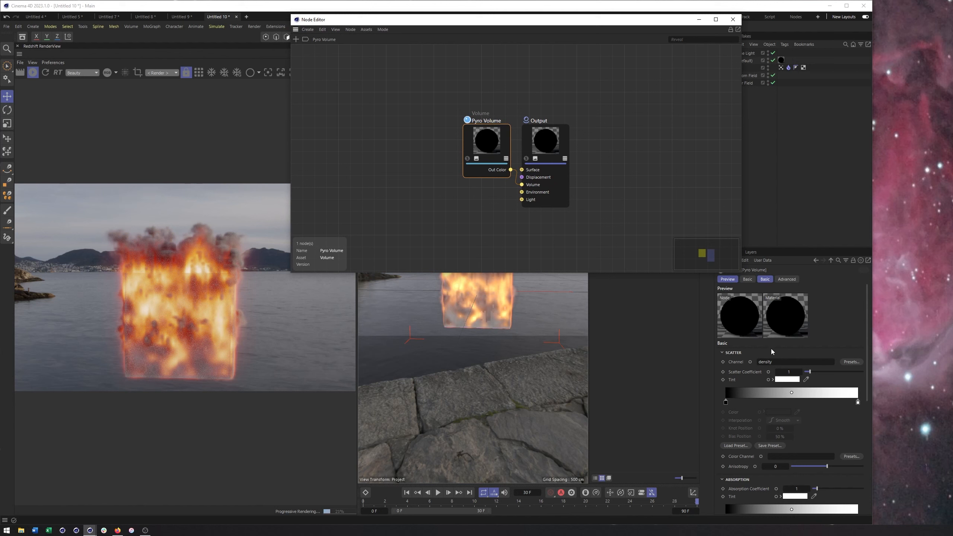
Step: Try a Scatter Coefficient of about 3.84 and an Emission Scale of about 5.42 on the Pyro Volume node, undoing each test
drag(810, 372, 828, 374)
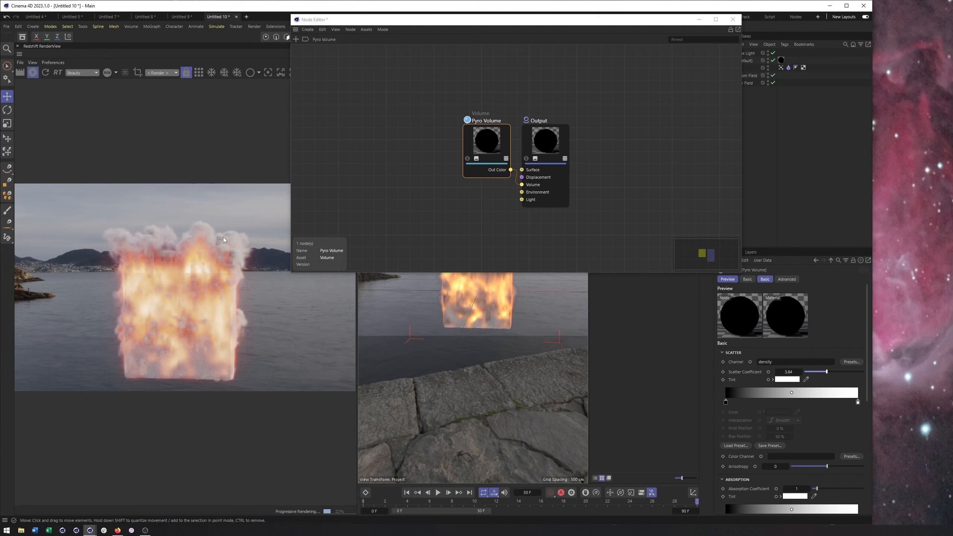
key(ctrl+z)
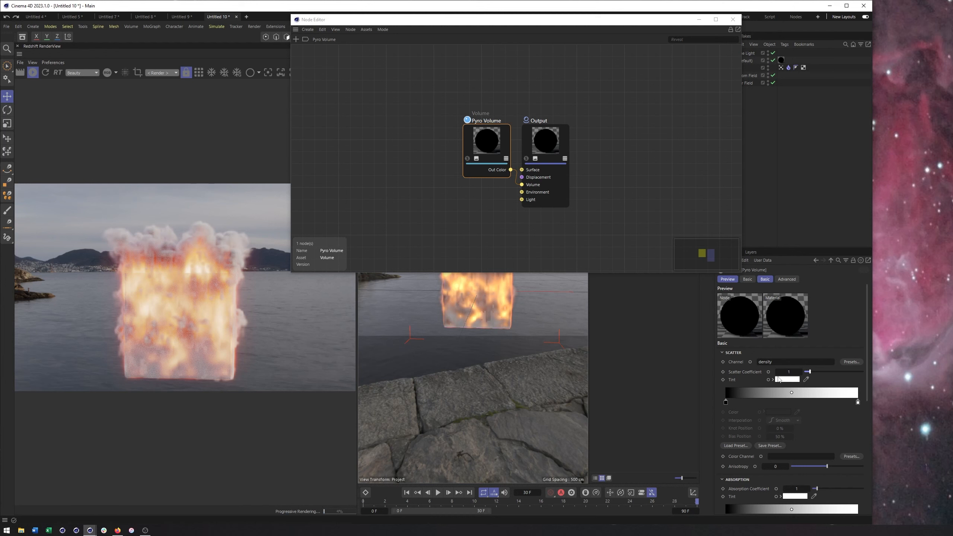
drag(867, 327, 865, 420)
scroll(866, 436, down, 1)
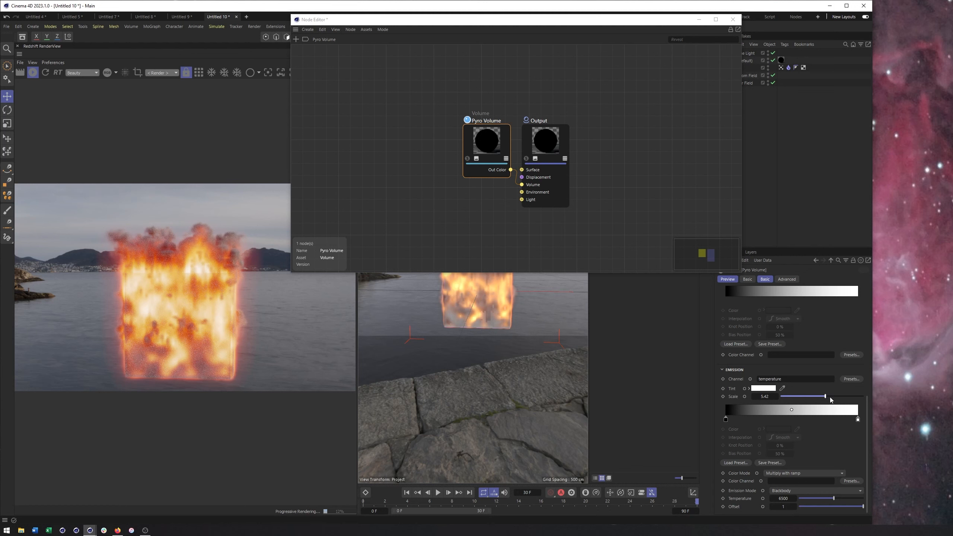
drag(867, 398, 865, 368)
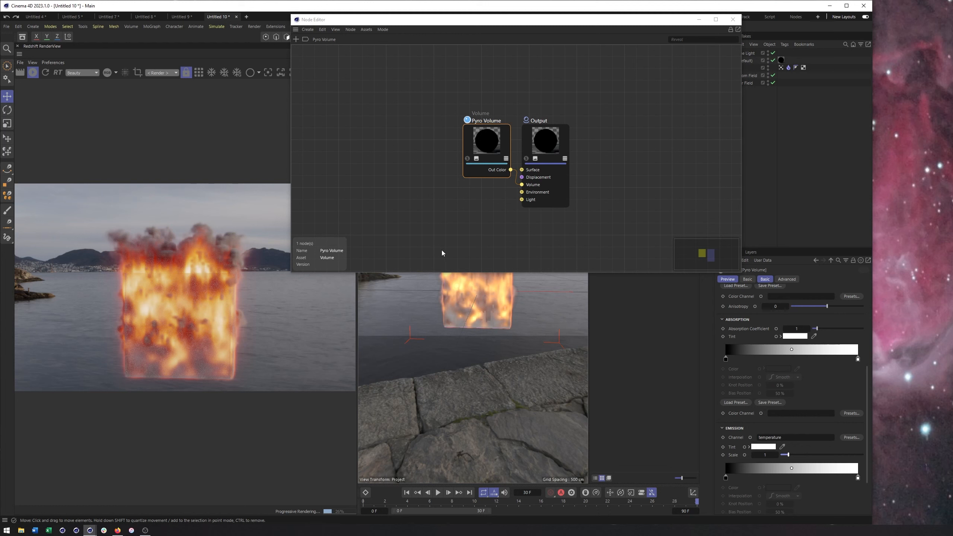
drag(863, 367, 866, 334)
drag(553, 22, 541, 40)
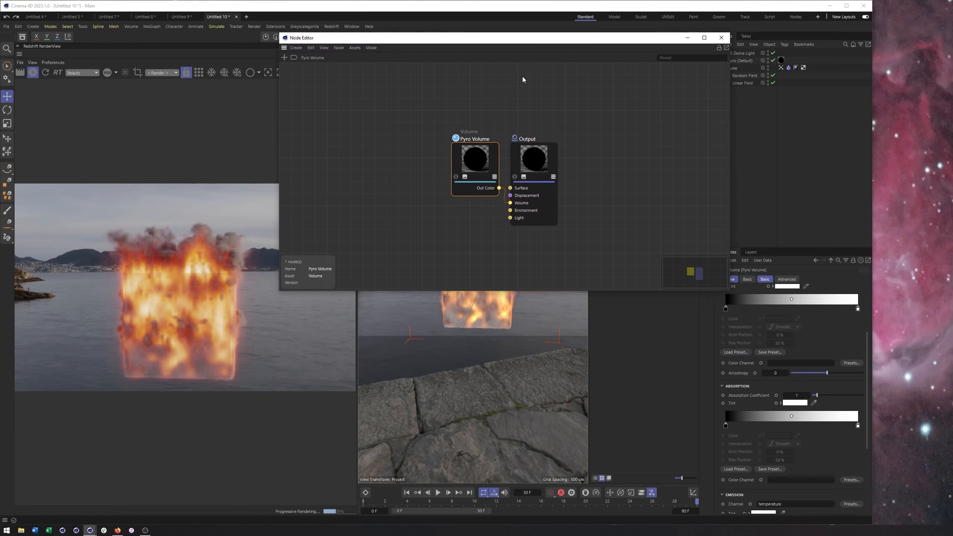